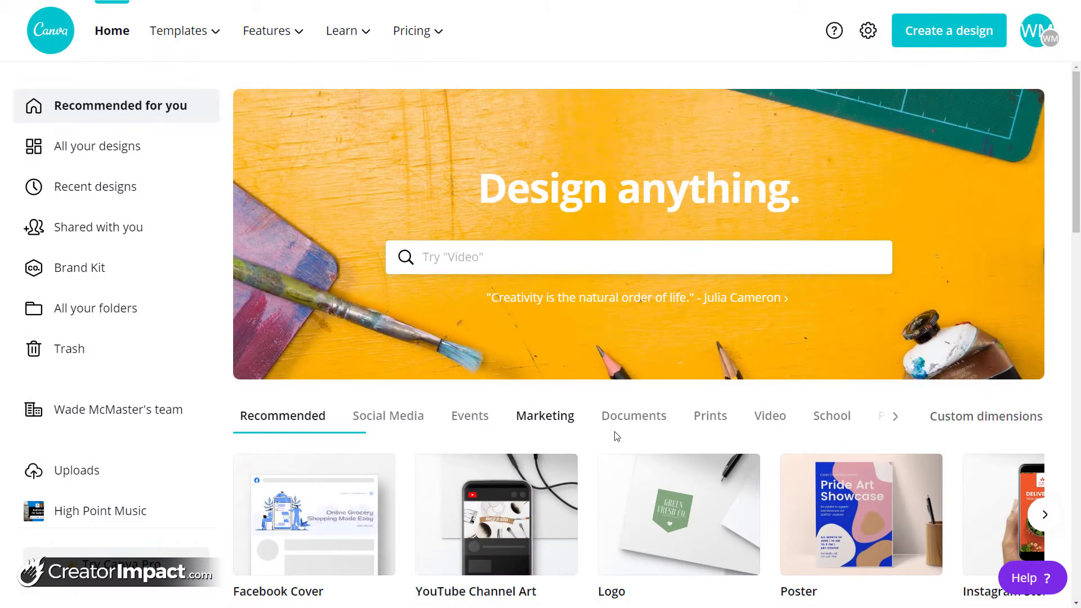
left_click(955, 26)
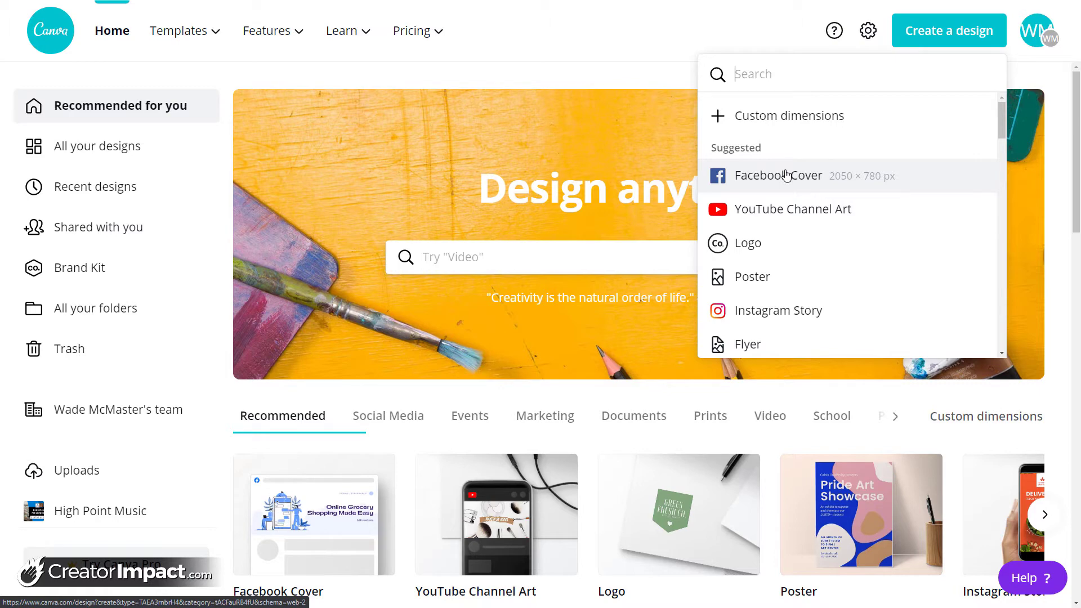
left_click(647, 40)
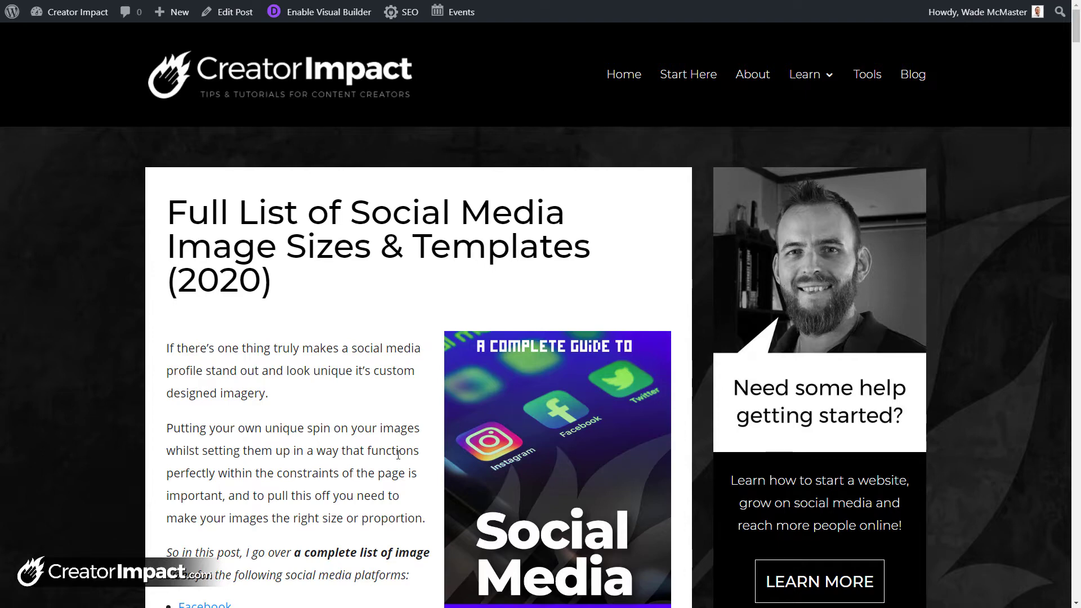
Go to the Facebook section of the social media image sizes post and open the Facebook Cover Image JPG Template.
scroll(290, 459, "down", 4)
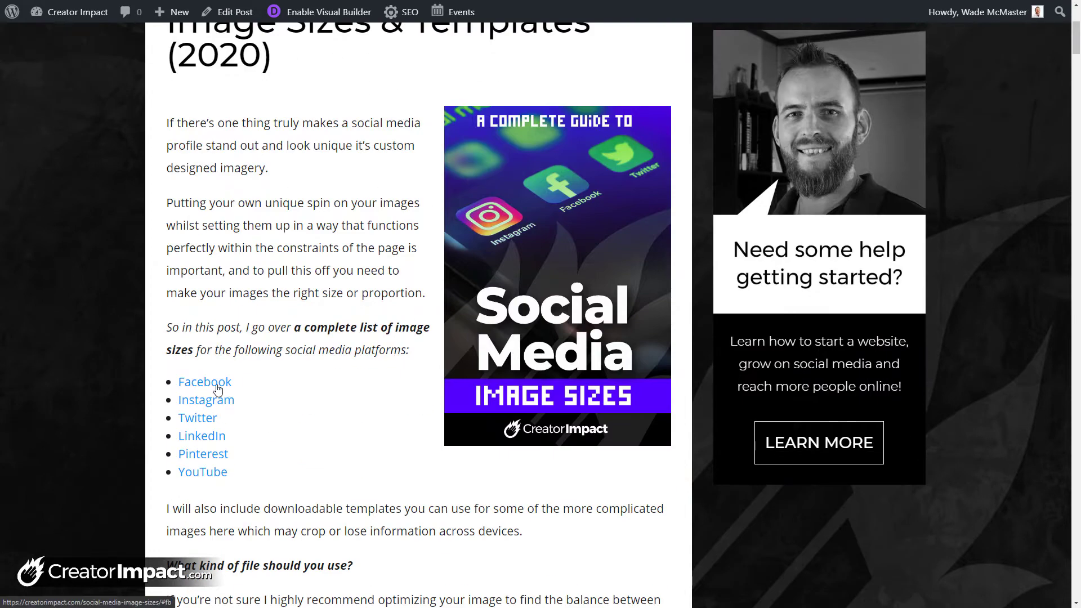
left_click(218, 389)
scroll(227, 155, "down", 4)
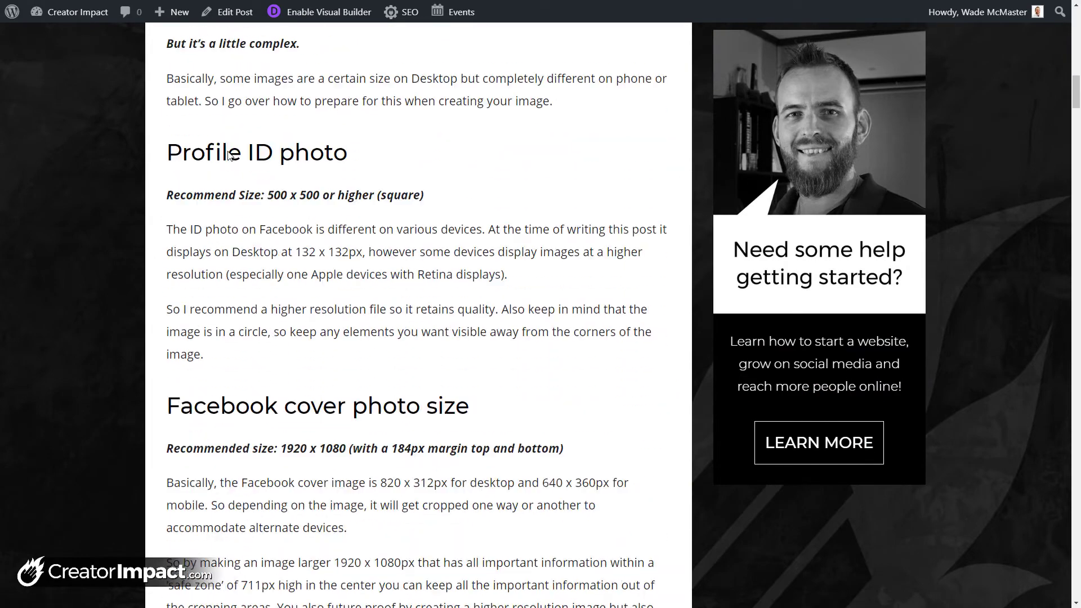
scroll(227, 155, "down", 6)
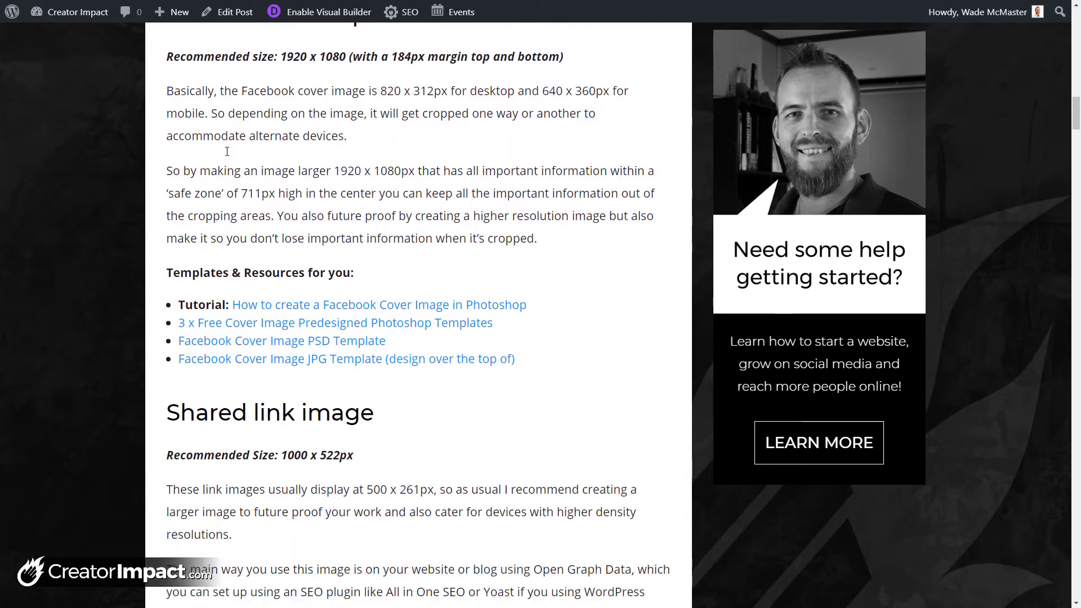
scroll(227, 150, "down", 1)
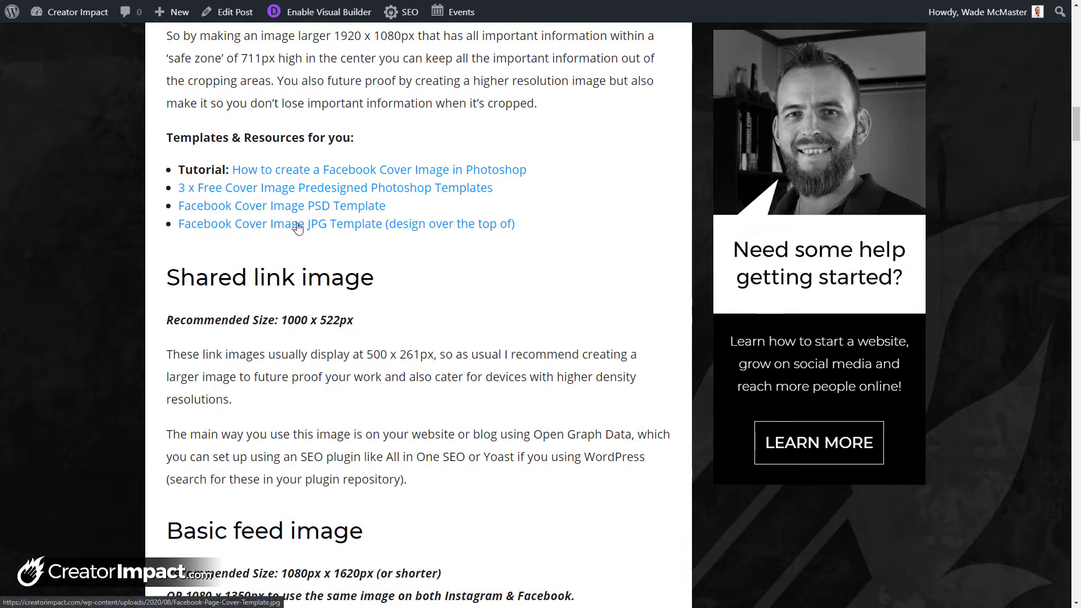
left_click(320, 226)
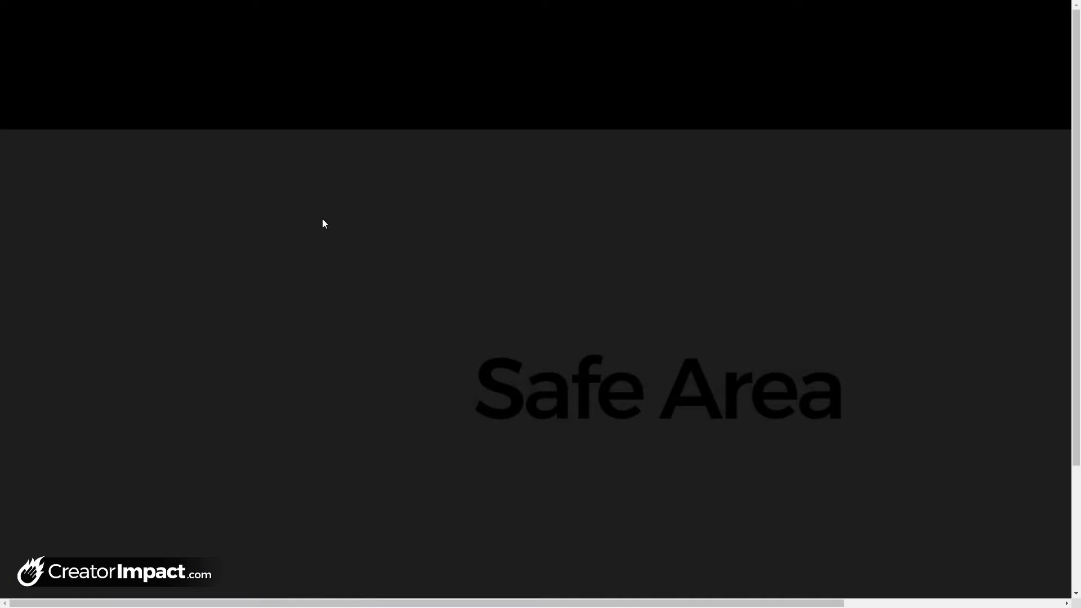
Examine the cover template's safe area and margins, and fit the whole image in the window.
scroll(334, 201, "down", 3)
scroll(334, 200, "up", 3)
scroll(334, 203, "down", 2)
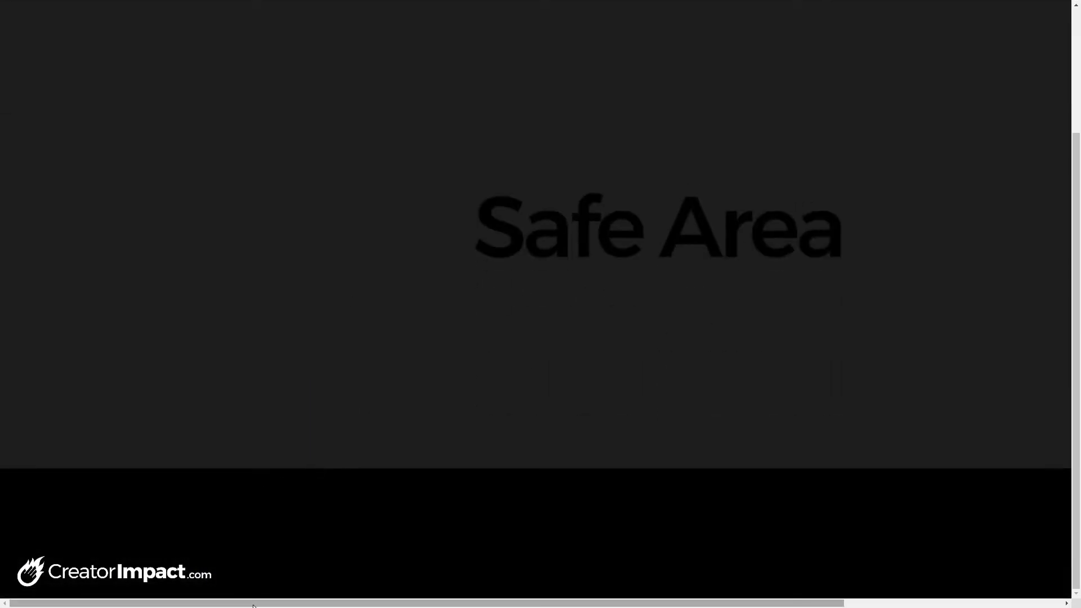
right_click(439, 227)
left_click(393, 221)
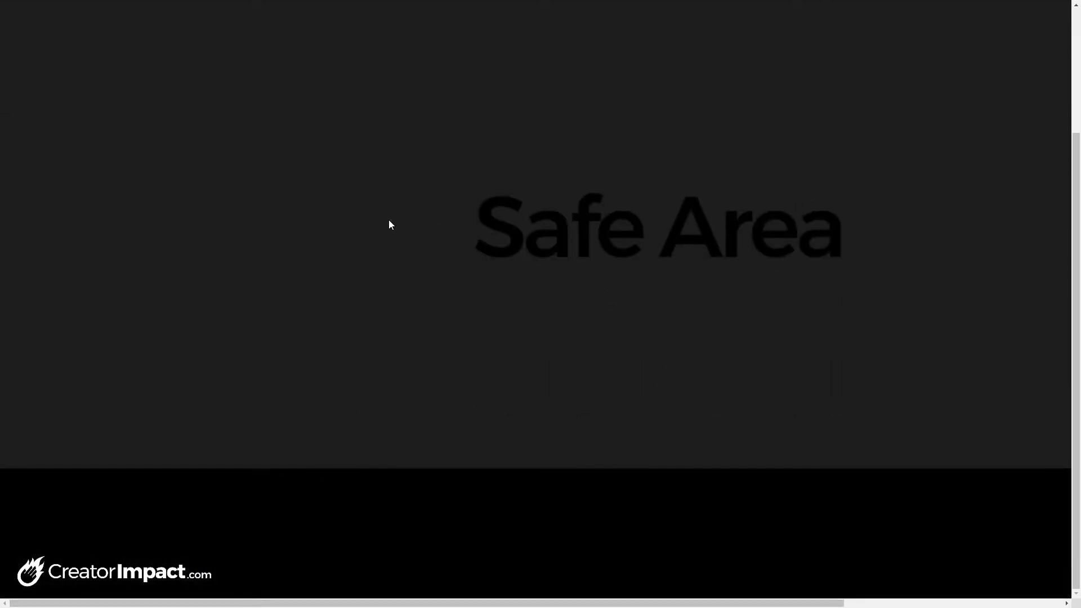
scroll(498, 543, "right", 1)
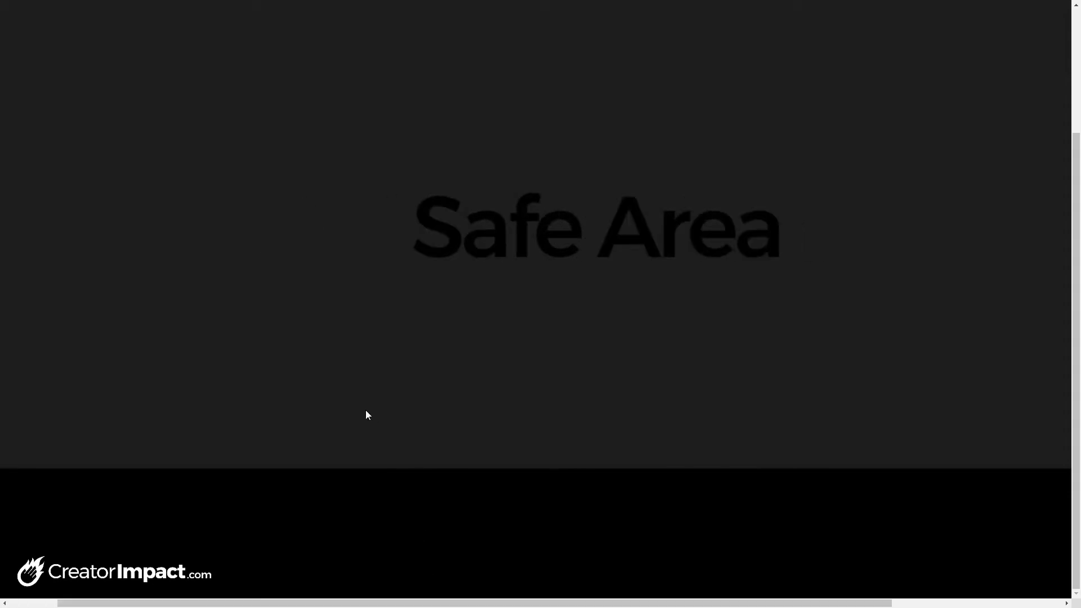
left_click(366, 414)
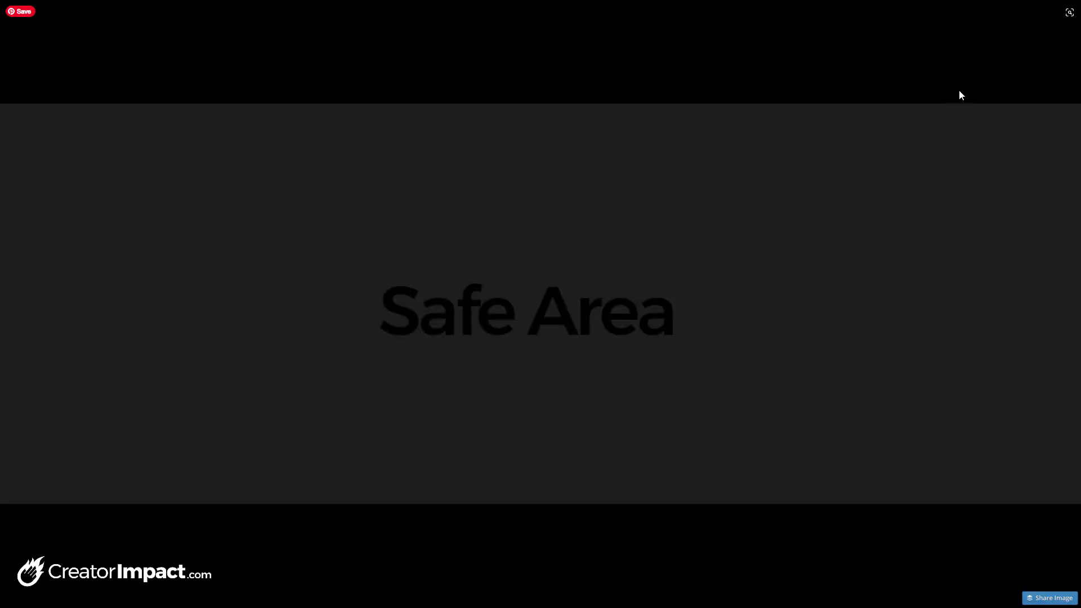
Save the cover template image to the computer as a JPEG named facebooktemplate.
right_click(676, 99)
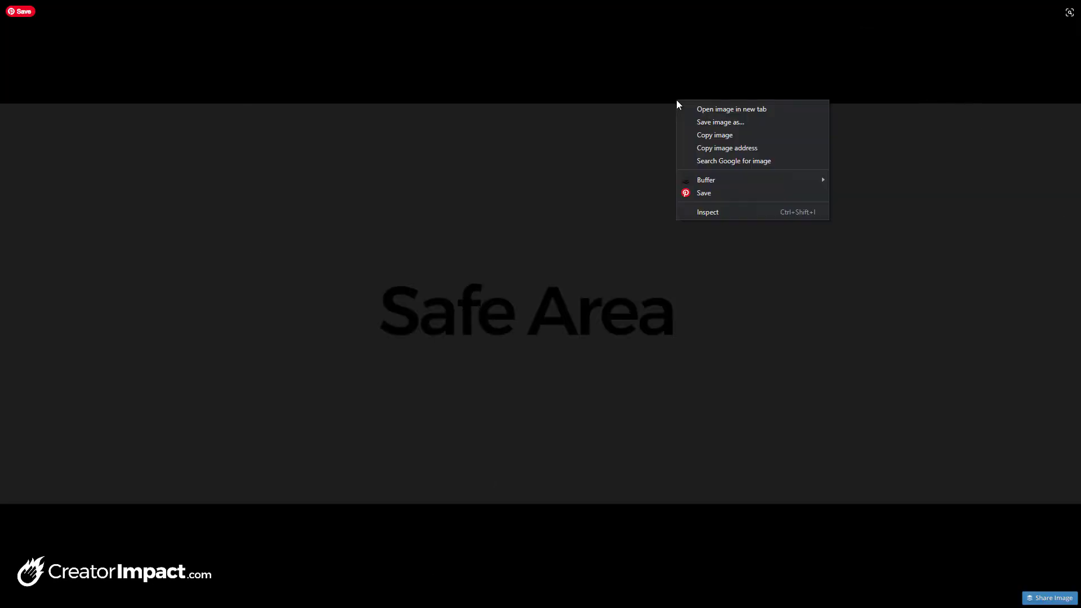
left_click(693, 126)
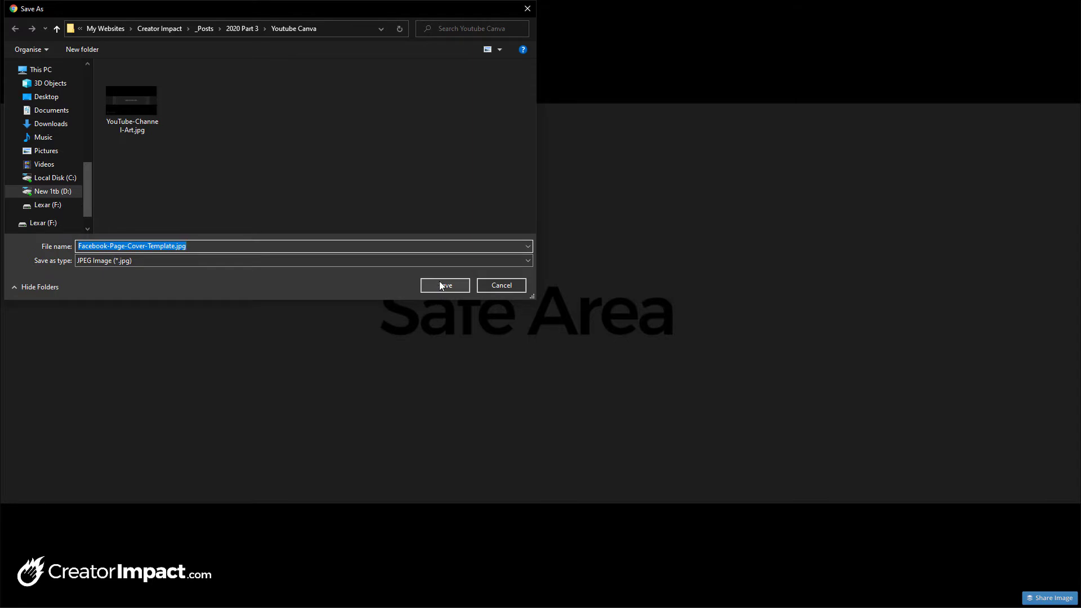
type("facebo")
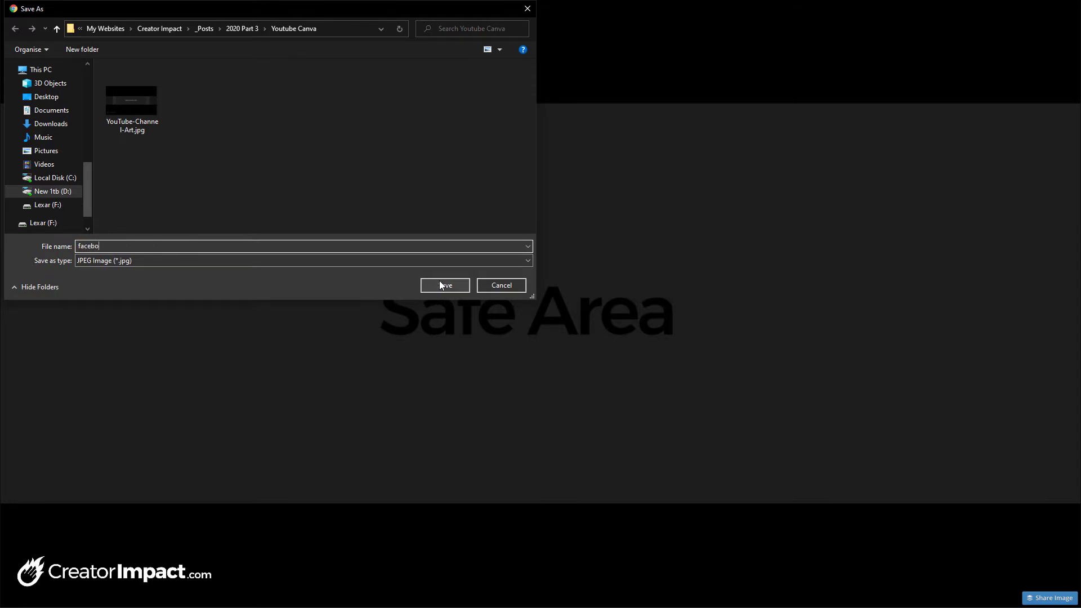
type("oktemplate")
key("Return")
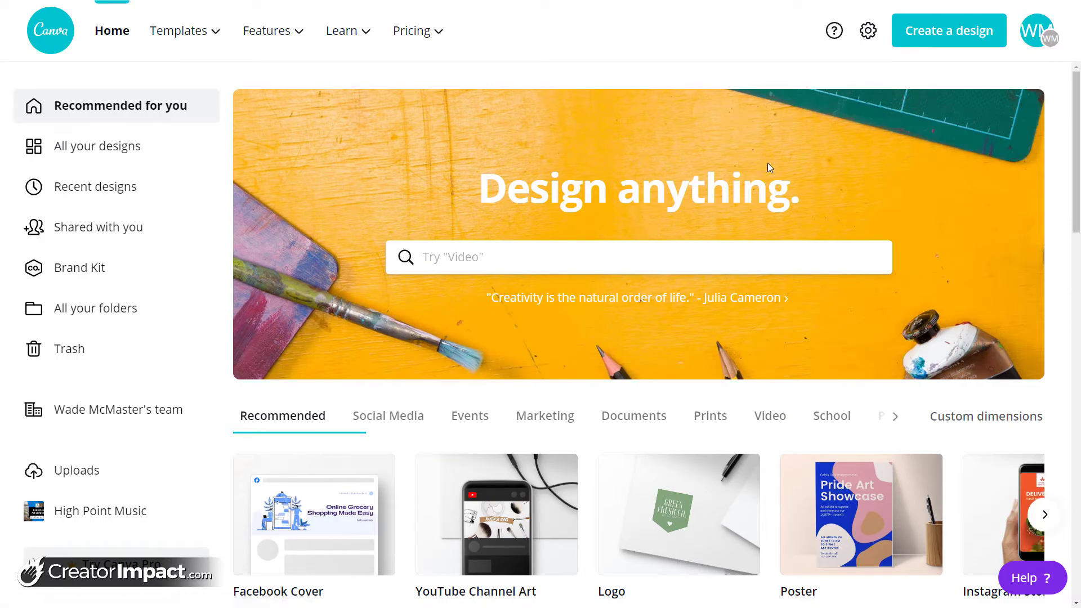
Switch to Canva and create a new design with custom dimensions of 1920 × 1080 px.
left_click(966, 33)
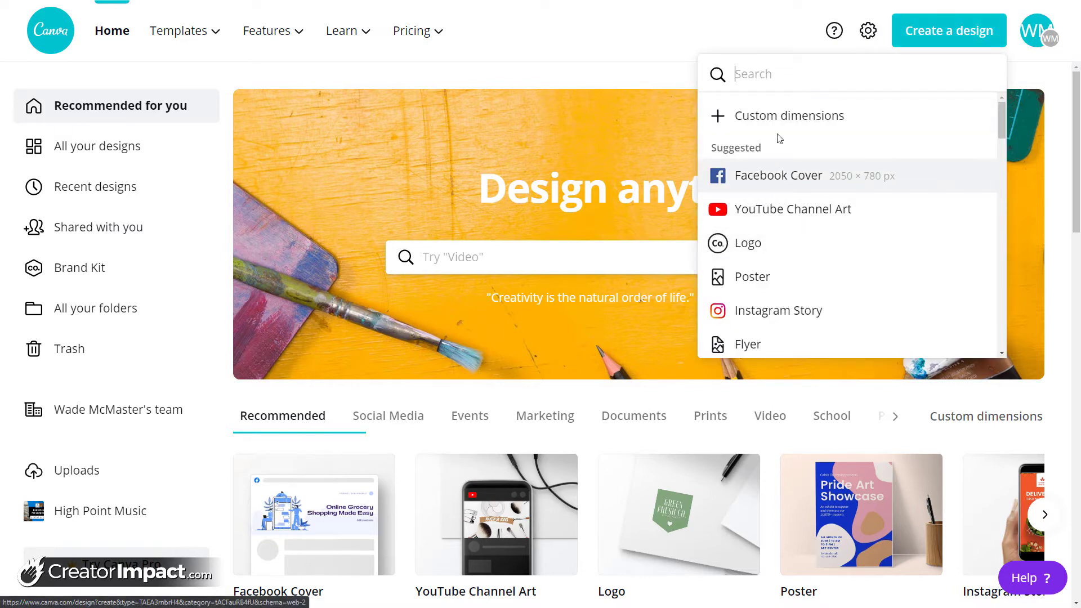
left_click(798, 114)
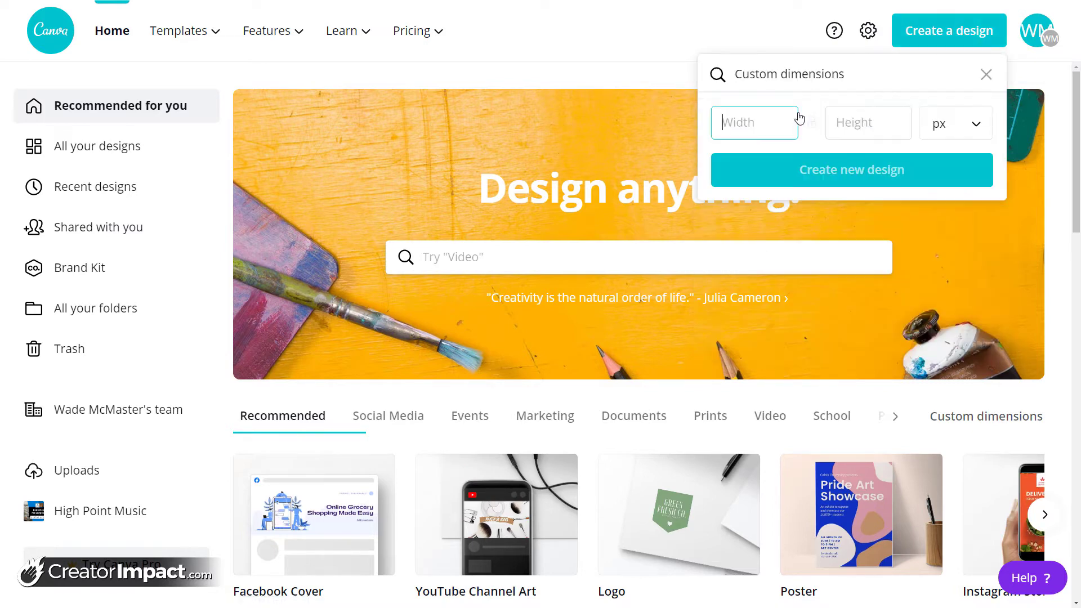
type("1920")
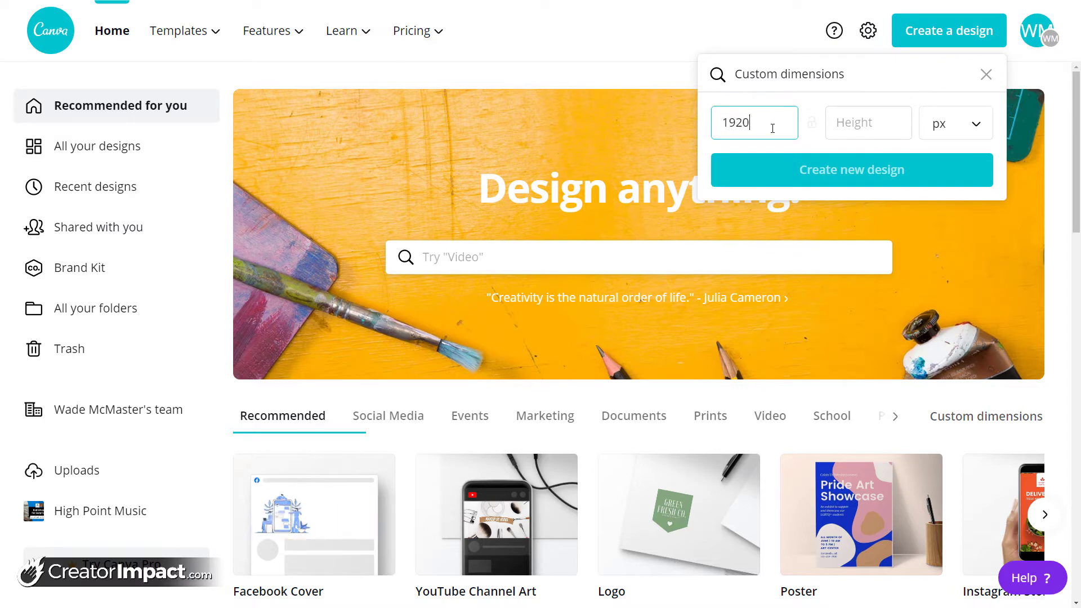
left_click(839, 123)
type("1080")
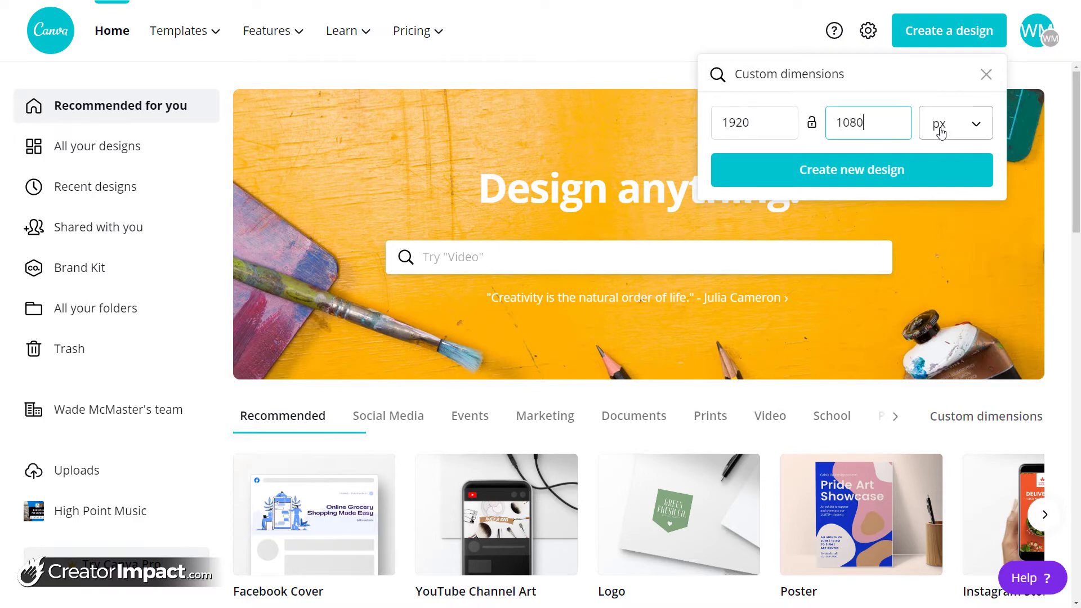
left_click(899, 170)
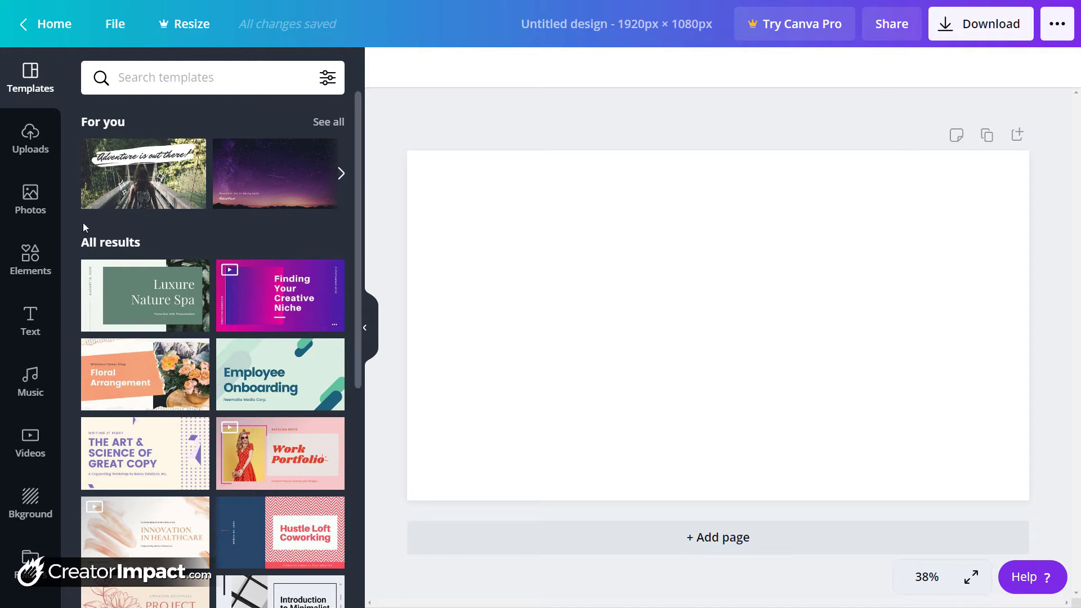
Upload facebooktemplate.jpg from the device to the design's image uploads.
left_click(29, 147)
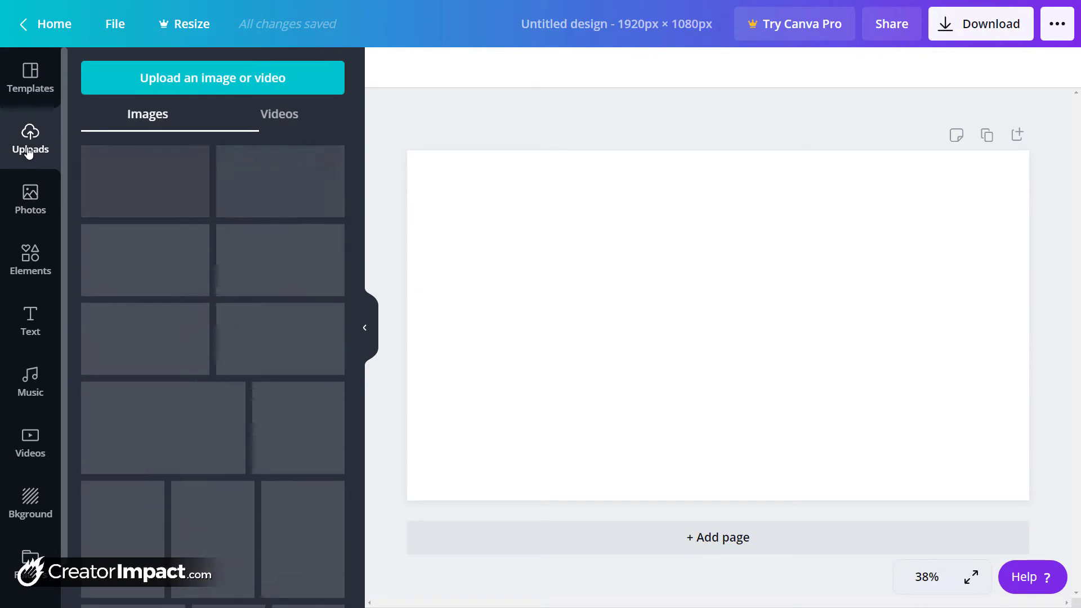
left_click(169, 89)
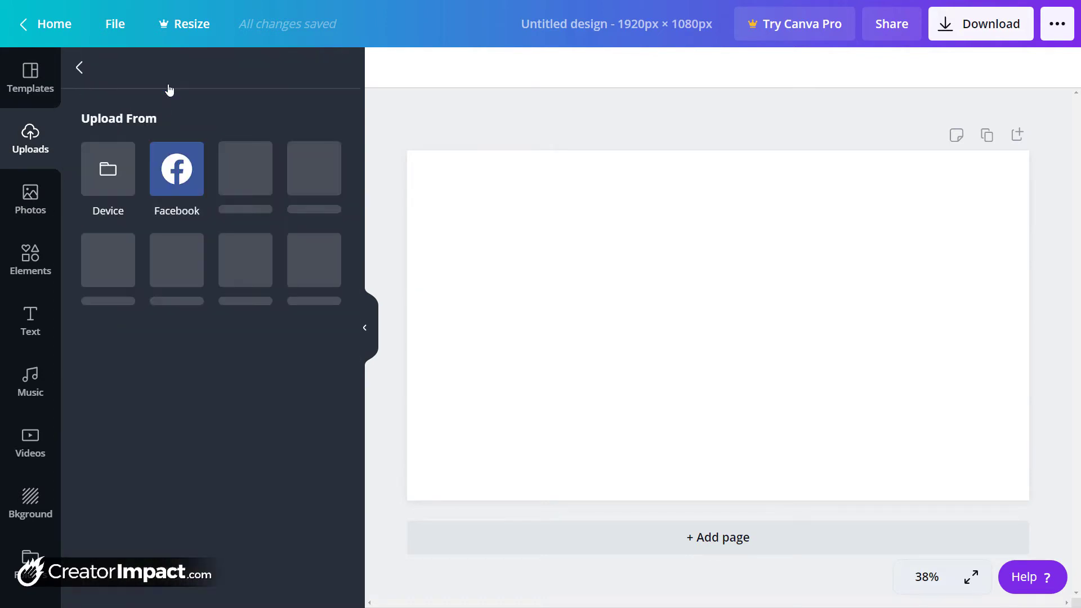
left_click(107, 178)
left_click(135, 107)
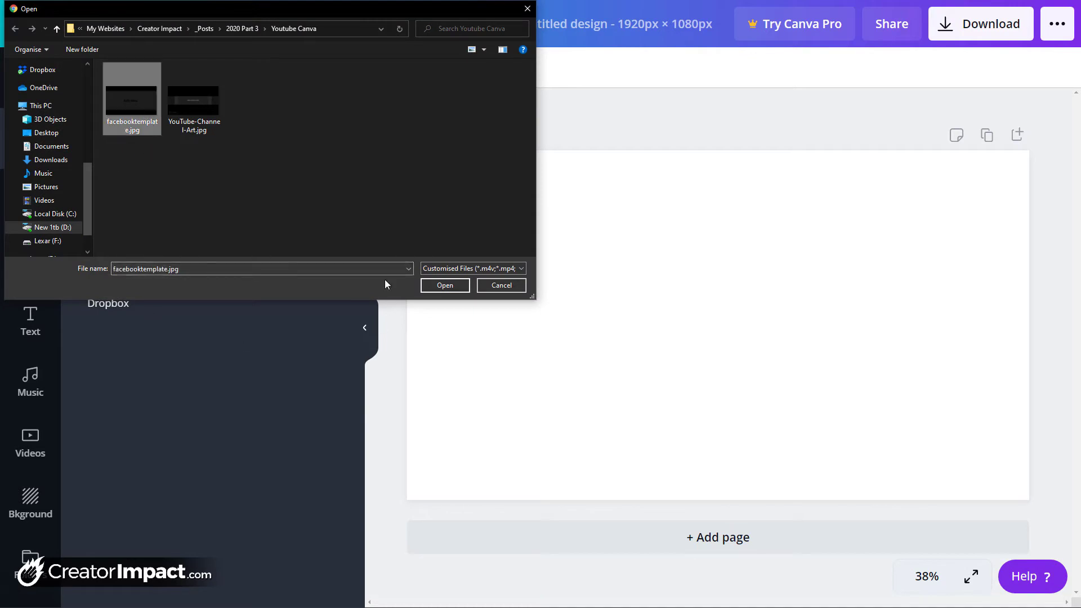
left_click(433, 285)
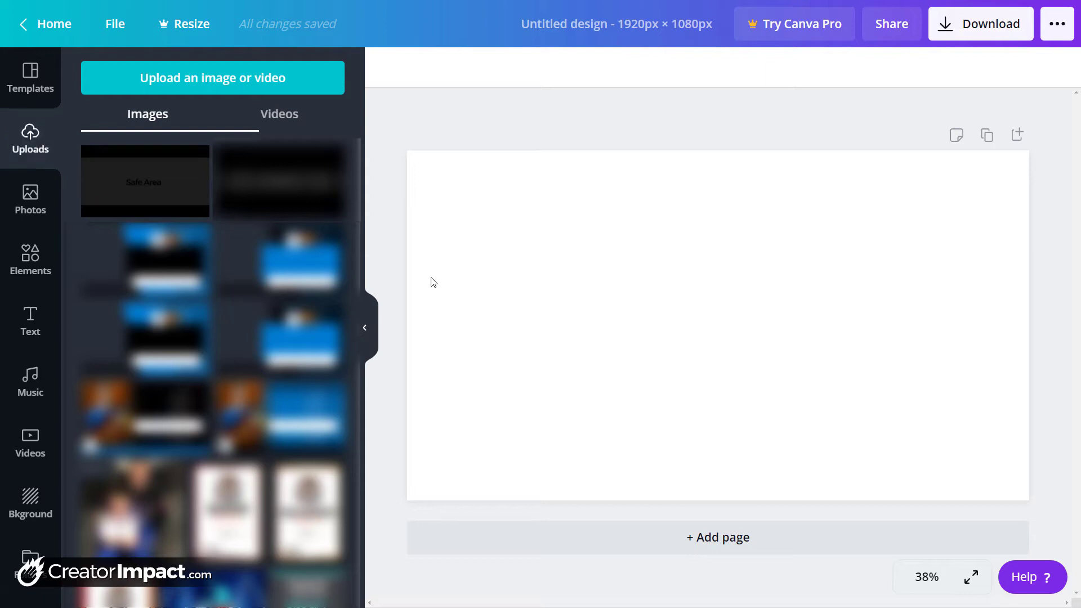
Place the uploaded Safe Area template on the page and enlarge it to fill the whole canvas.
left_click(138, 174)
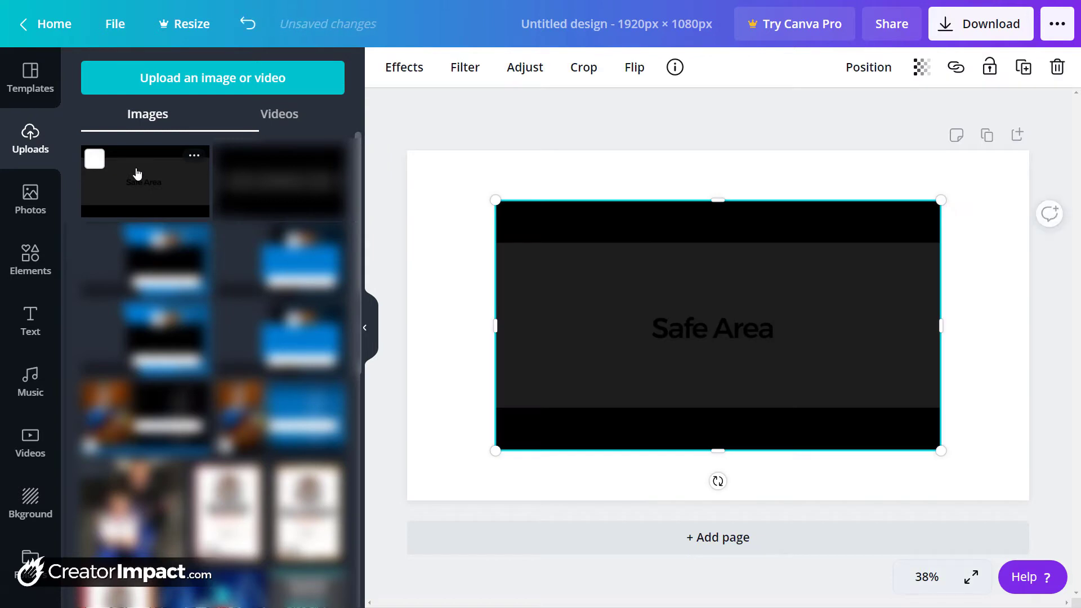
left_click(30, 78)
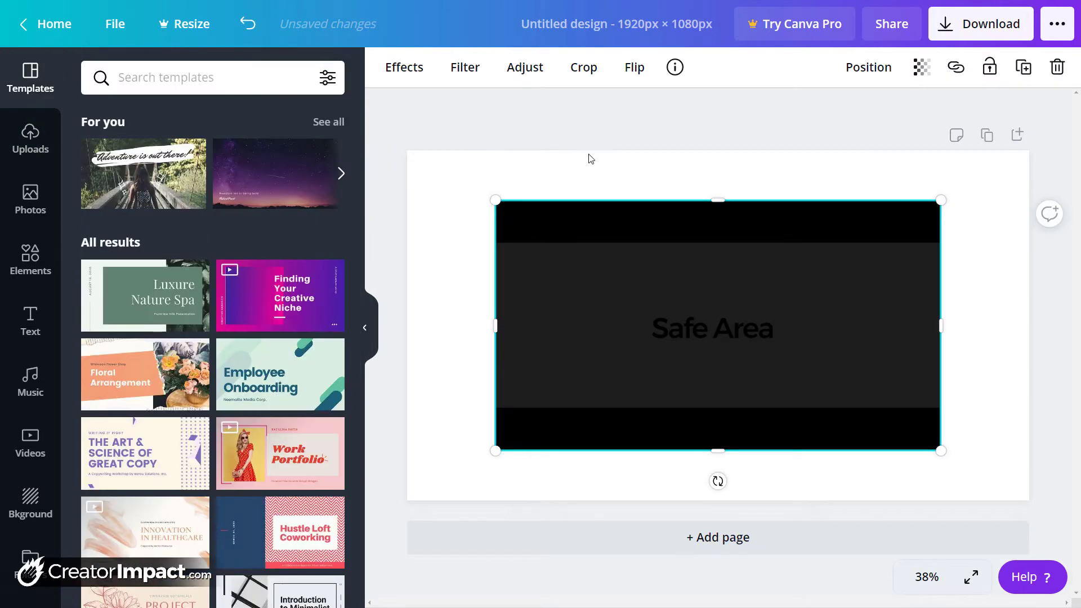
left_click_drag(495, 201, 409, 150)
left_click_drag(946, 447, 1028, 500)
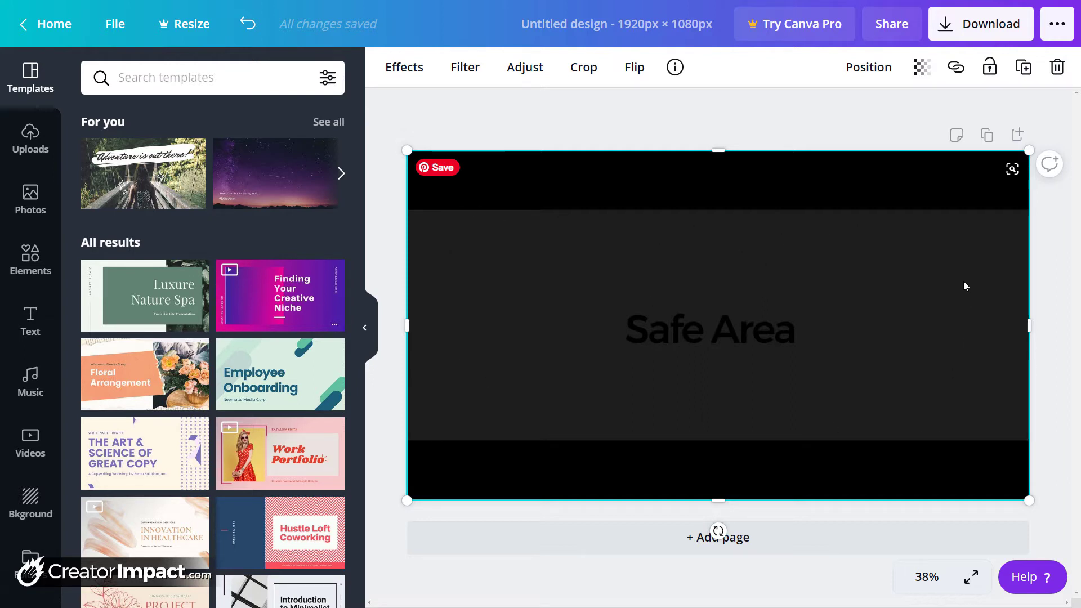
Search the elements for "square" and add the free white outlined square to the page.
left_click(31, 260)
left_click(179, 79)
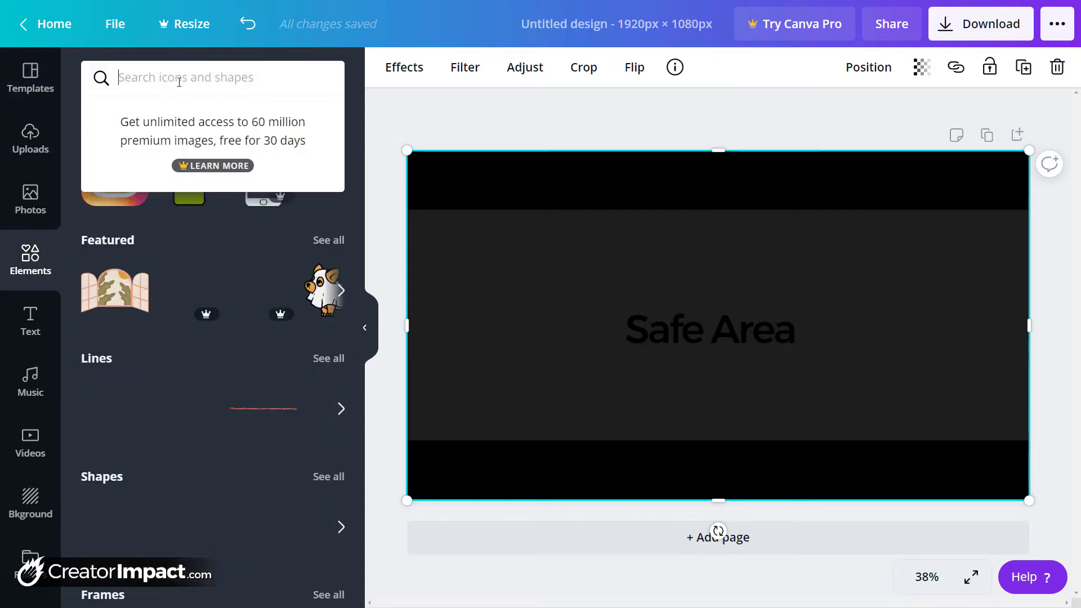
type("square")
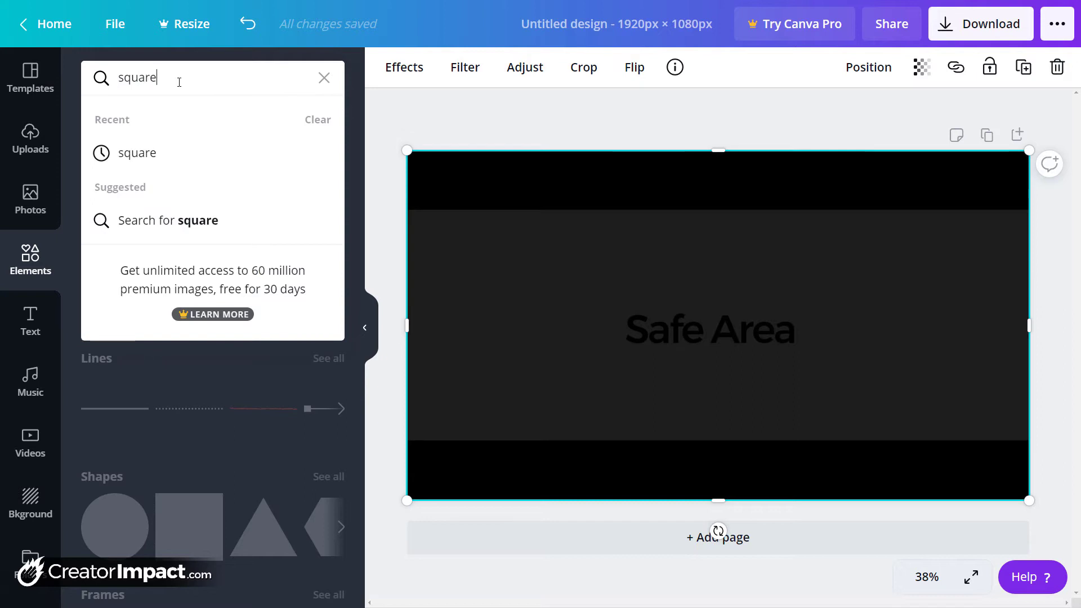
type("'")
key("Return")
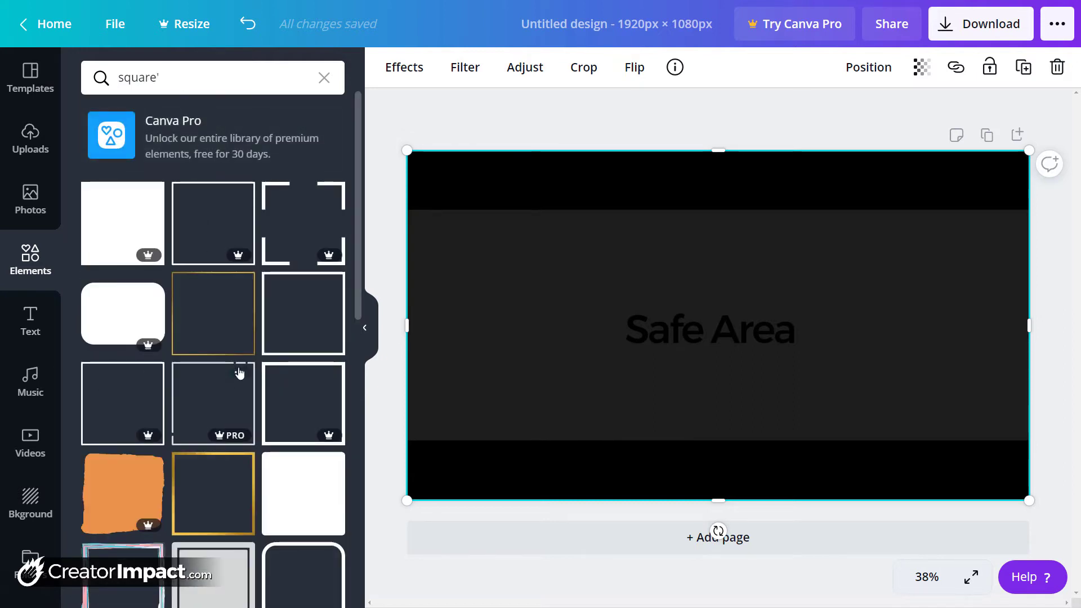
left_click(302, 322)
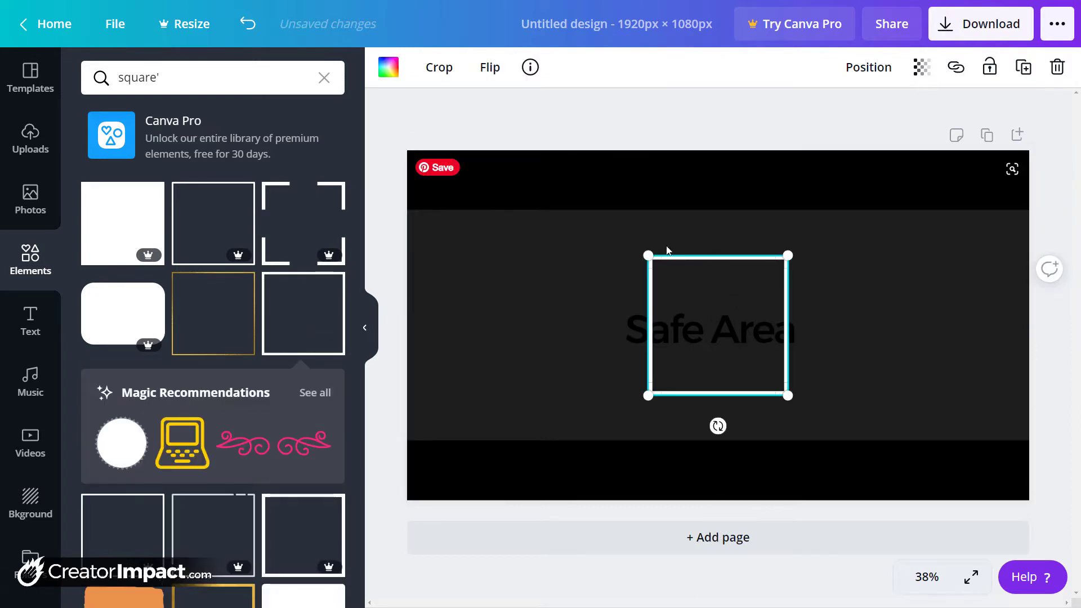
Enlarge the white square outline so it spans the full height of the safe area around the centre text.
left_click_drag(644, 256, 574, 228)
left_click_drag(568, 177, 586, 269)
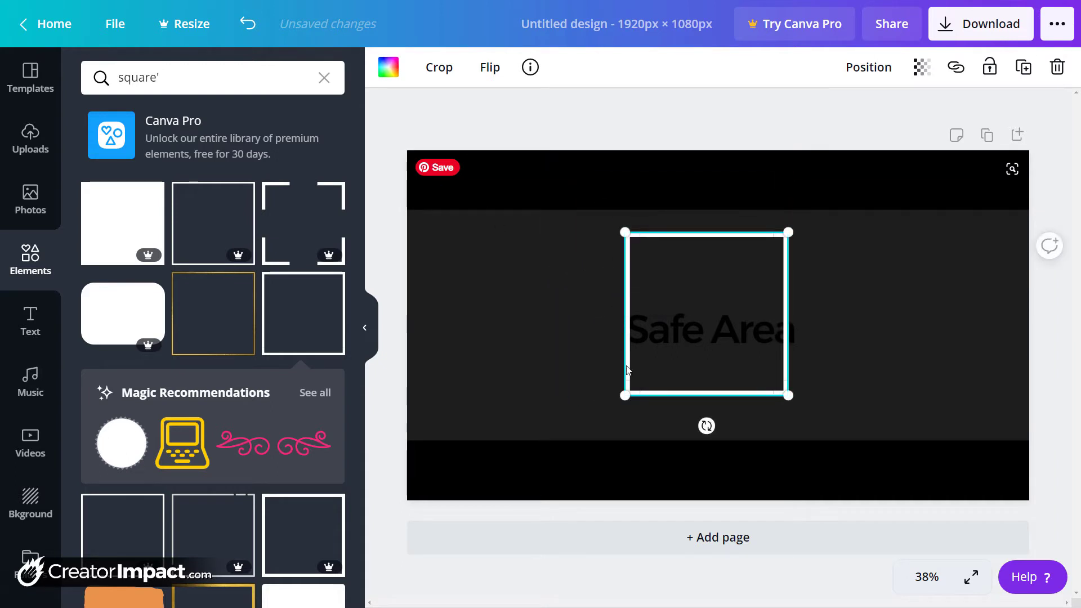
left_click_drag(625, 396, 578, 442)
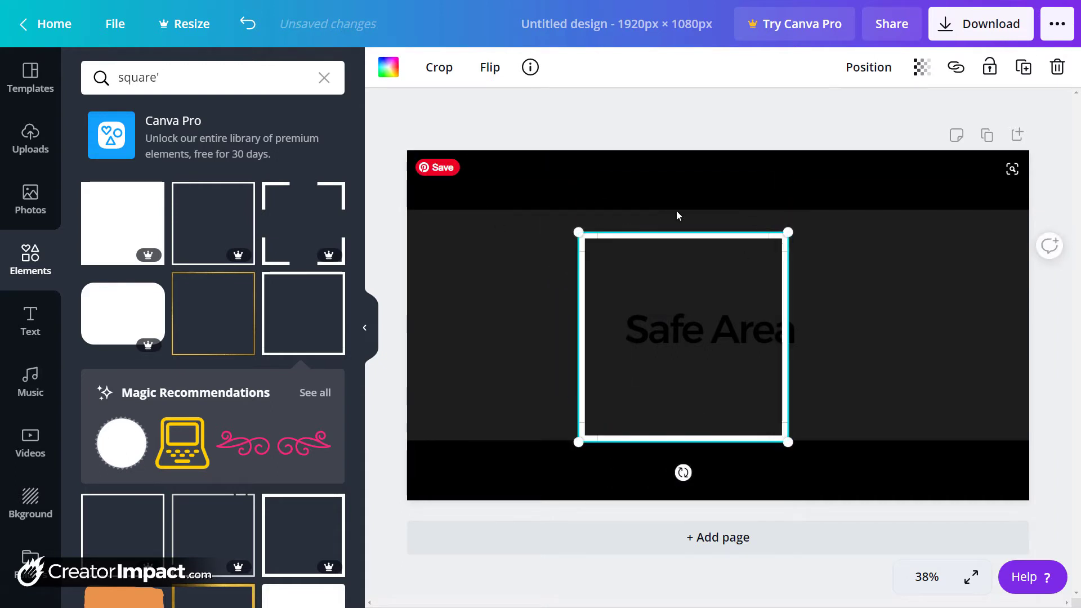
left_click_drag(787, 232, 812, 208)
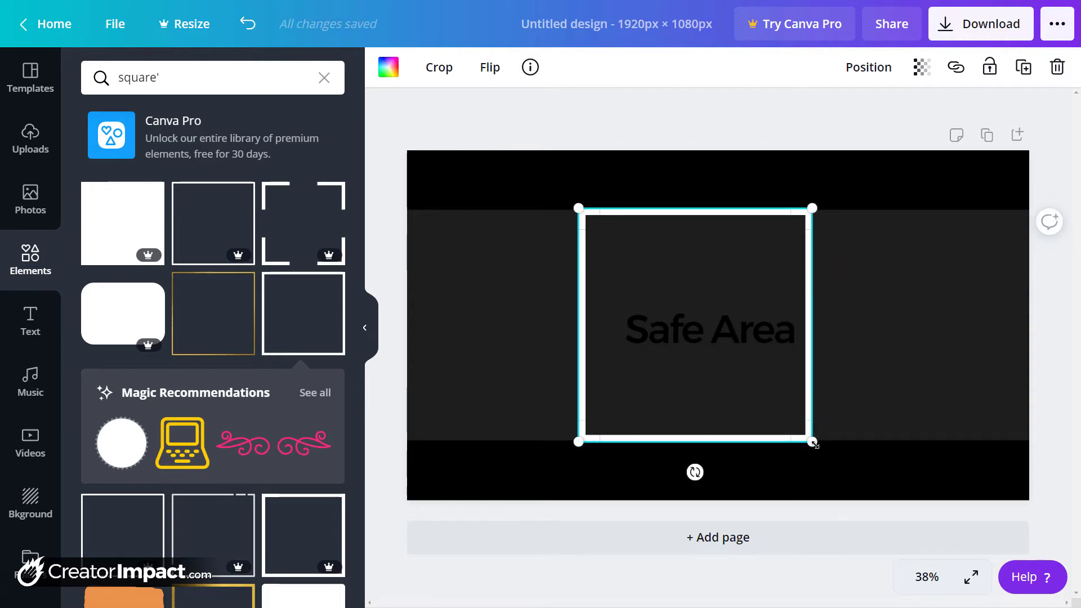
mouse_move(812, 442)
left_mouse_down()
mouse_move(816, 429)
mouse_move(817, 443)
left_mouse_up()
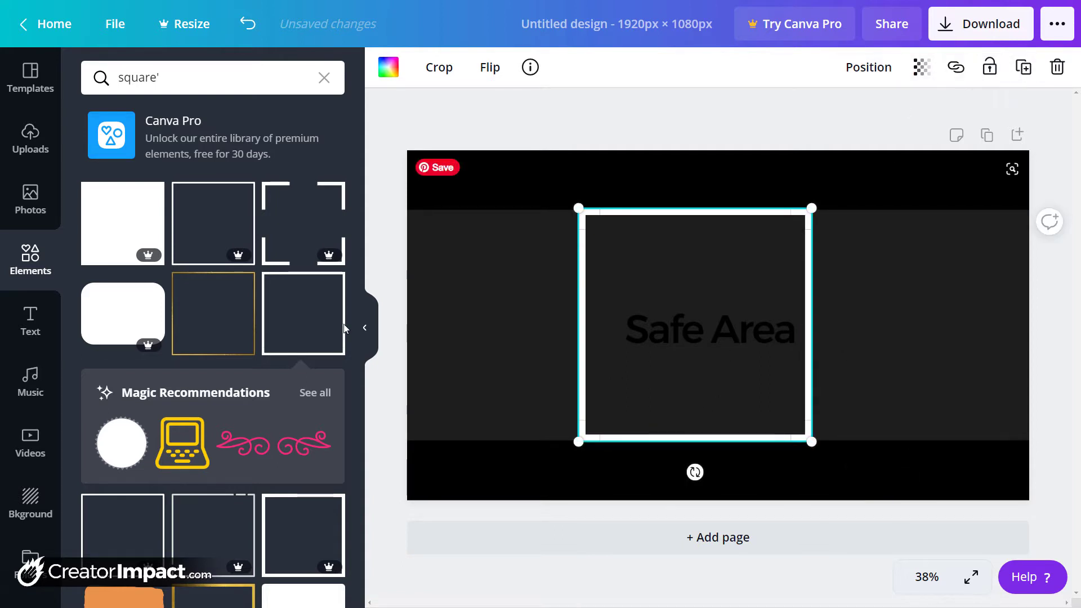
left_click(307, 322)
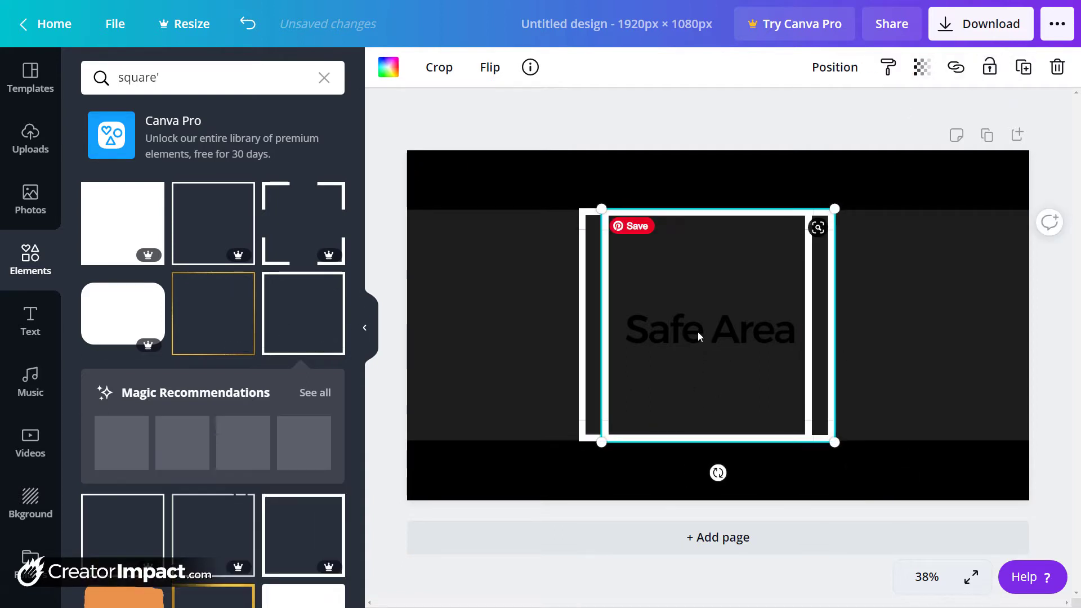
left_click_drag(700, 332, 786, 314)
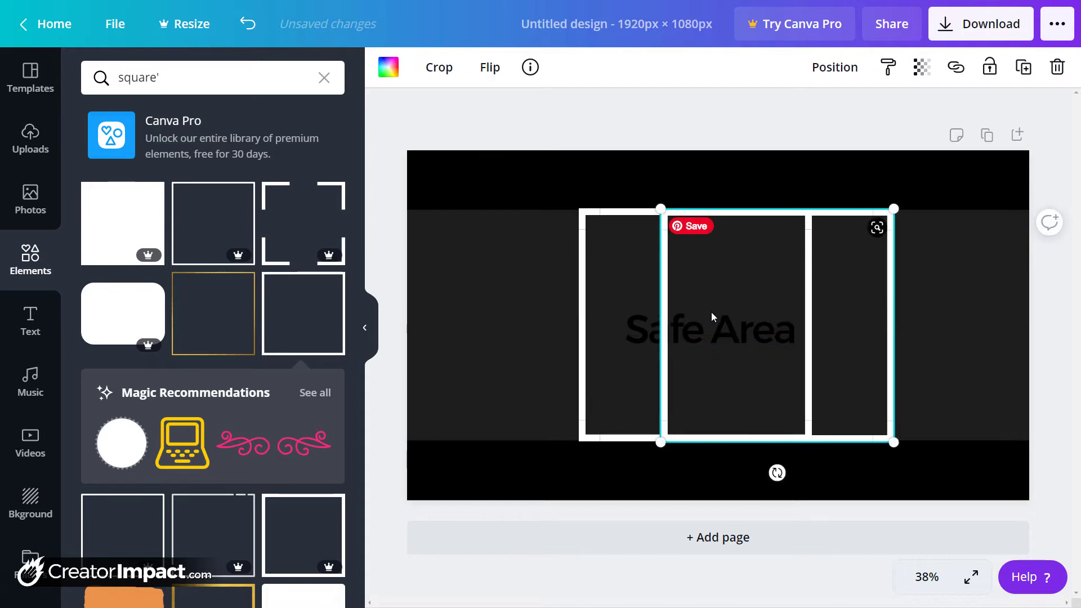
key("Delete")
Delete the white square outline from the page and search the elements for "rectangle".
left_click(613, 297)
key("Delete")
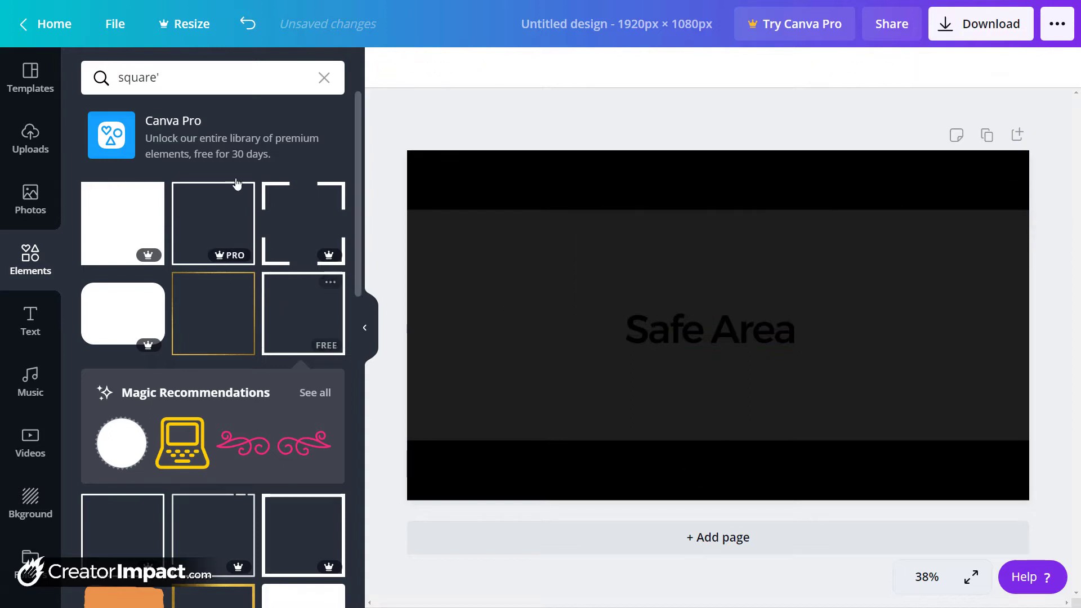
triple_click(156, 84)
type("recta")
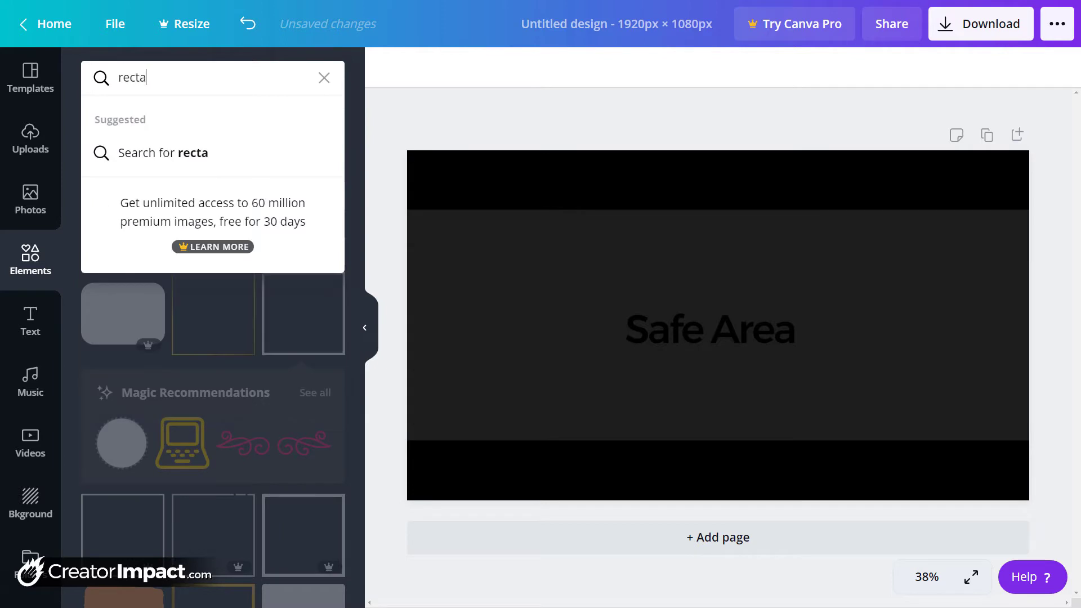
type("ngle")
key("Return")
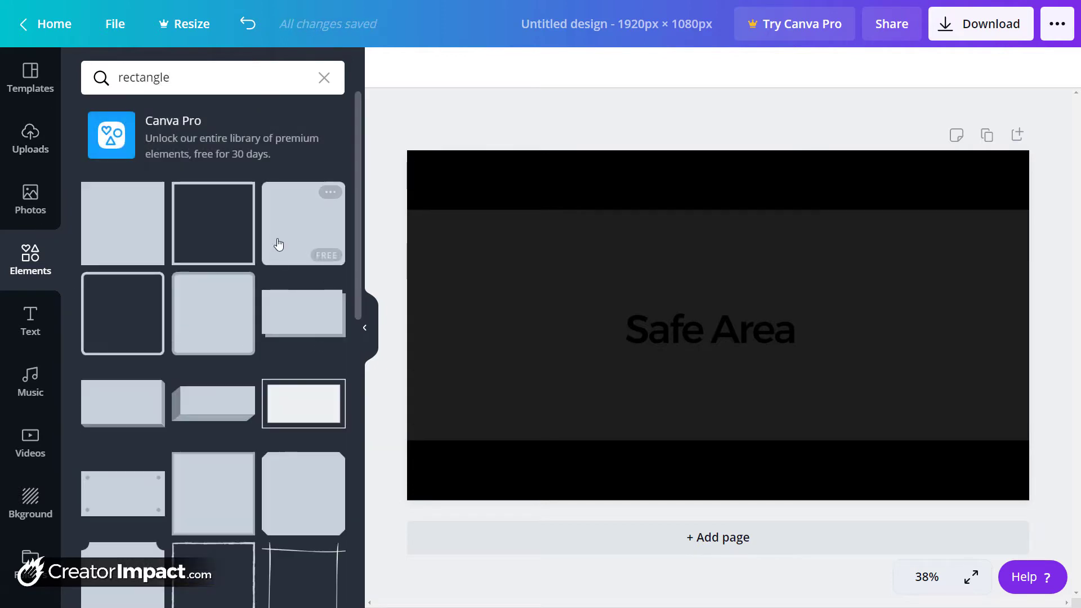
Add the sharp-cornered rectangle outline and stretch it to the full page width and the height of the safe area.
left_click(229, 220)
left_click_drag(621, 327, 407, 326)
left_click_drag(822, 326, 1029, 326)
left_click_drag(718, 228, 719, 207)
left_click_drag(721, 422, 718, 442)
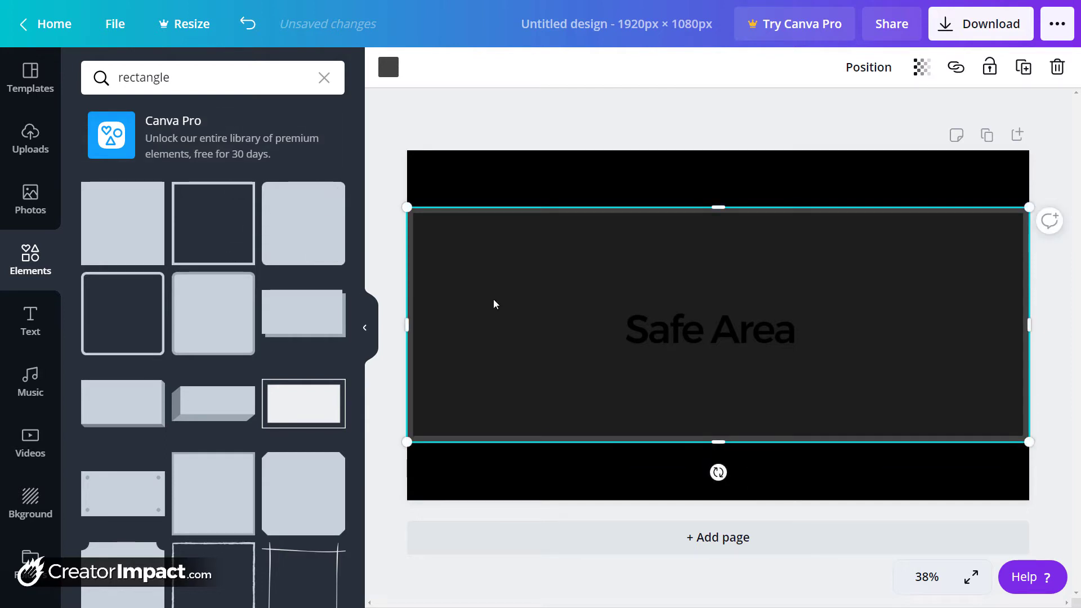
Recolour the rectangle outline yellow and delete the Safe Area template behind it.
left_click(389, 67)
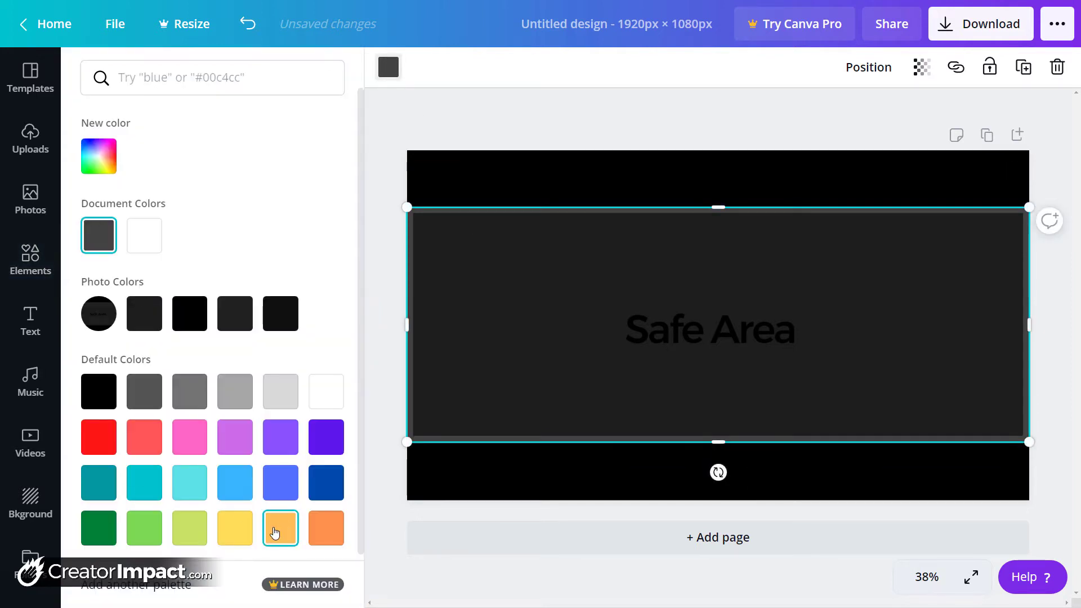
left_click(248, 529)
left_click(533, 172)
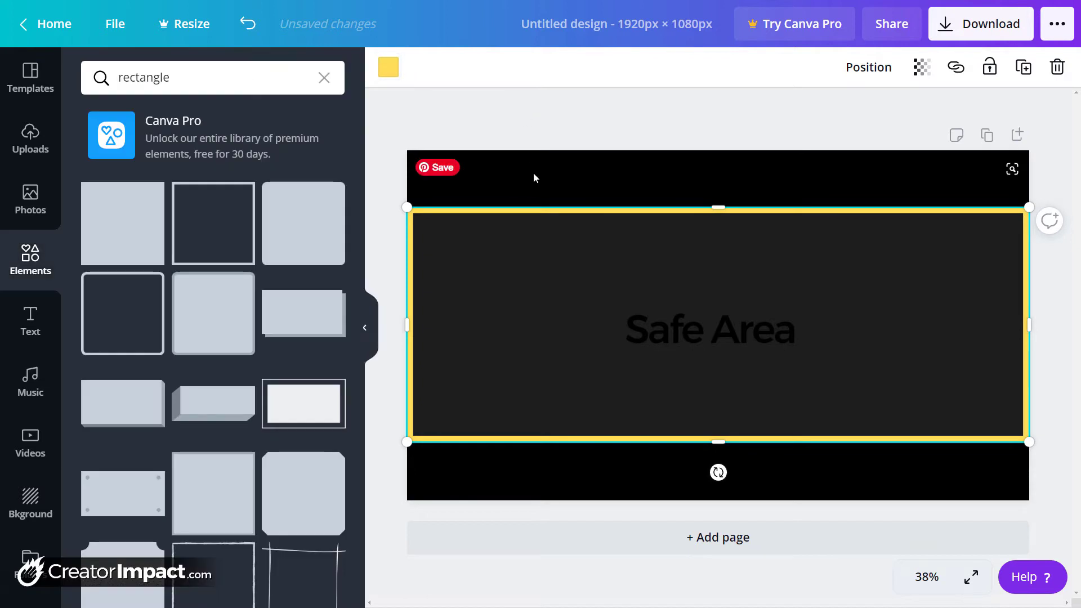
key("Delete")
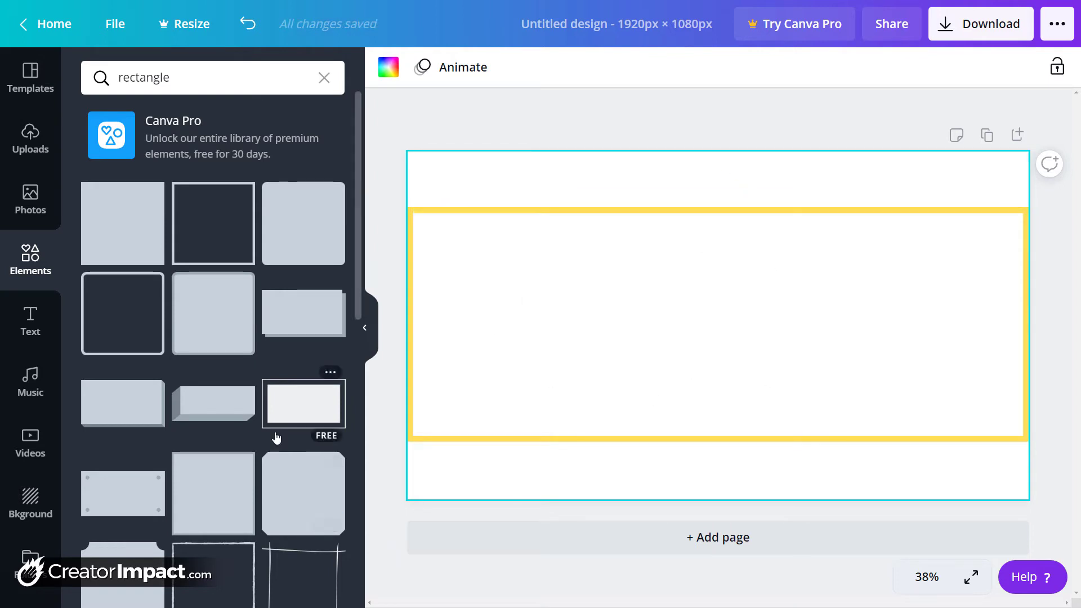
Place the trending photo of a red sunset over a dark horizon behind the yellow outline, enlarged to cover the whole page.
left_click(31, 194)
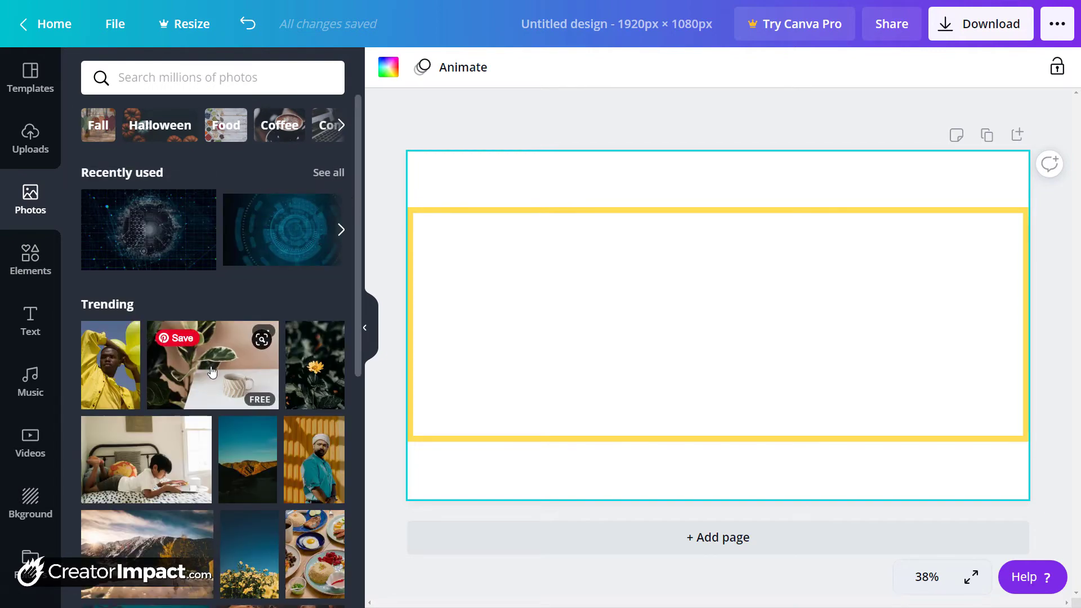
scroll(211, 372, "down", 8)
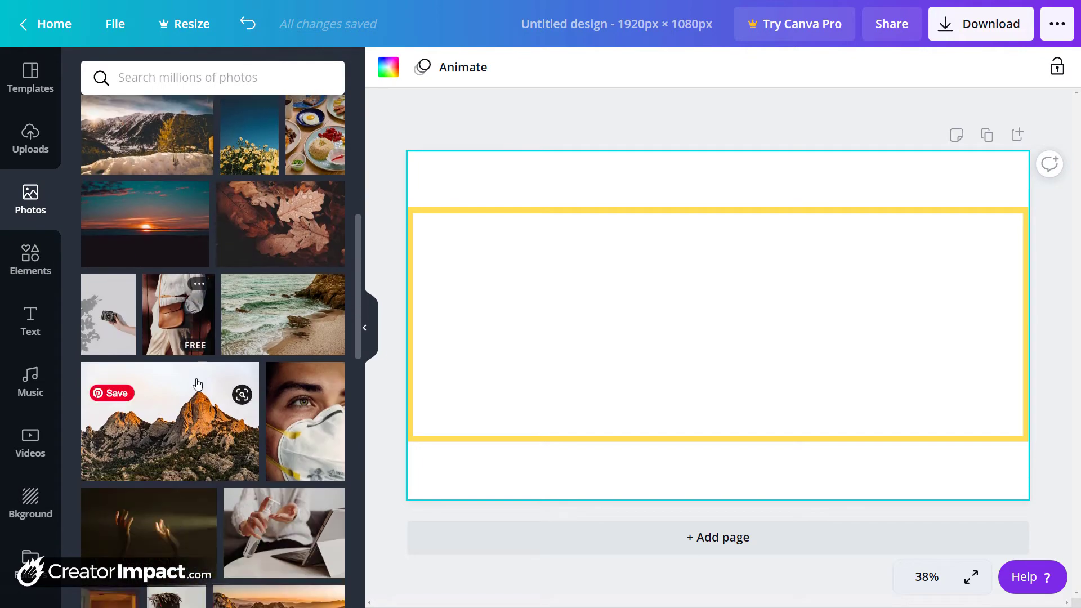
left_click(159, 198)
left_click_drag(509, 183, 398, 137)
left_click_drag(929, 471, 1028, 532)
right_click(883, 183)
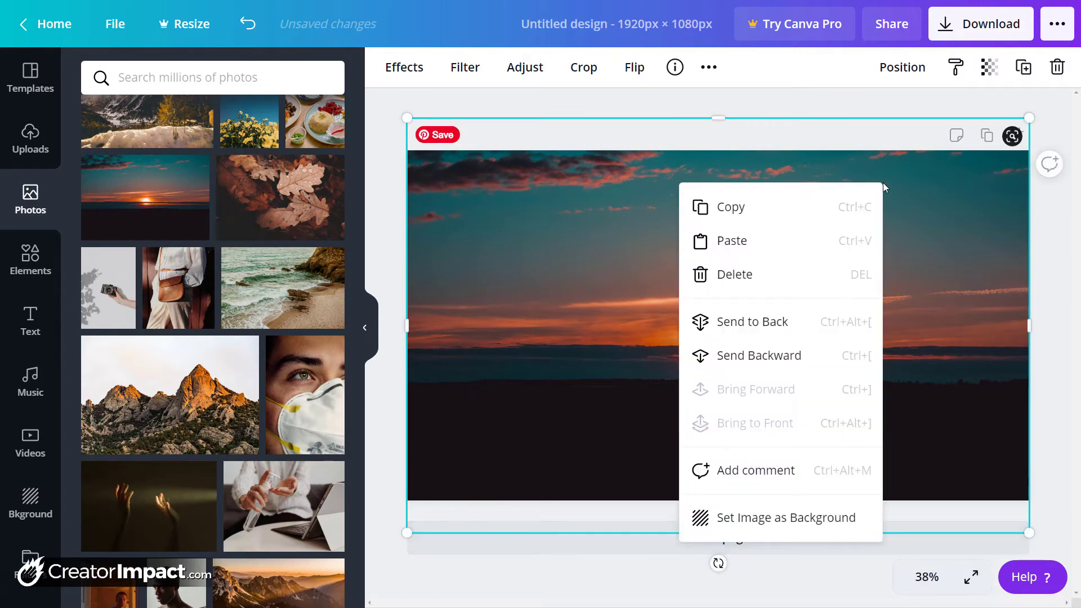
left_click(774, 321)
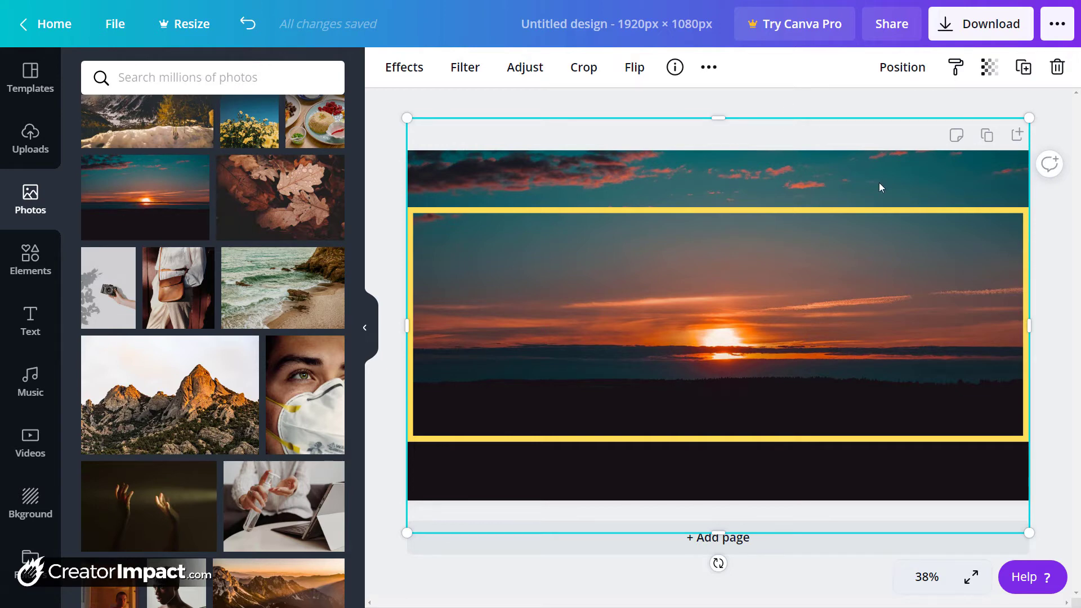
Add a heading to the page that reads "HOLIDAY INFORMATION".
left_click(31, 318)
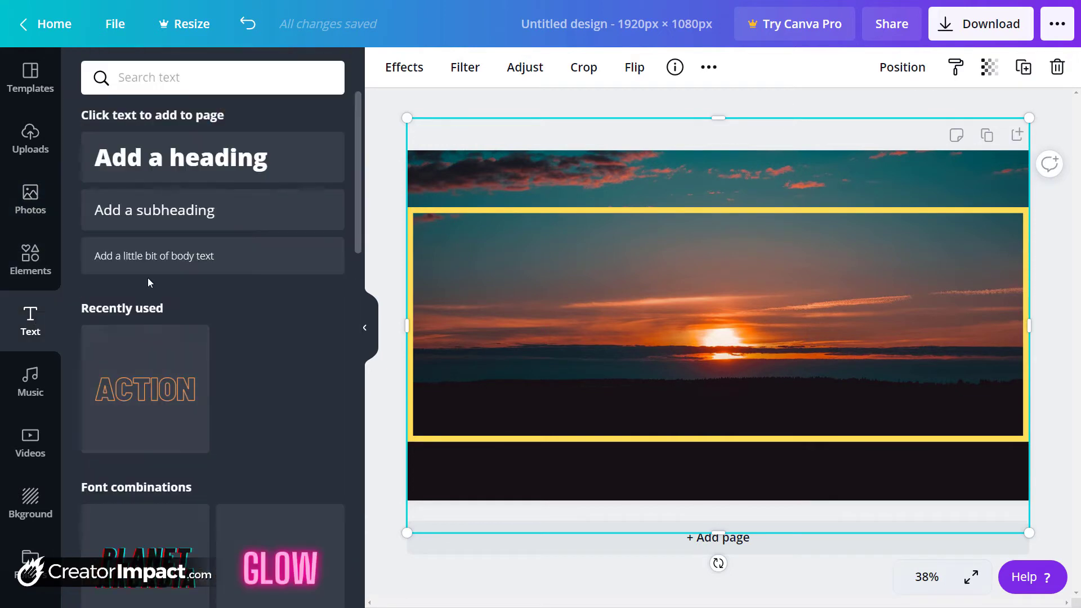
left_click(154, 157)
left_click(653, 328)
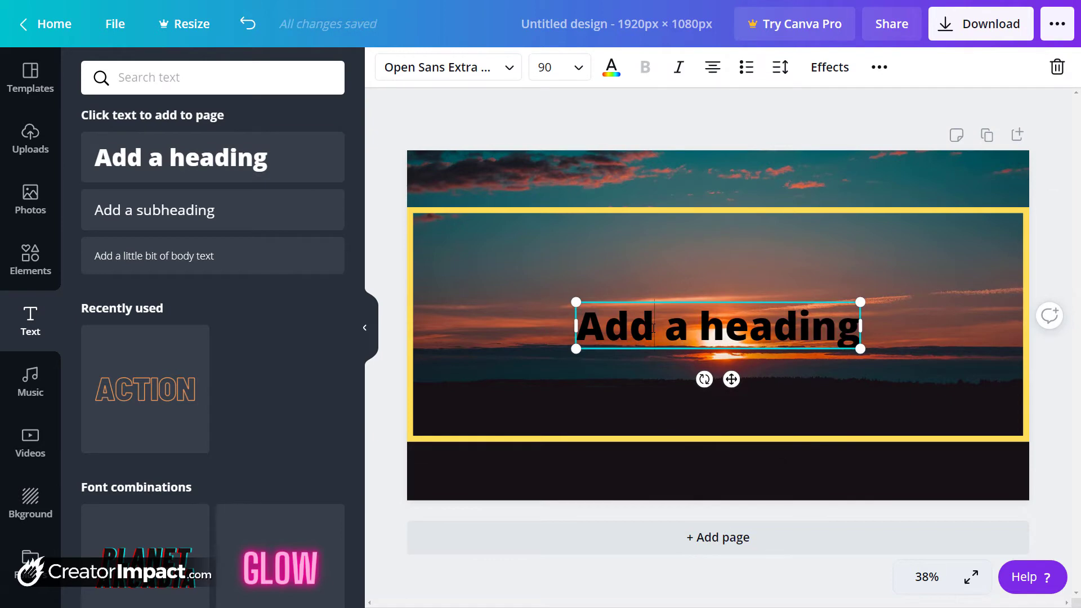
key("ctrl+a")
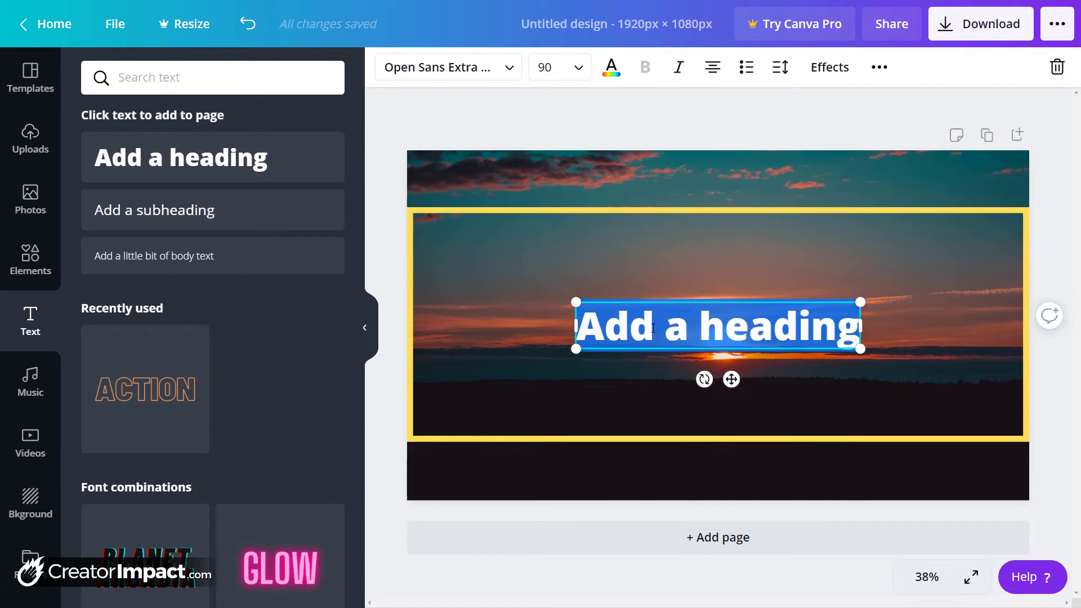
type("TRI")
key("BackSpace")
key("BackSpace")
key("BackSpace")
type("HOLI")
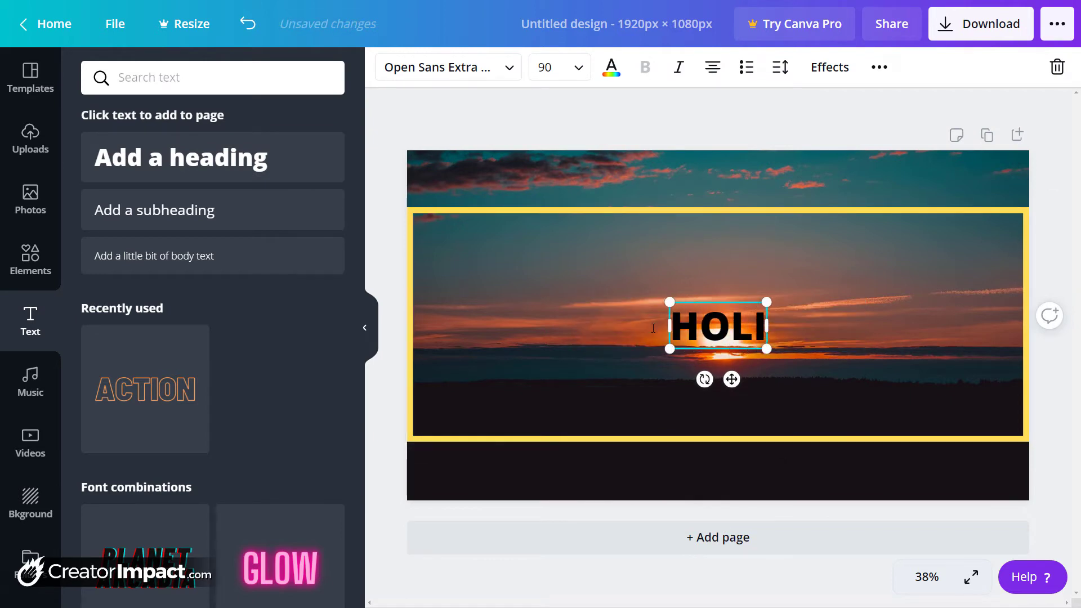
type("DAY")
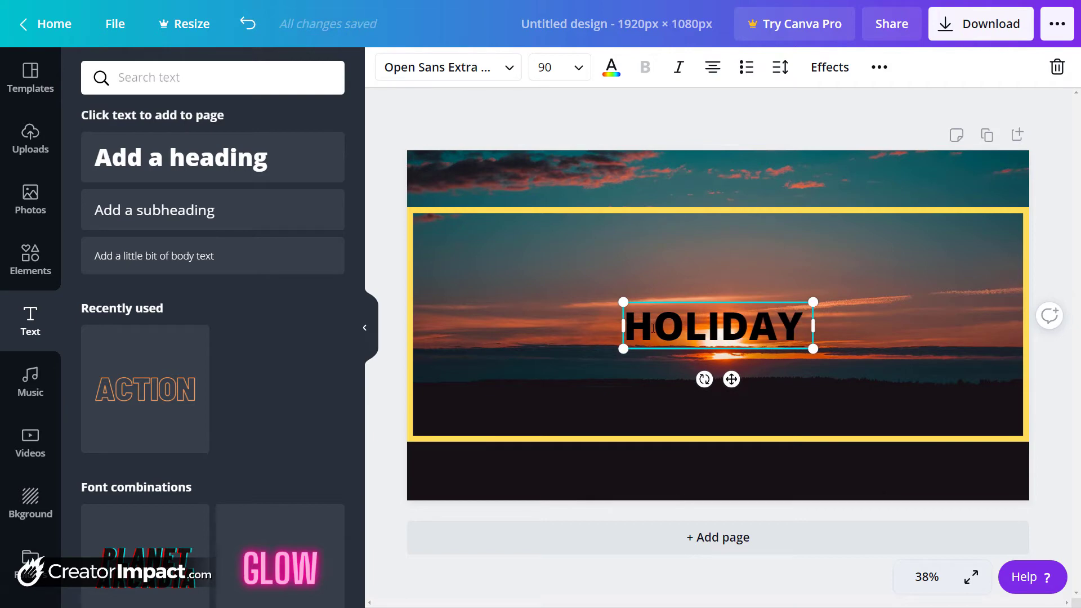
type(" INFORTMATION")
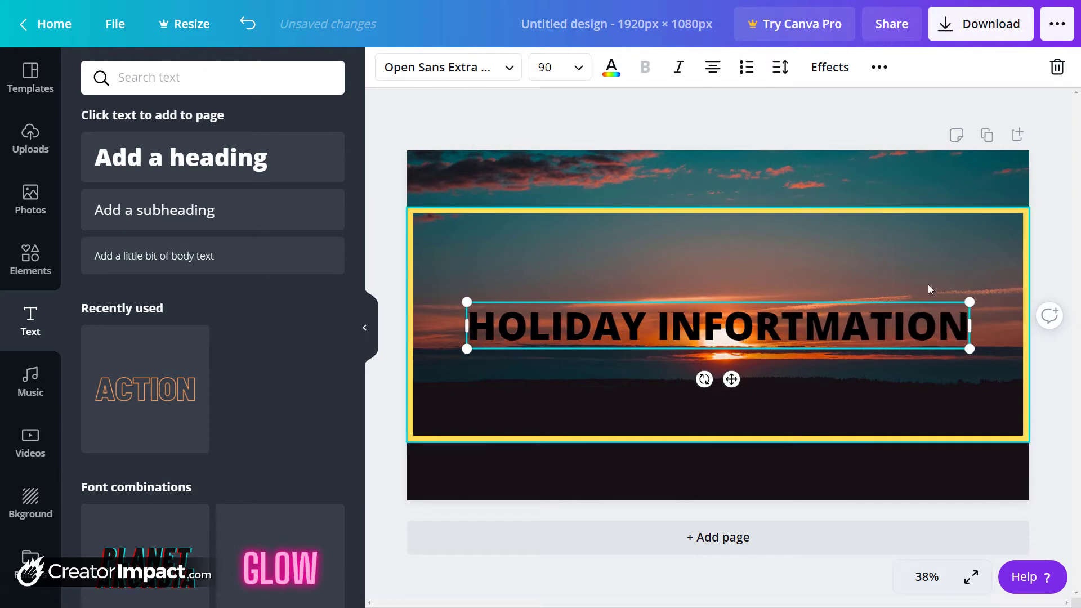
left_click(806, 316)
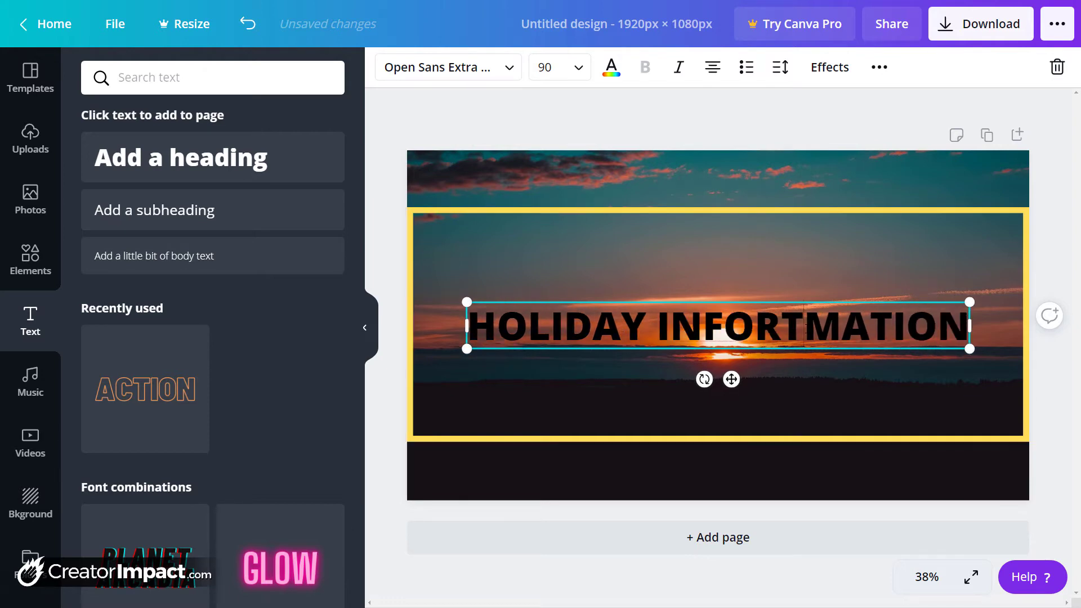
key("BackSpace")
Set the whole heading's letter spacing to -42 and its font to Bebas Neue.
key("ctrl+a")
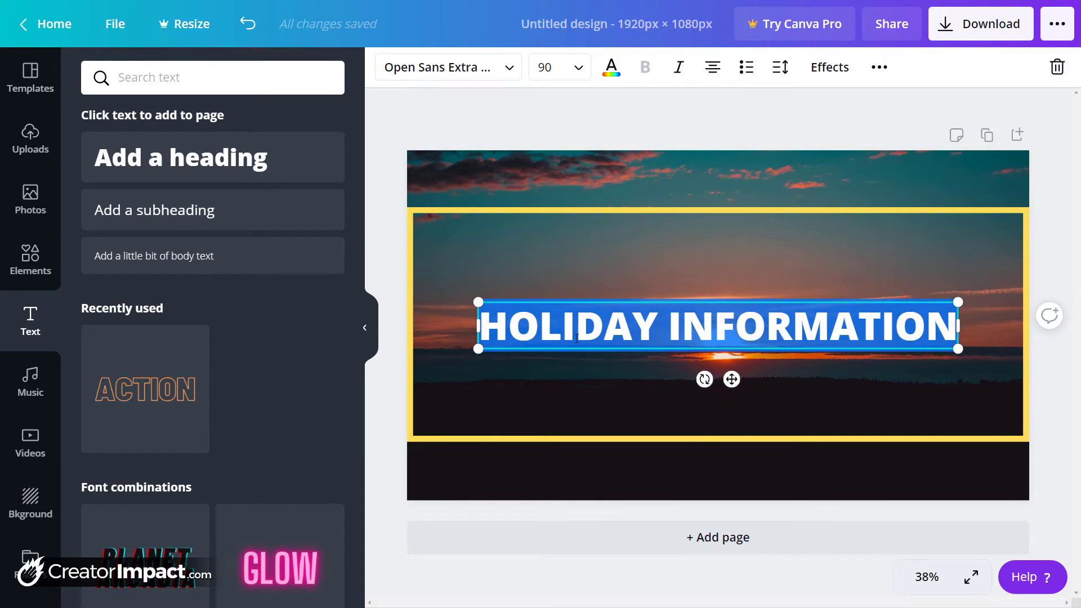
left_click(786, 68)
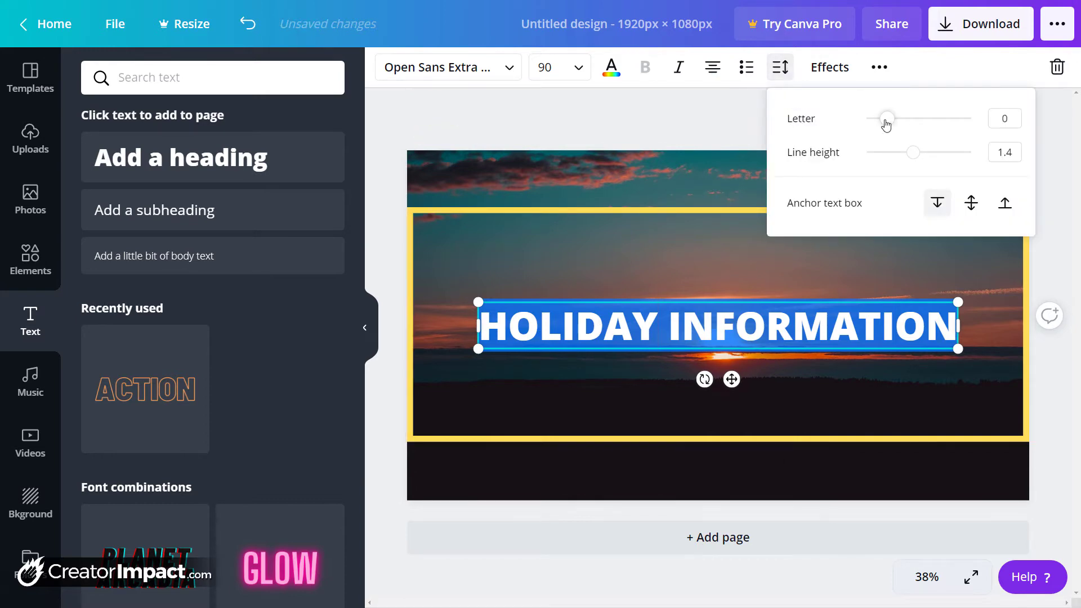
left_click_drag(886, 123, 882, 121)
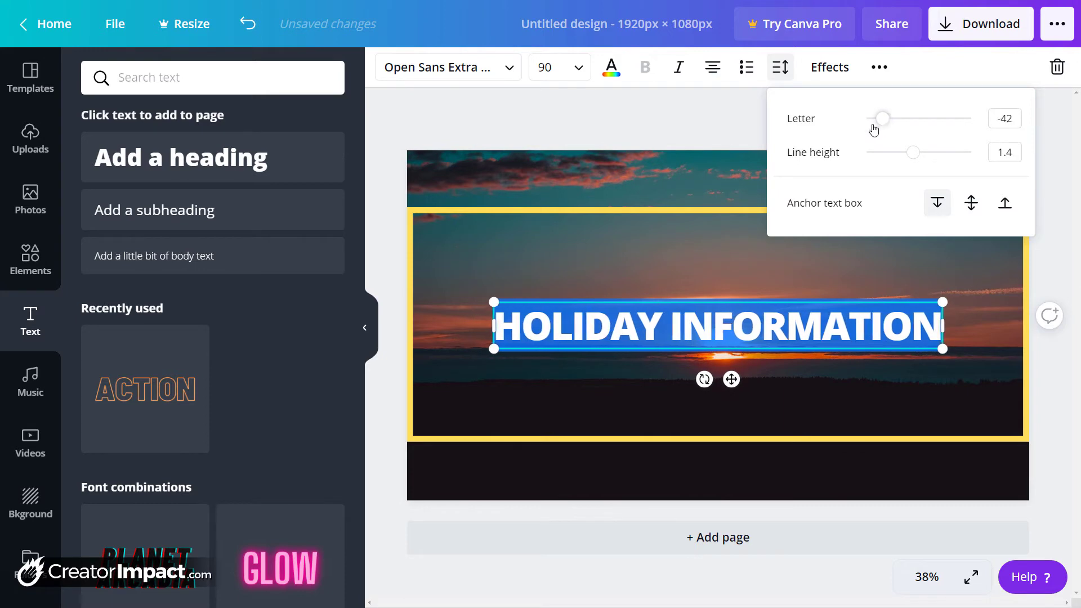
left_click(512, 73)
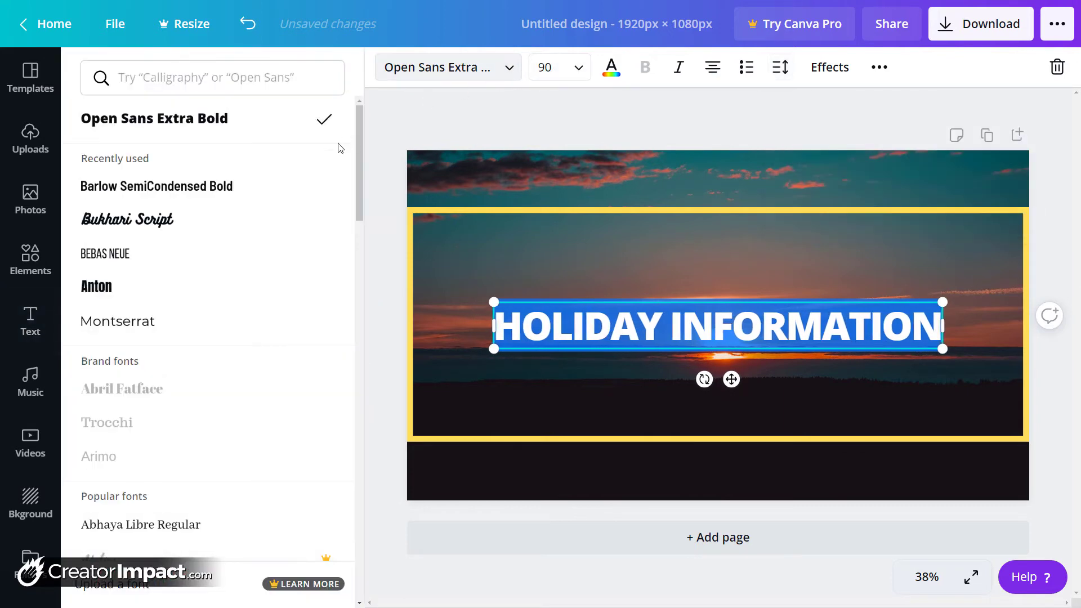
left_click(208, 253)
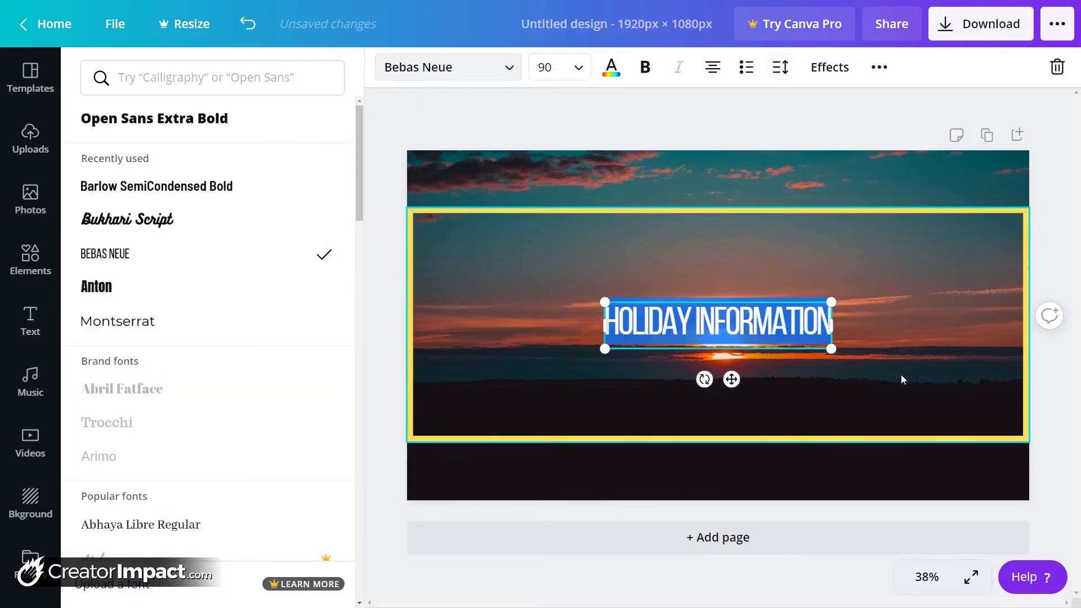
Extend the heading text to read "HOLIDAY INFORMATION FOR TRAVEL JUNKIES".
left_click(823, 325)
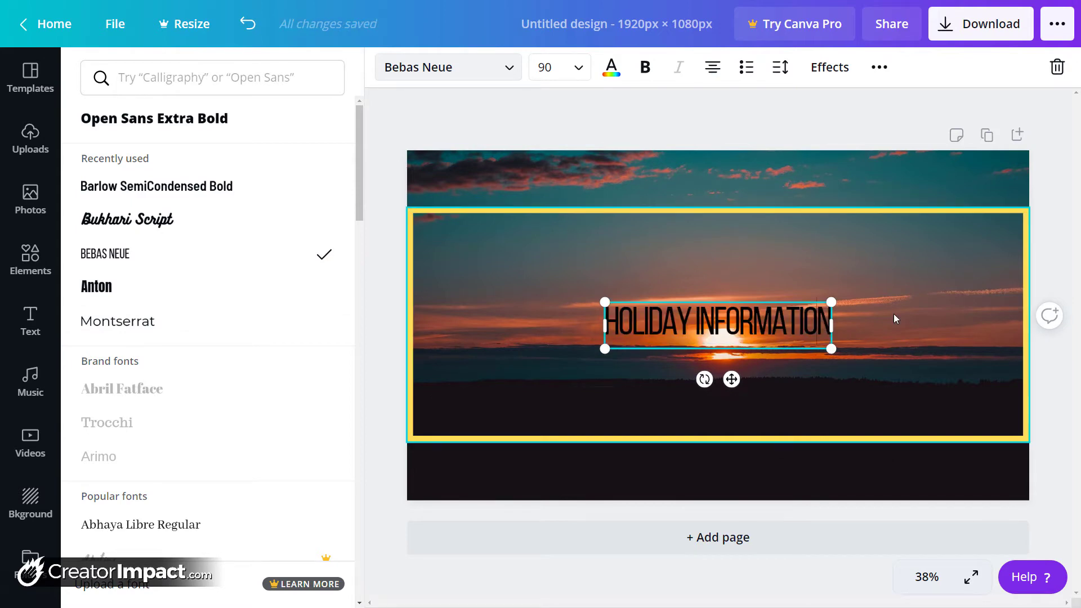
type("FOR TRAVE")
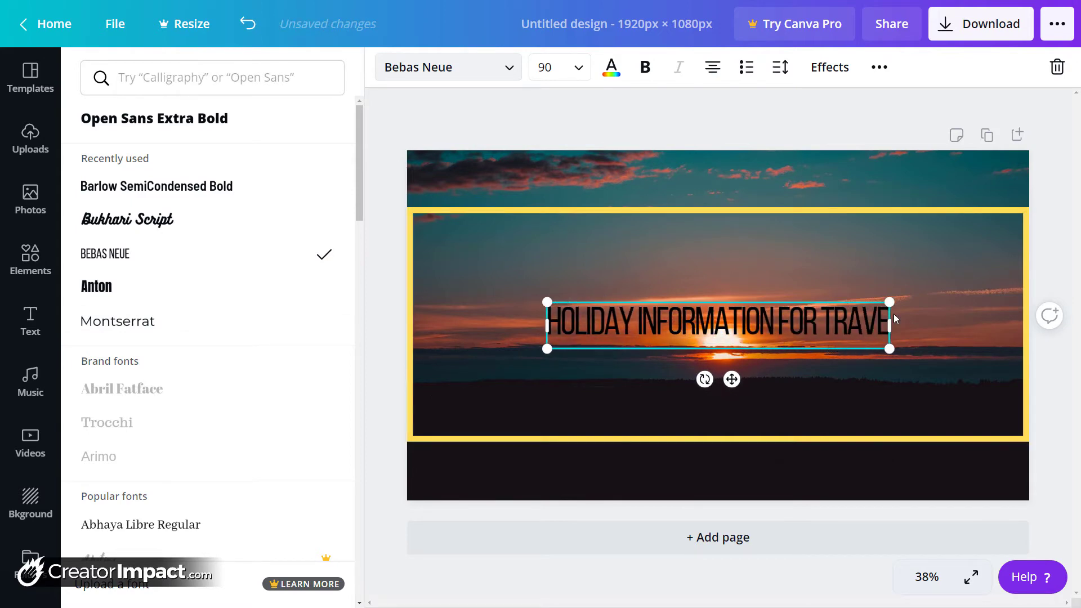
type("L JUNKIES")
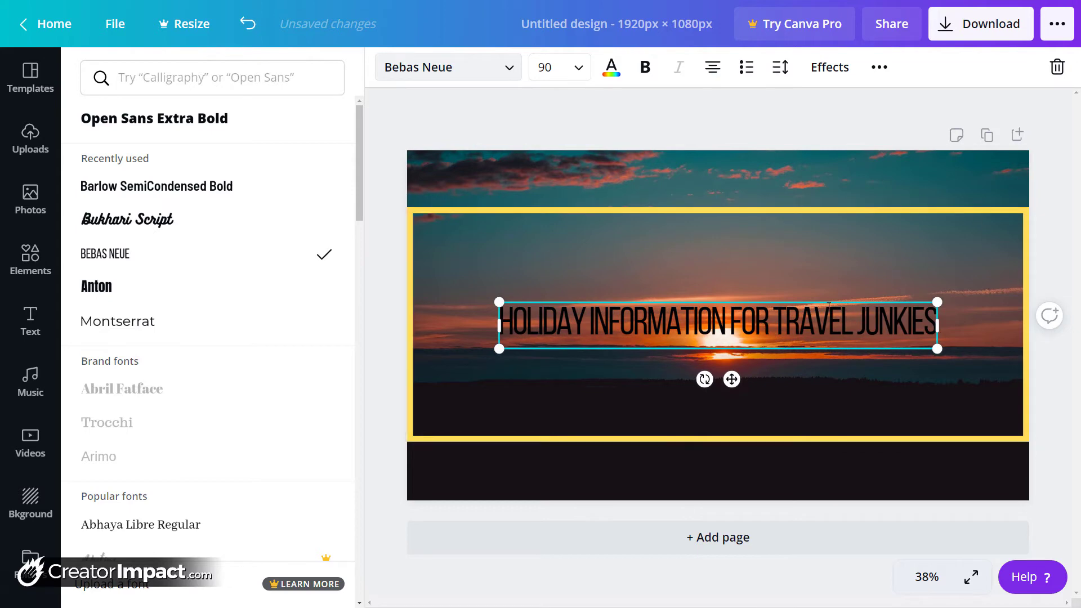
Shrink the heading to about size 50.4 near the left edge of the yellow frame, just below its middle, and colour it white.
left_click_drag(822, 349, 753, 361)
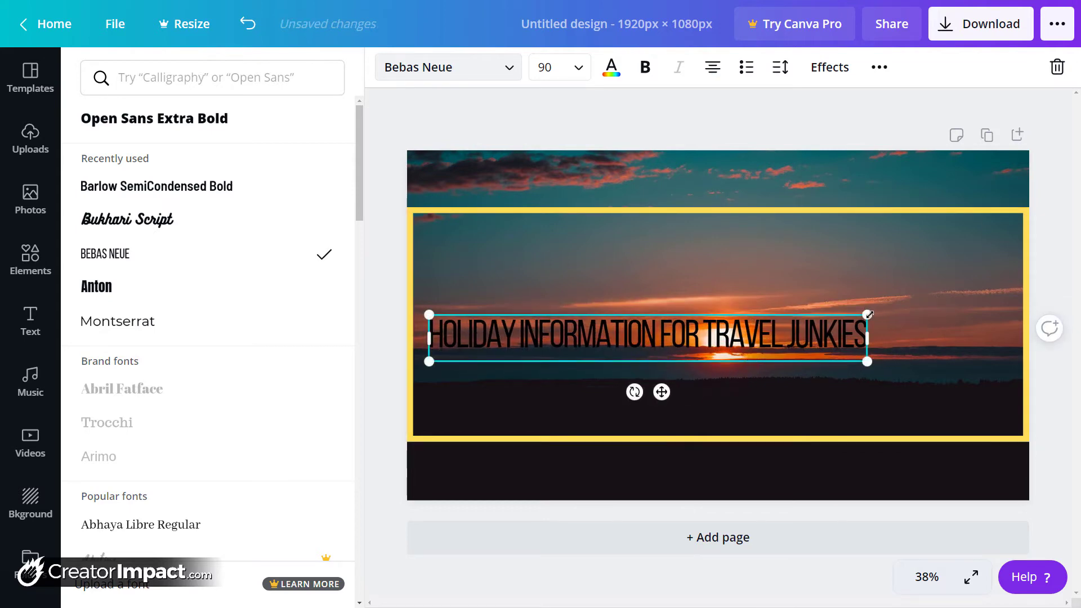
left_click_drag(869, 314, 674, 336)
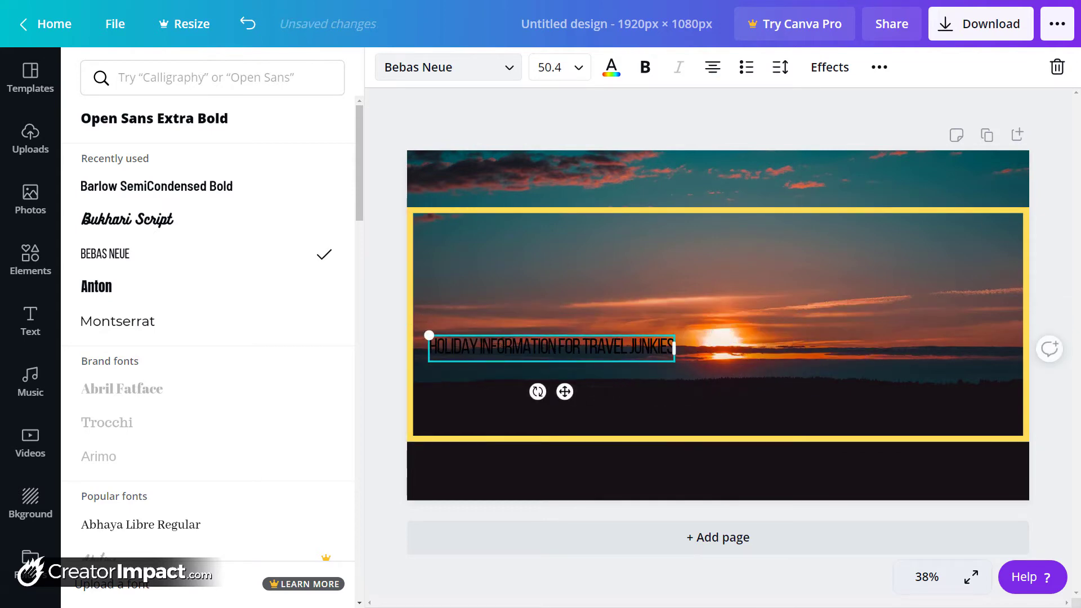
left_click_drag(502, 334, 497, 349)
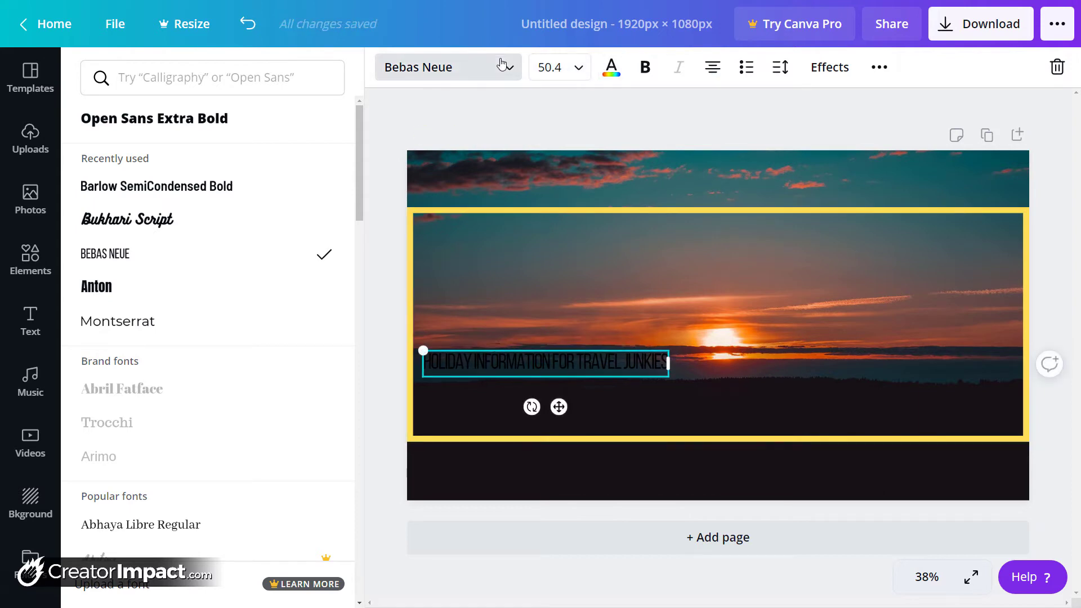
left_click(611, 68)
left_click(189, 235)
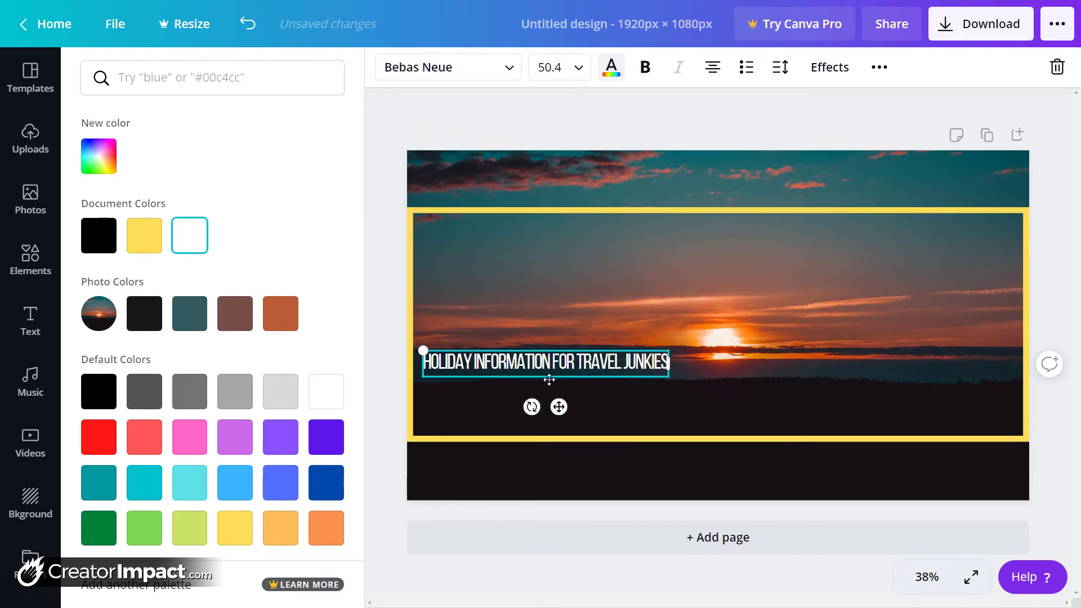
Increase the heading's letter spacing and widen its text box so the text fits on one line, nudging it slightly down.
left_click(780, 68)
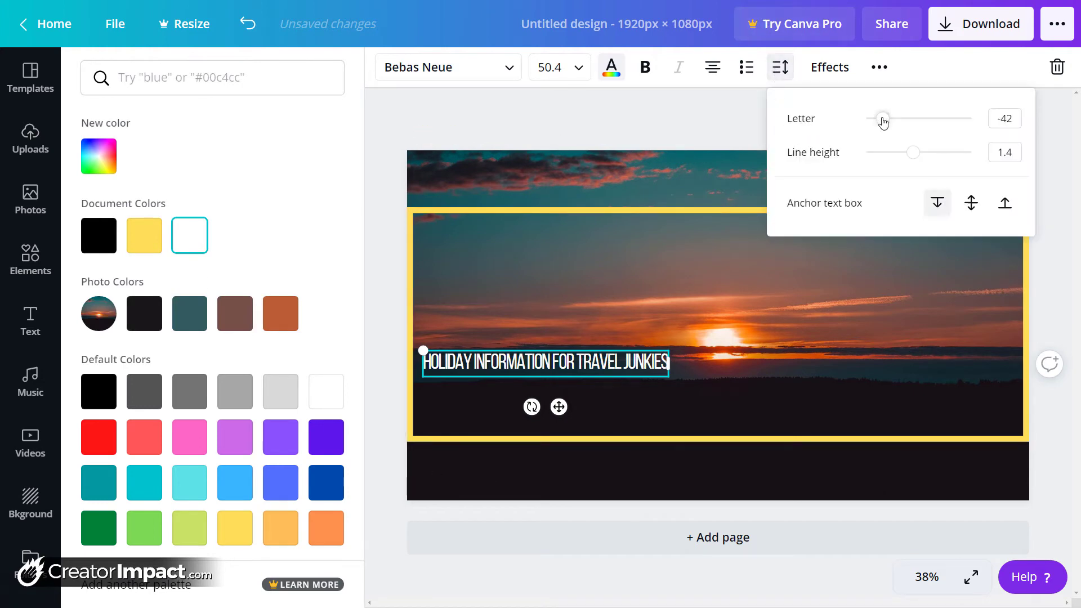
left_click_drag(883, 121, 896, 122)
left_click_drag(685, 378, 739, 365)
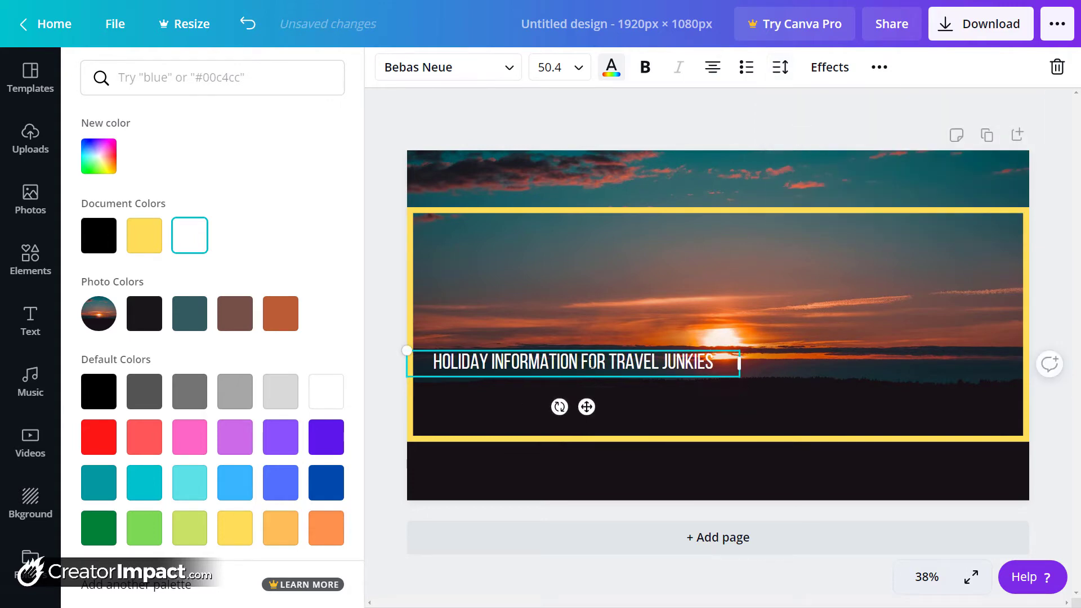
left_click_drag(610, 349, 612, 351)
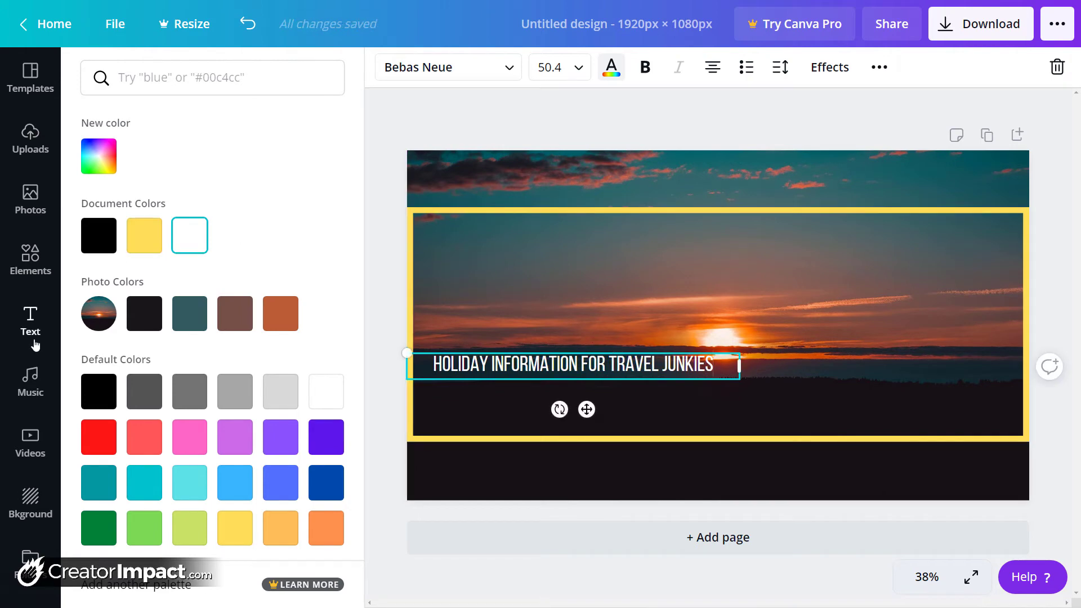
Add the yellow neon "Sparkle" text style to the design and move it to the left side of the yellow frame.
left_click(33, 315)
scroll(213, 329, "down", 6)
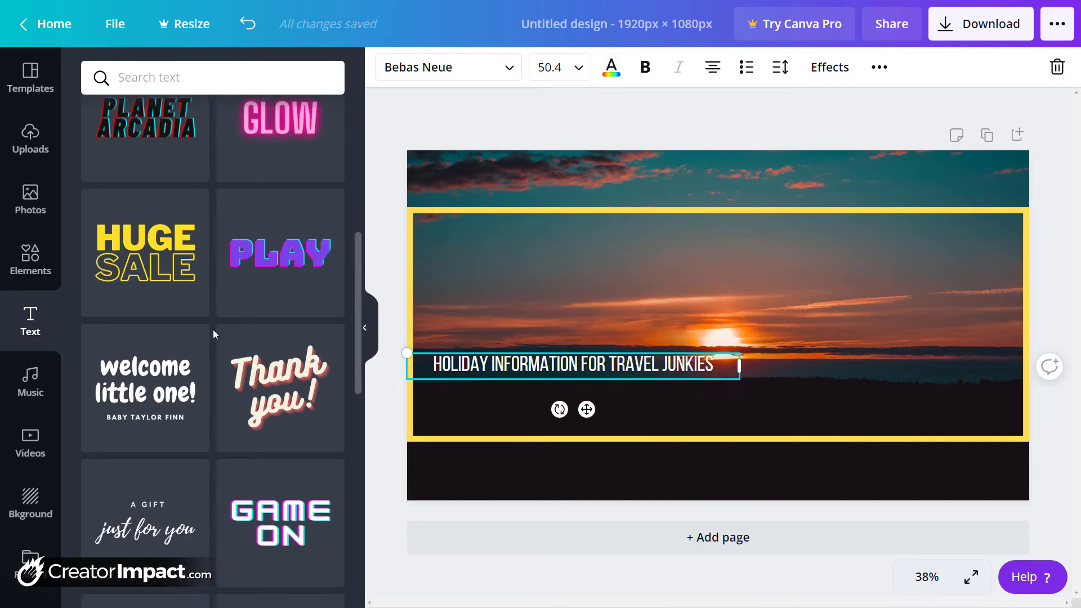
scroll(213, 330, "down", 10)
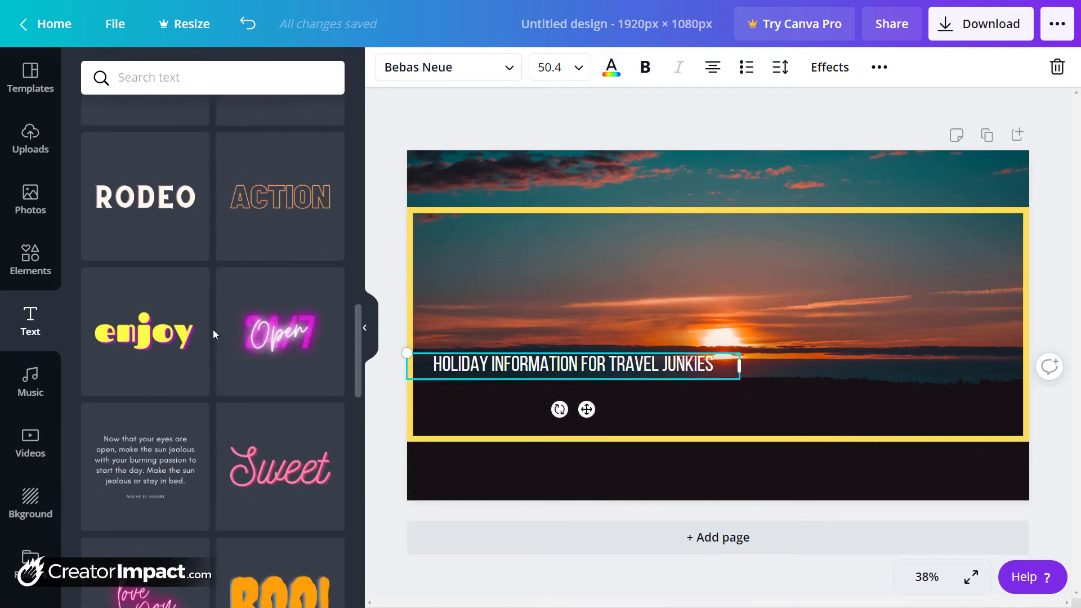
scroll(213, 329, "down", 4)
scroll(191, 343, "up", 8)
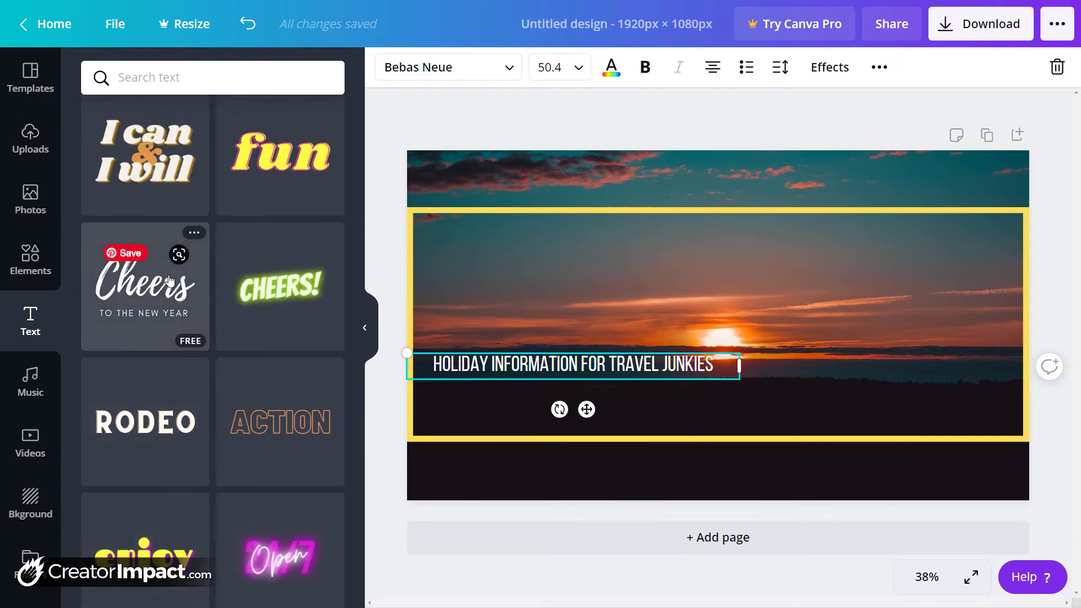
scroll(284, 293, "down", 15)
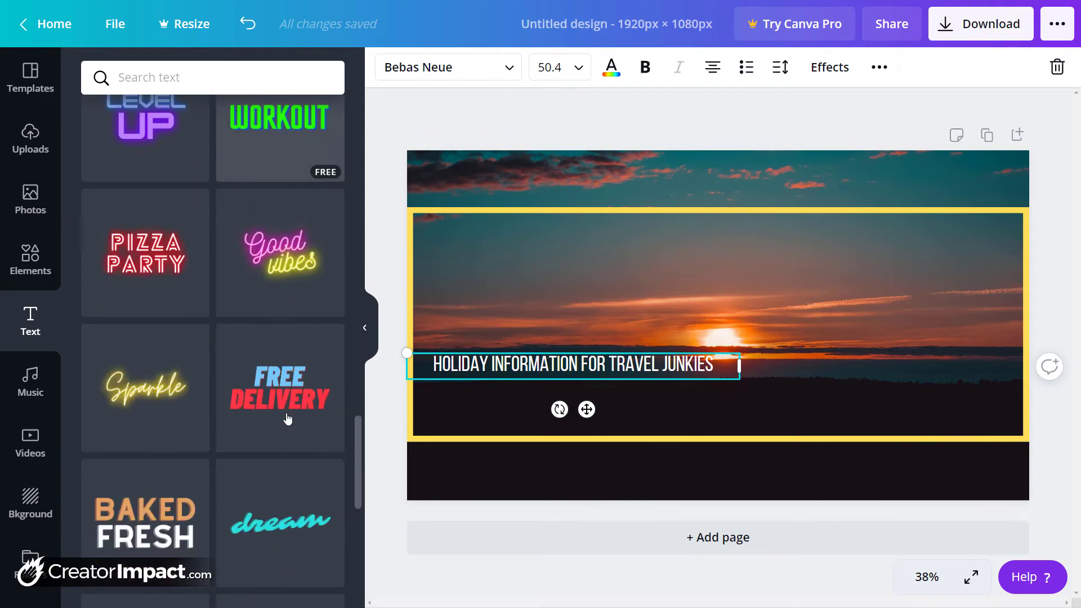
scroll(287, 415, "down", 5)
scroll(290, 413, "up", 4)
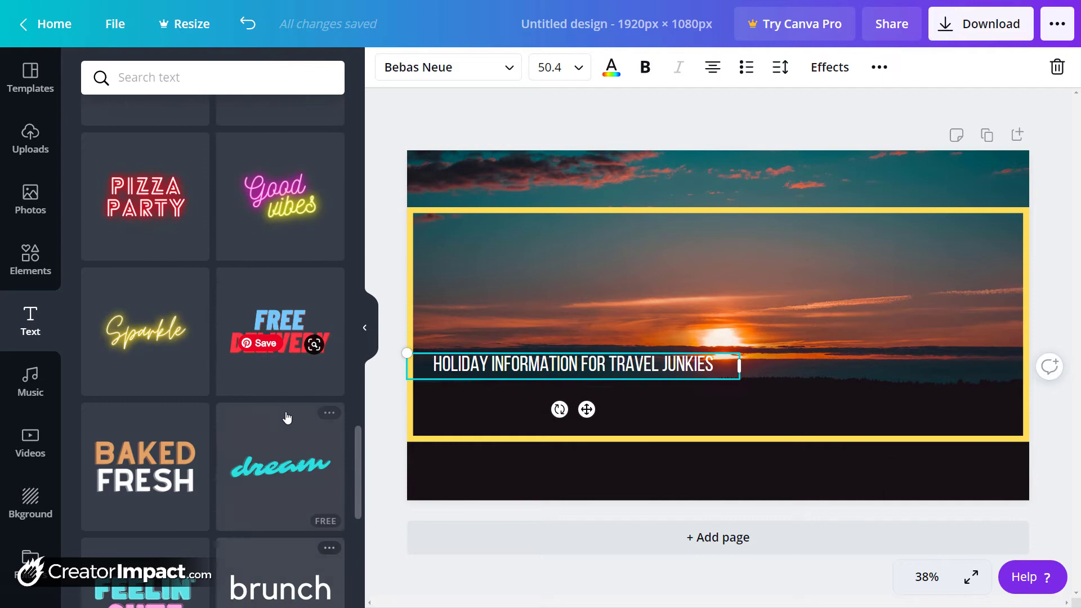
left_click(138, 335)
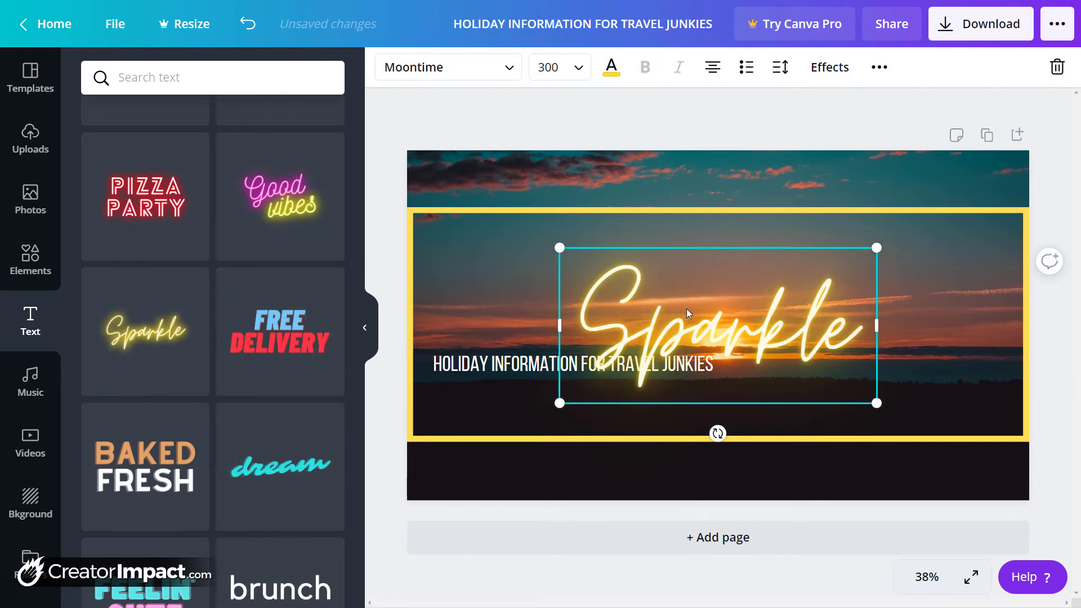
left_click_drag(604, 275, 466, 274)
Replace the neon "Sparkle" text with "Sunset Holidays".
double_click(562, 331)
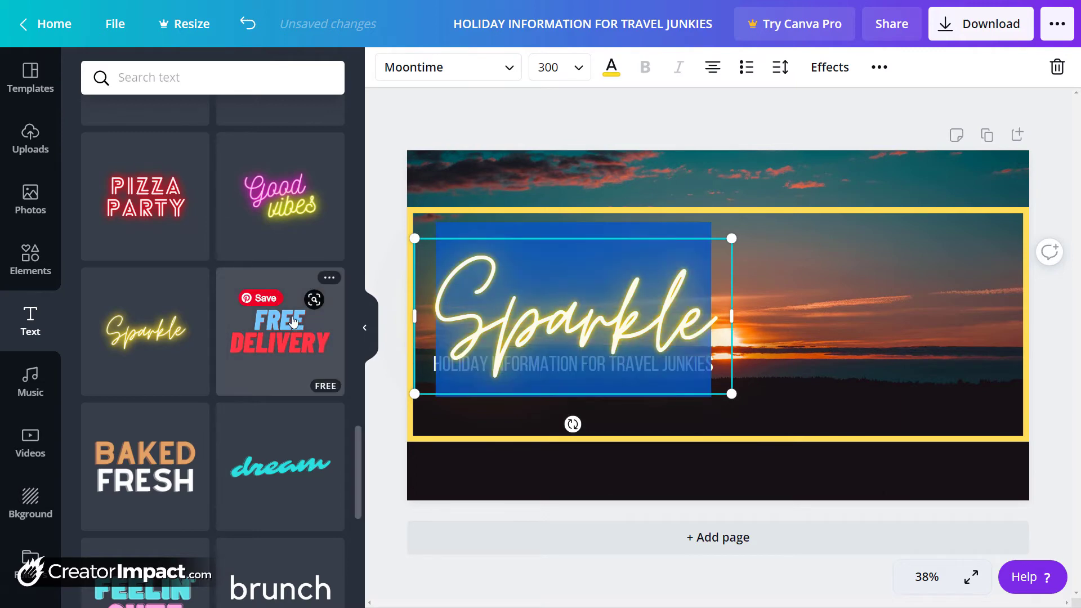
type("sUNSE")
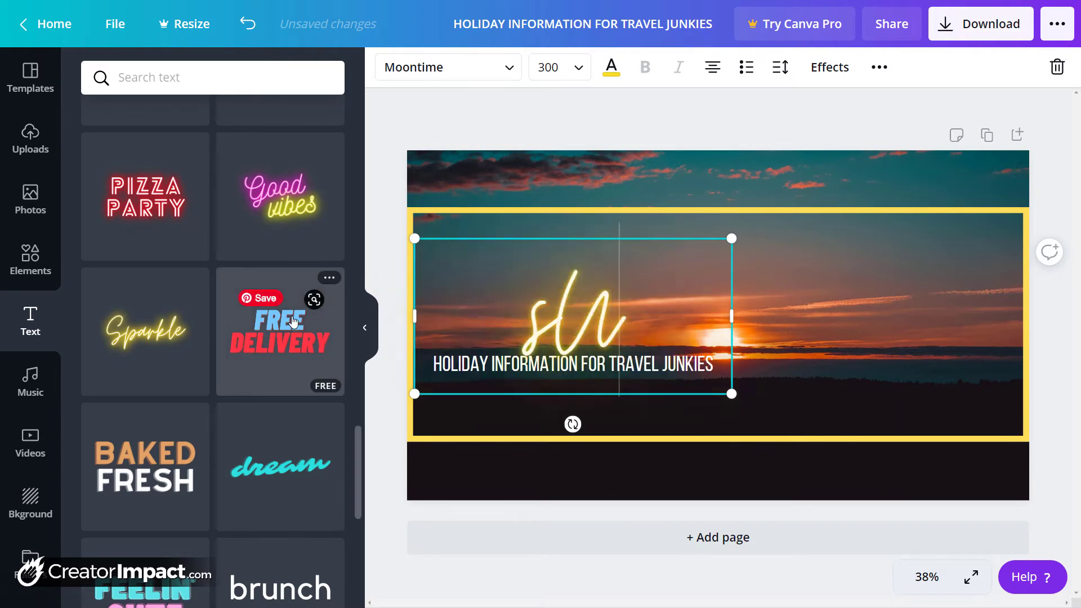
key("BackSpace")
key("BackSpace")
key("BackSpace")
key("BackSpace")
key("BackSpace")
type("Sunset")
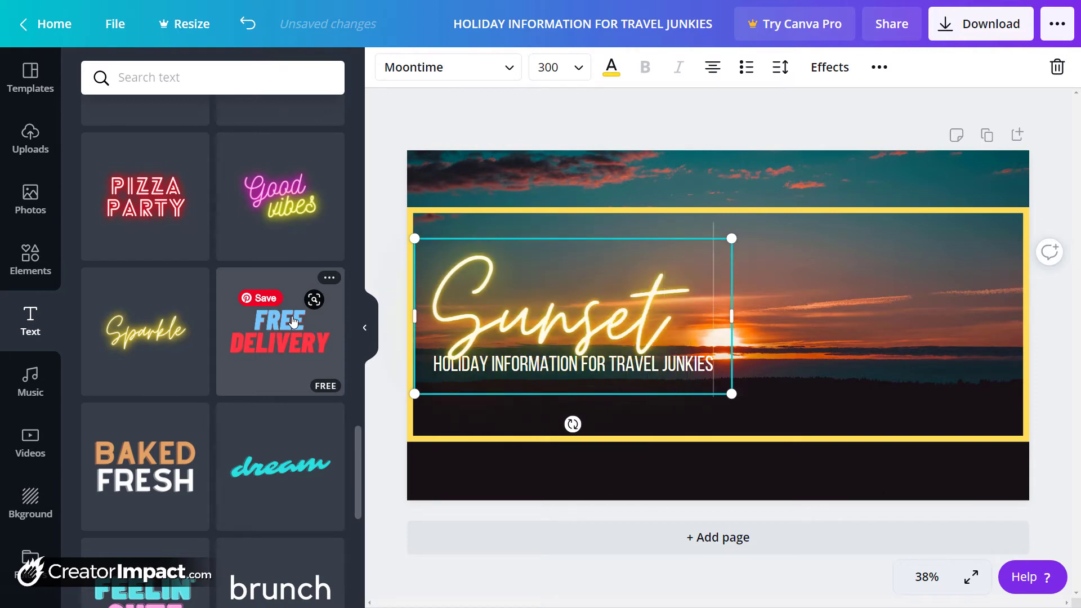
key("Return")
type("Holidays")
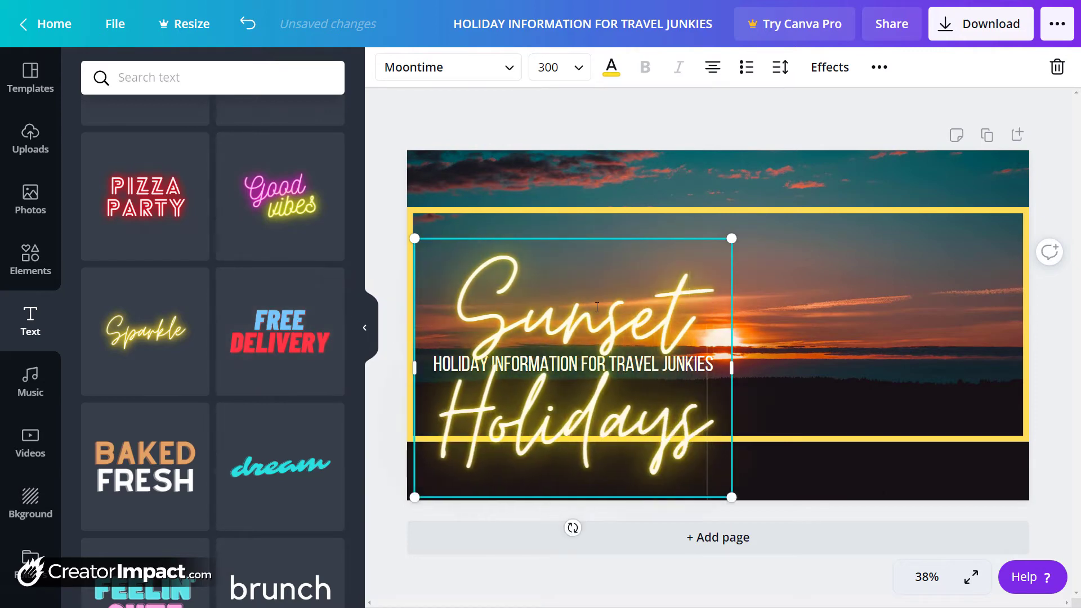
Fit the neon title on one line at size 199, tilted slightly counter-clockwise, just above the white heading.
left_click_drag(731, 368, 1012, 366)
left_click(587, 72)
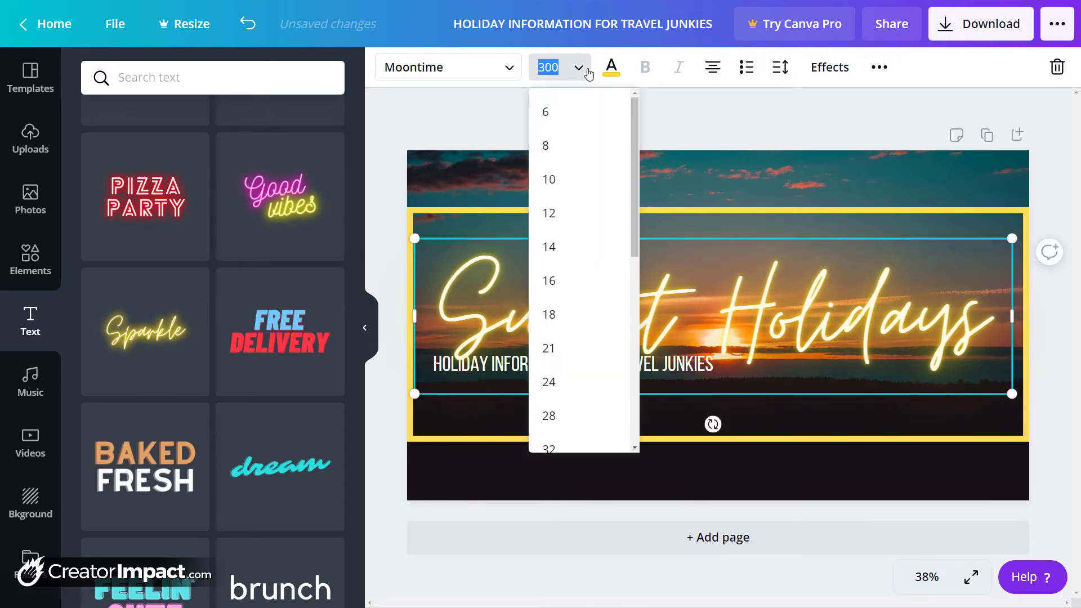
left_click_drag(1012, 394, 811, 332)
left_click_drag(613, 369, 620, 371)
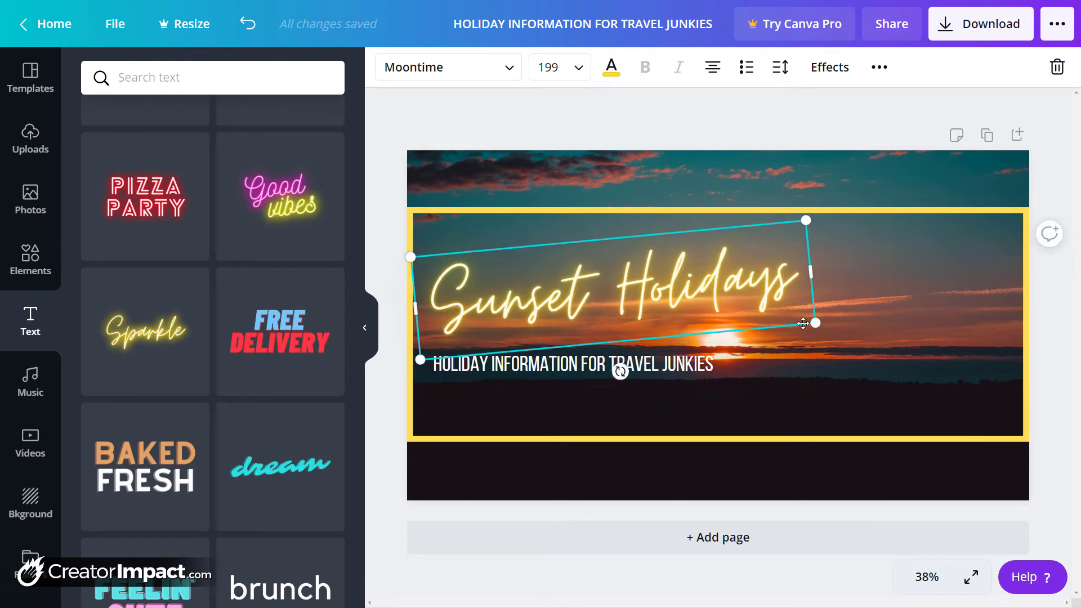
left_click_drag(804, 323, 799, 335)
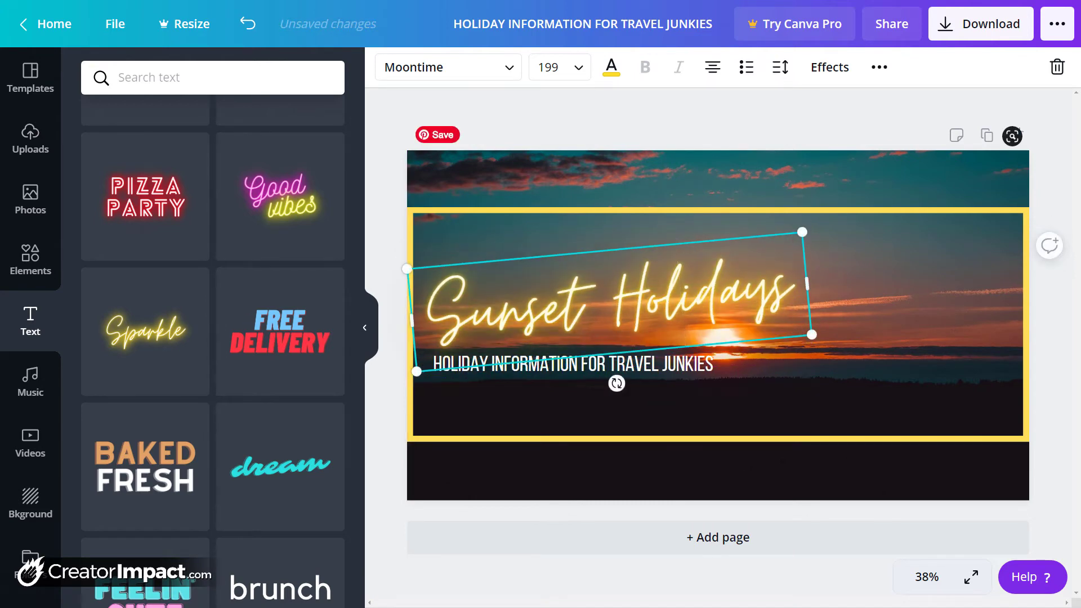
Search the photo library for "camera" and look through the pictures for a suitable one.
type("ca")
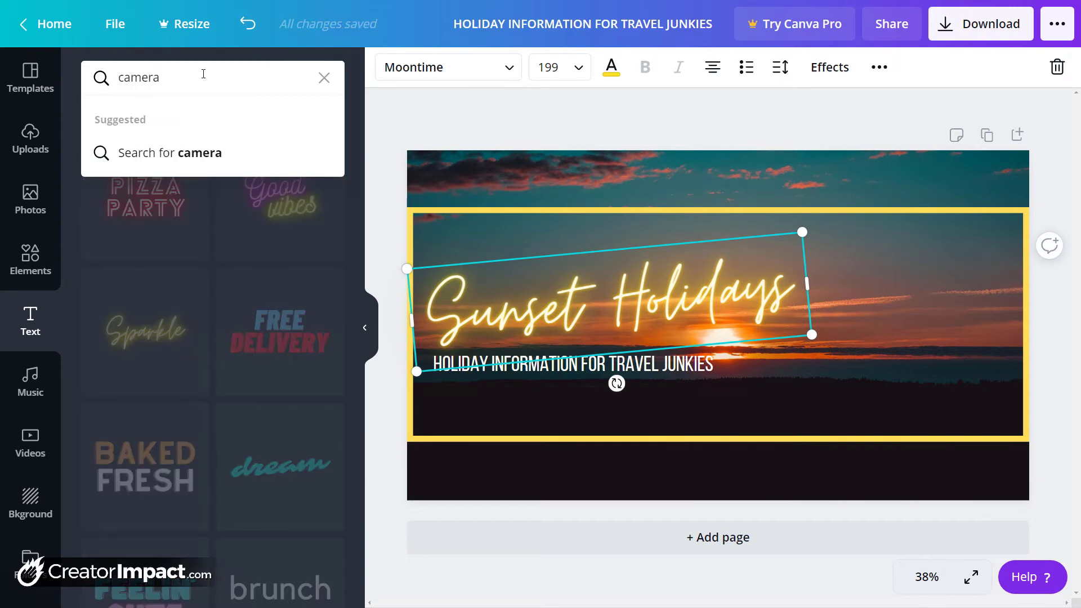
type("mera")
key("Return")
left_click(20, 206)
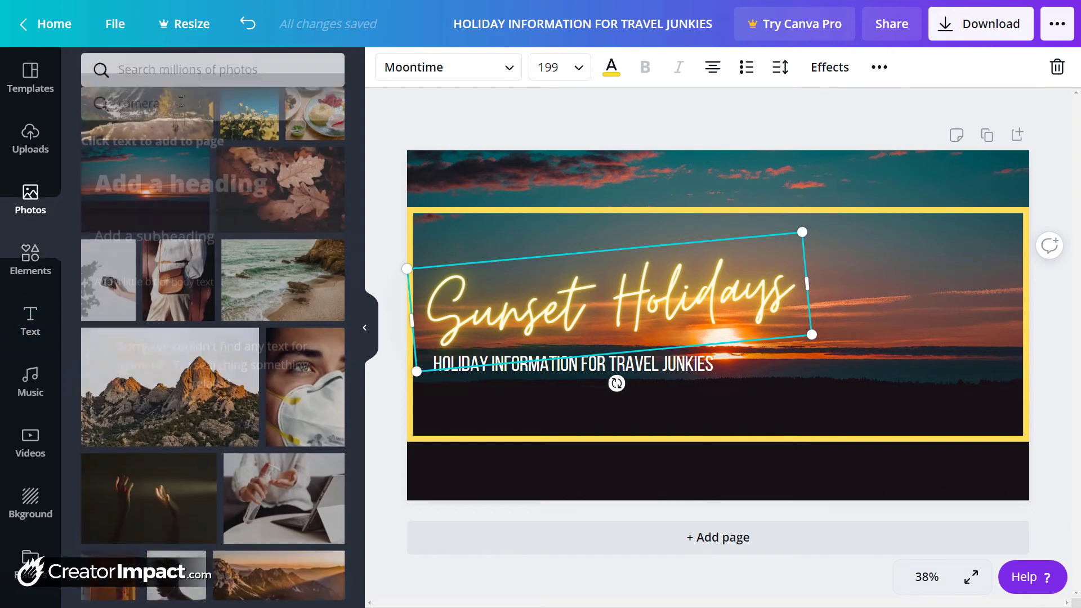
left_click(251, 79)
type("camera")
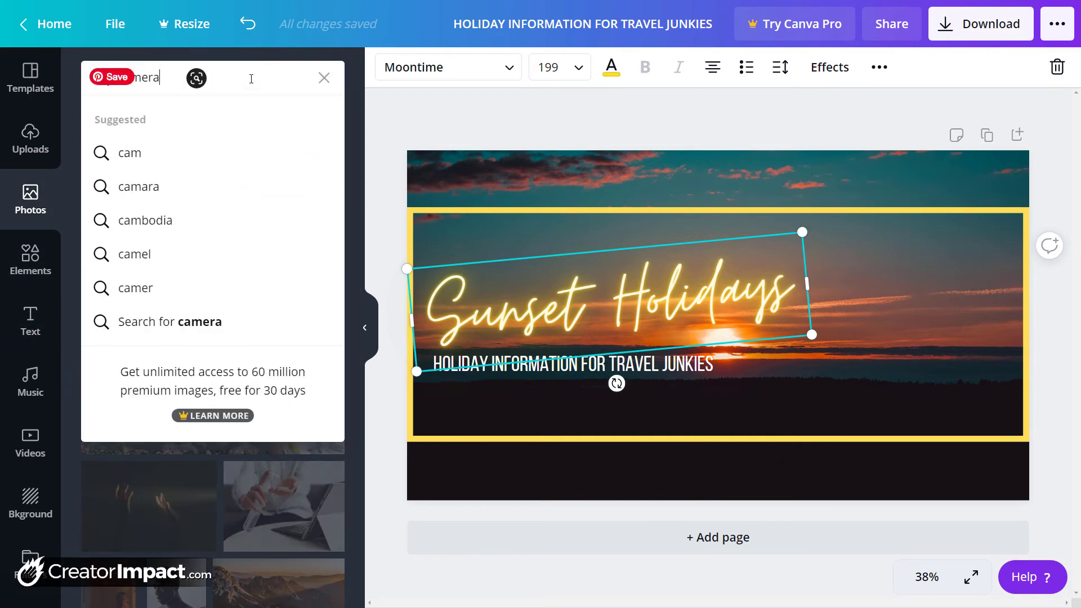
key("Return")
scroll(234, 312, "down", 4)
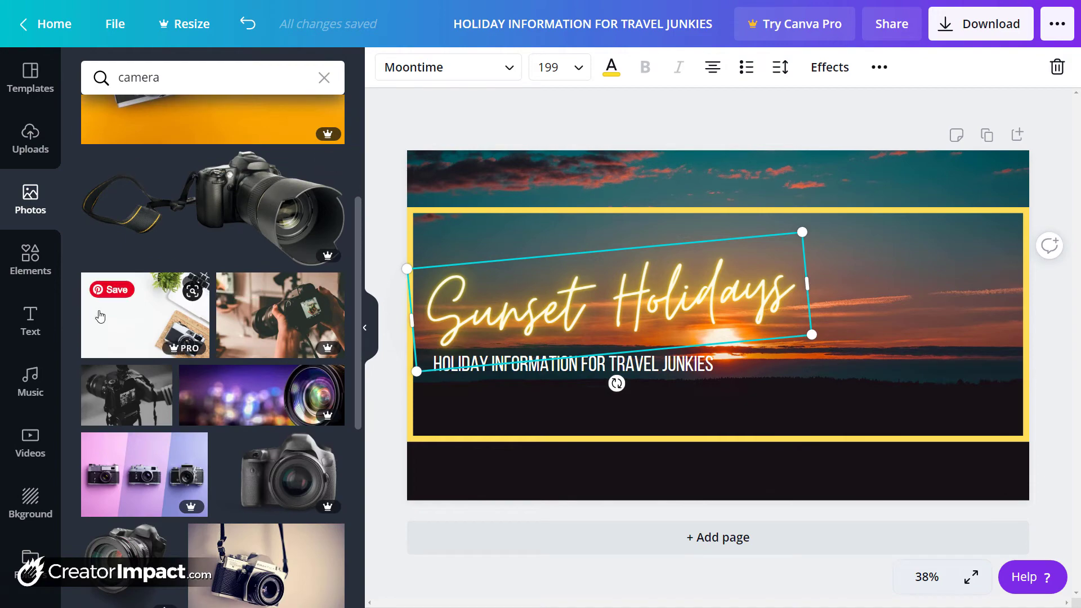
scroll(275, 333, "down", 3)
scroll(275, 333, "down", 1)
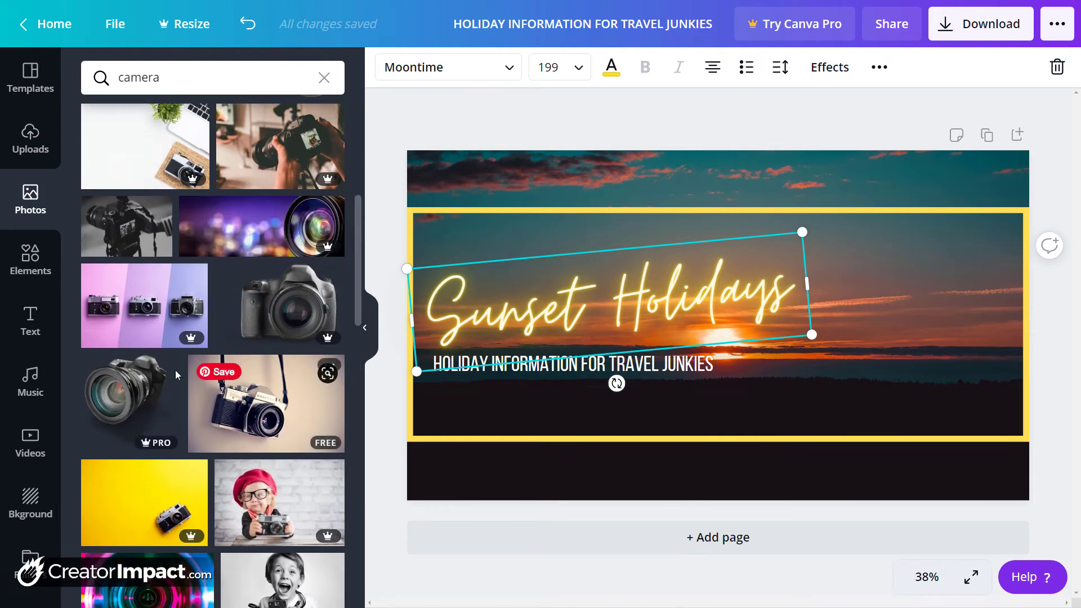
scroll(193, 180, "up", 5)
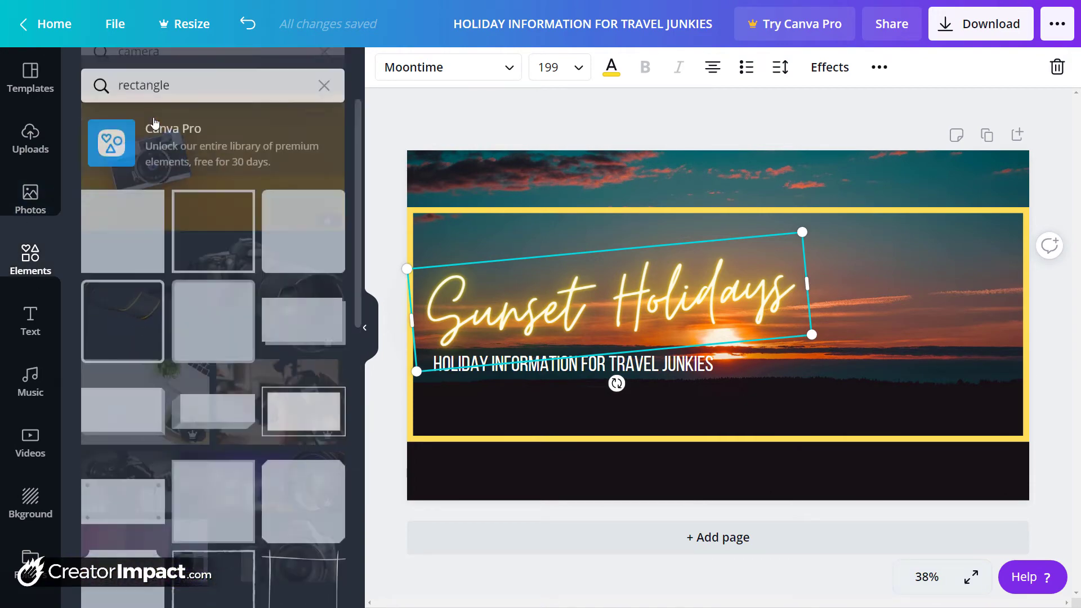
Search the elements for "camera" and place the free Polaroid camera graphic at the frame's right side, tilted slightly clockwise.
left_click(163, 79)
left_click_drag(169, 79, 61, 76)
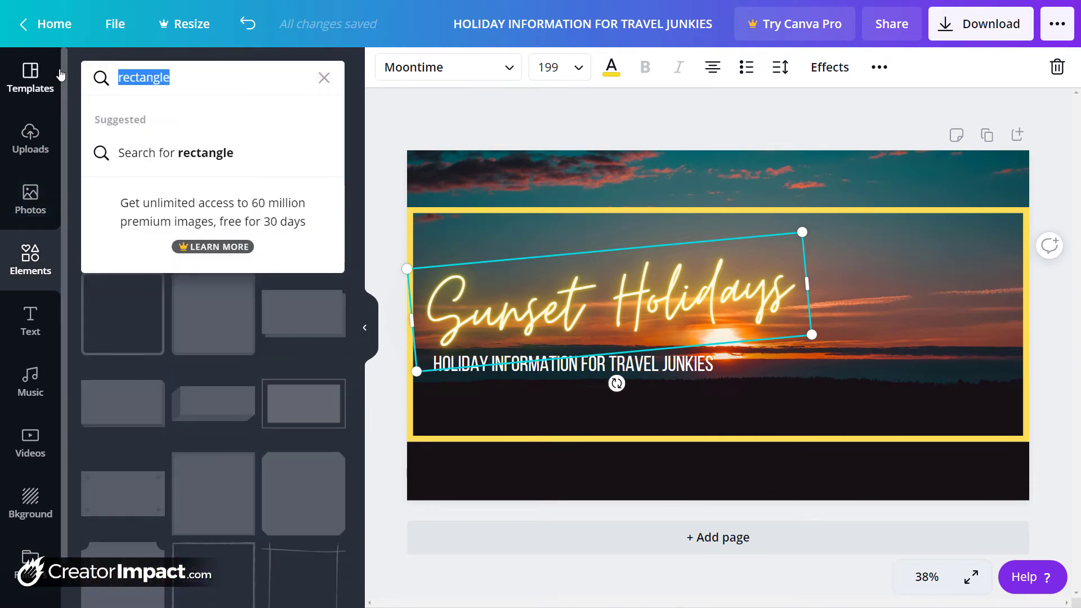
type("camera")
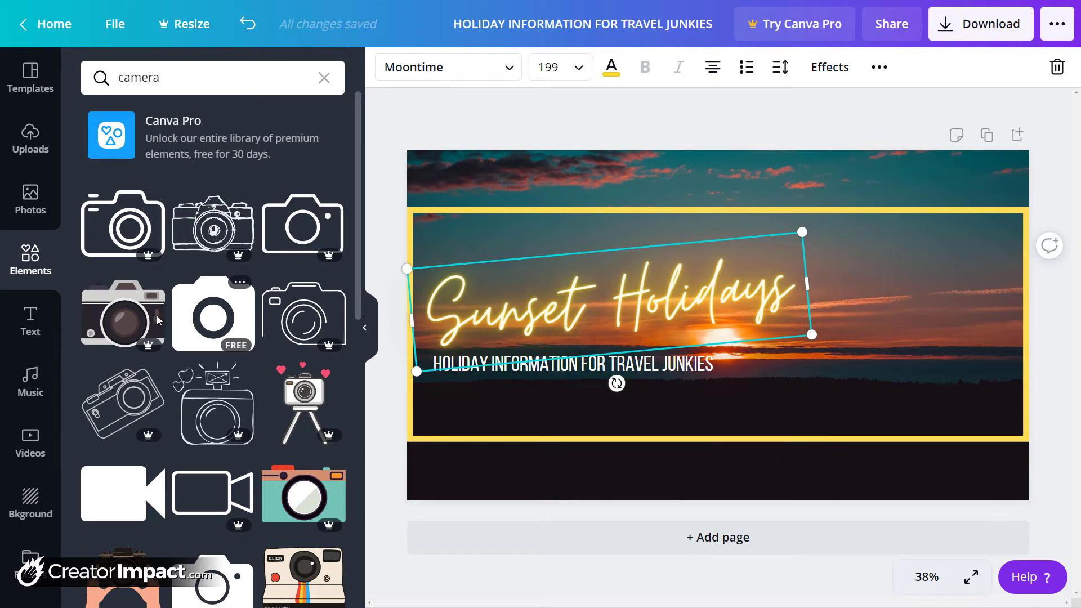
scroll(158, 320, "down", 5)
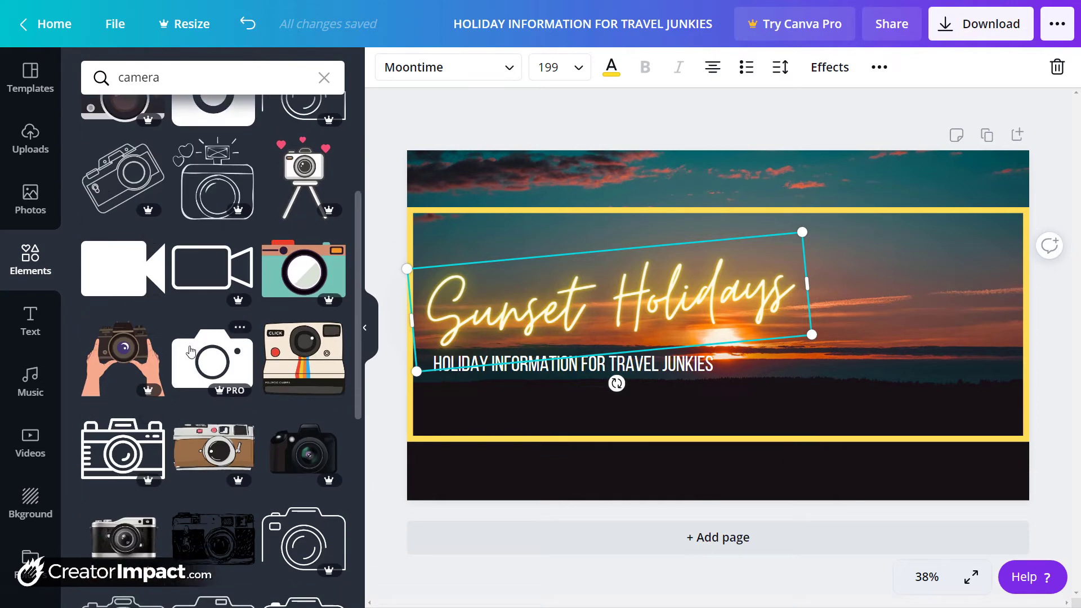
left_click(300, 345)
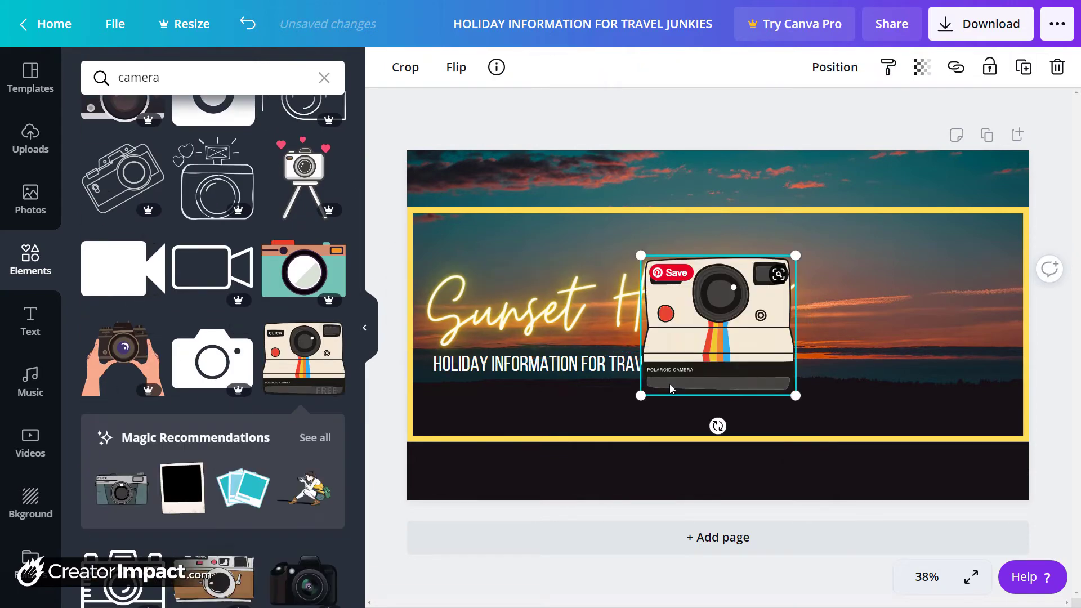
left_click_drag(776, 319, 974, 303)
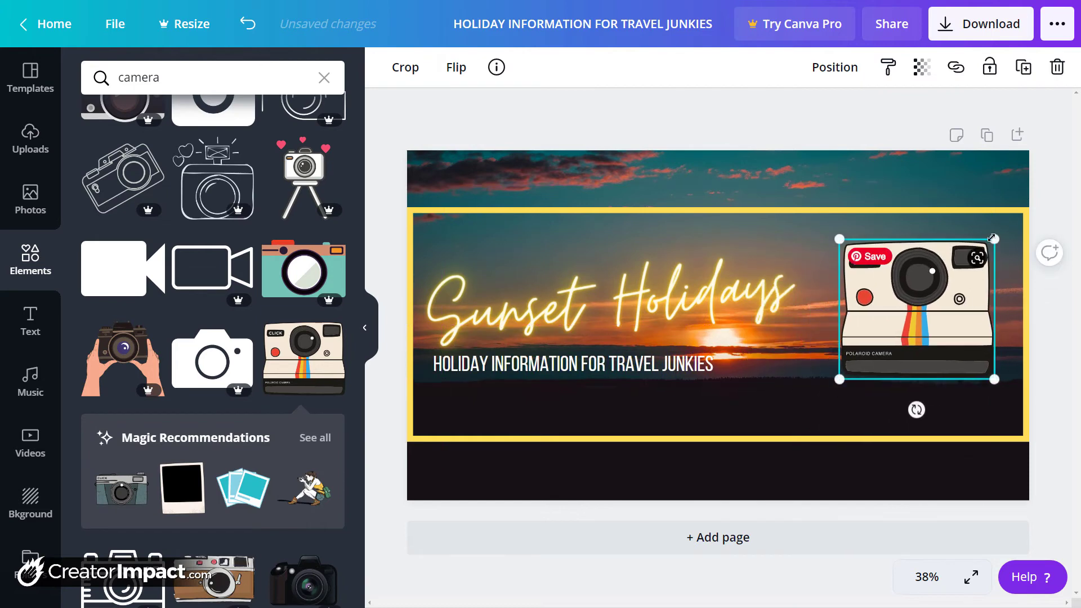
left_click_drag(917, 409, 908, 411)
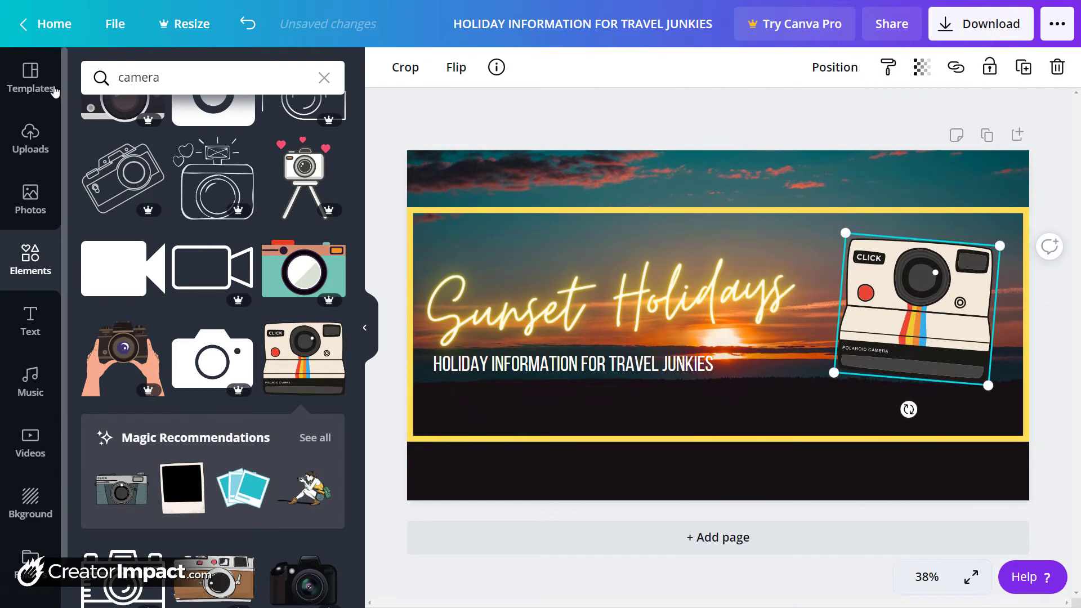
Search the elements for "facebook" and place the blue square icon, shrunk small, below the heading's left end.
left_click(84, 77)
type("facebook")
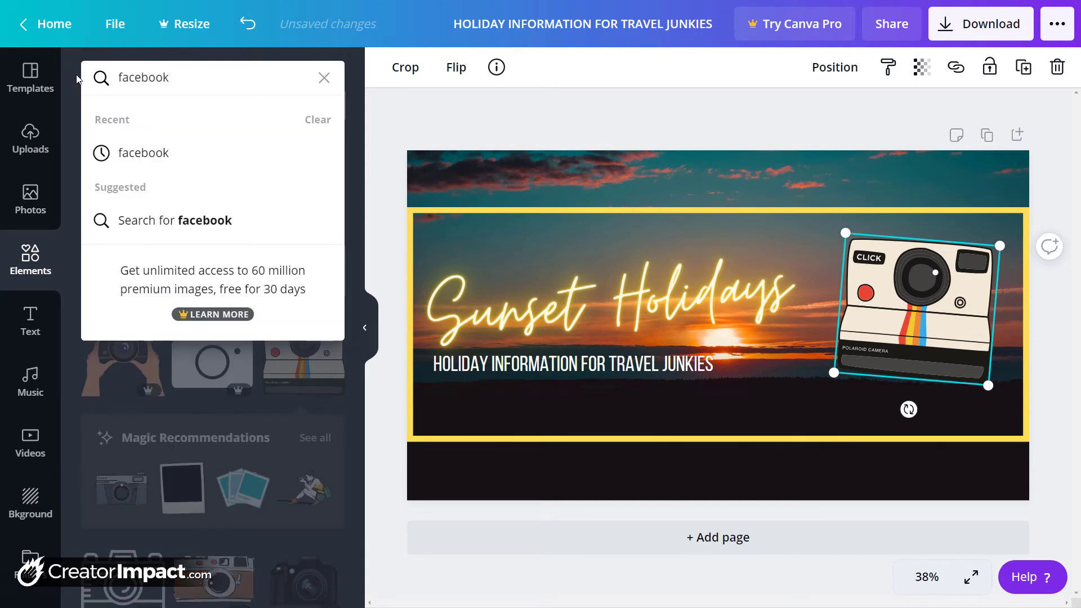
key("Return")
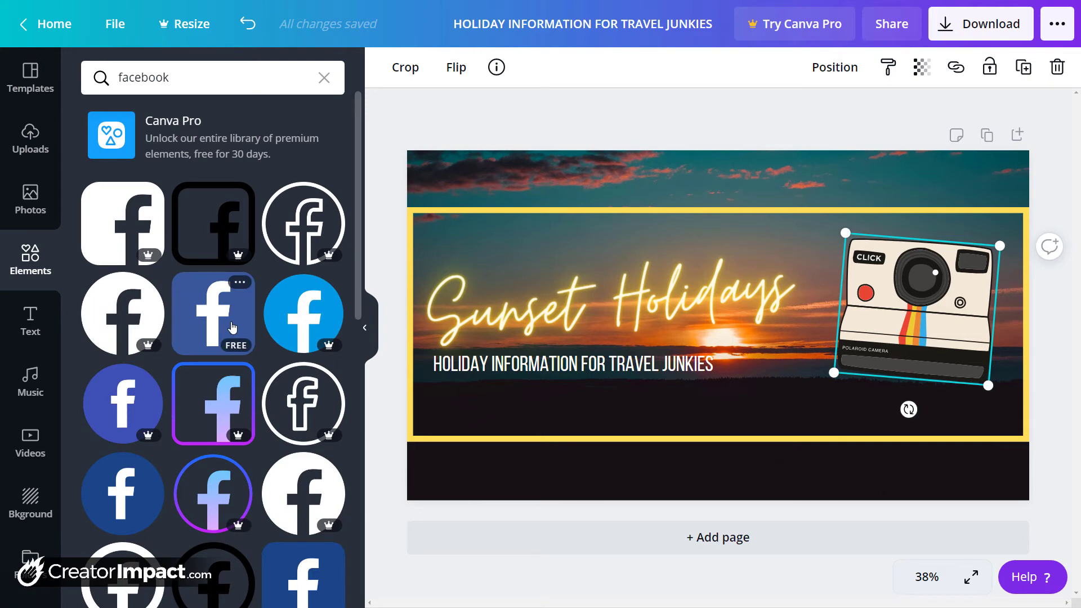
left_click(214, 316)
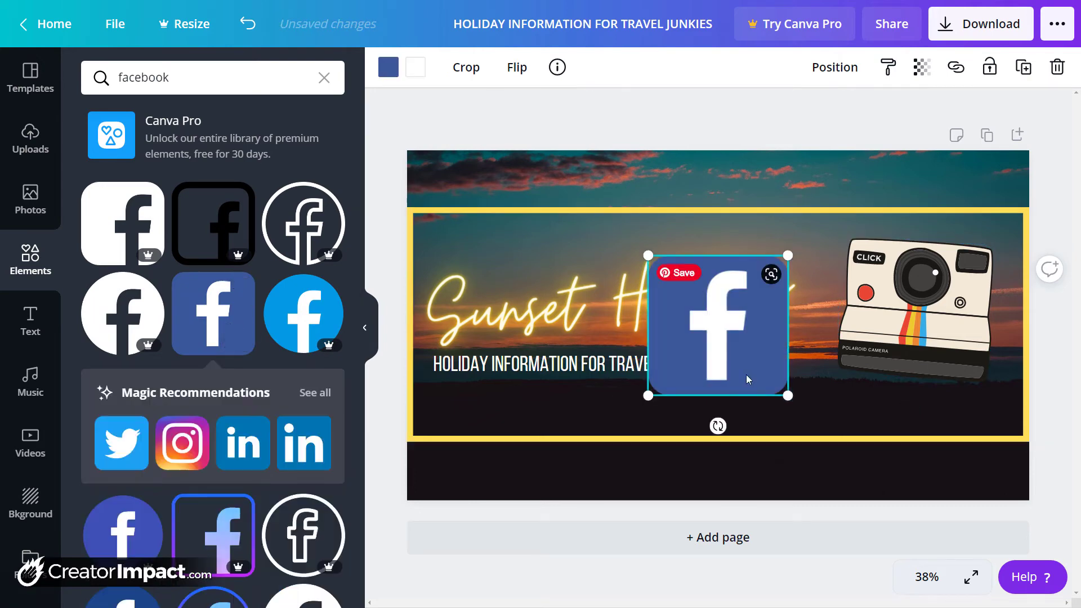
left_click_drag(788, 254, 456, 411)
Search the elements for "youtube" and place the red play-button logo, shrunk small, to the right of the Facebook icon.
left_click(130, 78)
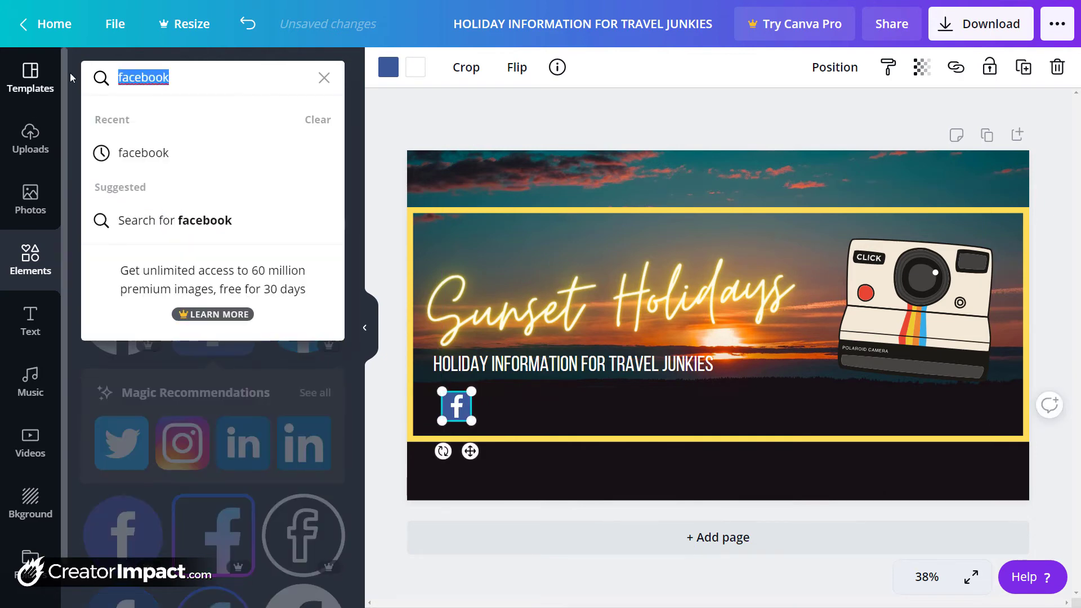
type("youtube")
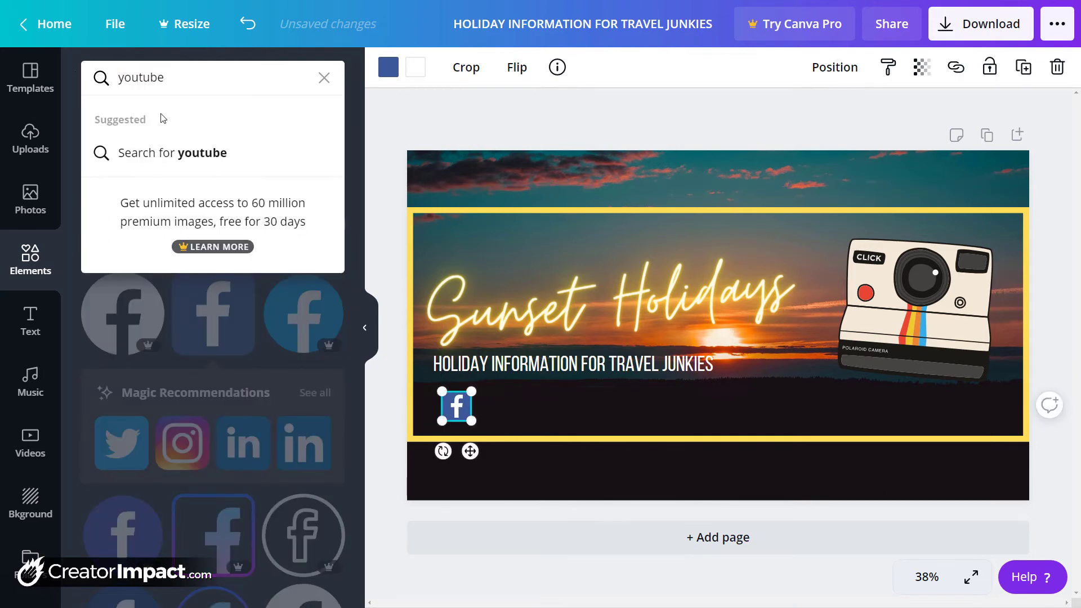
key("Return")
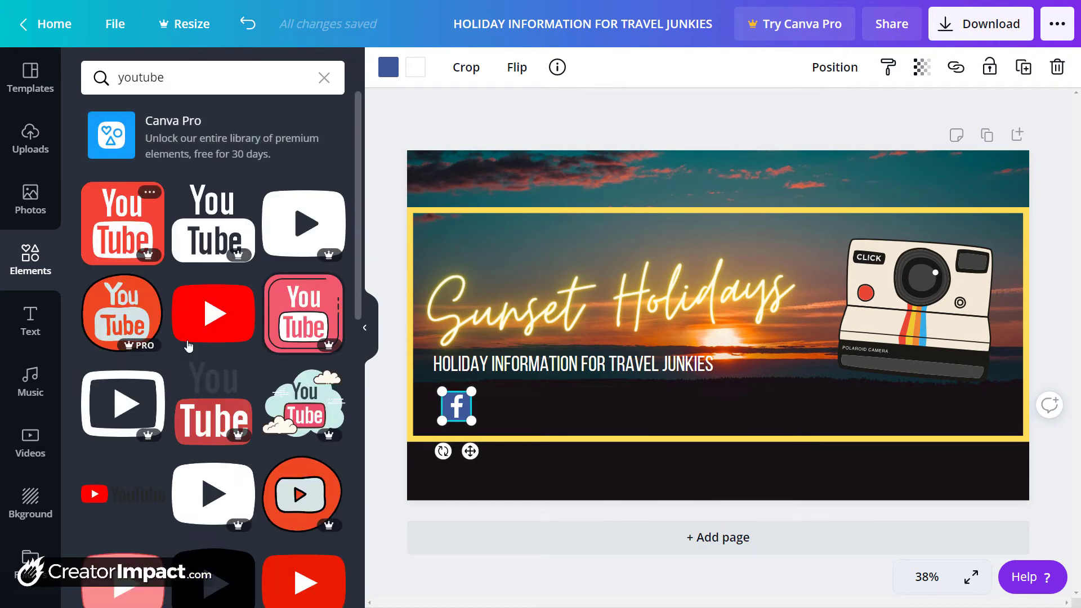
left_click(207, 315)
left_click_drag(816, 253, 636, 341)
left_click_drag(635, 384, 627, 411)
Search the elements for "instagram" and place the colour gradient icon, shrunk small, in line to the right of the YouTube icon.
double_click(148, 78)
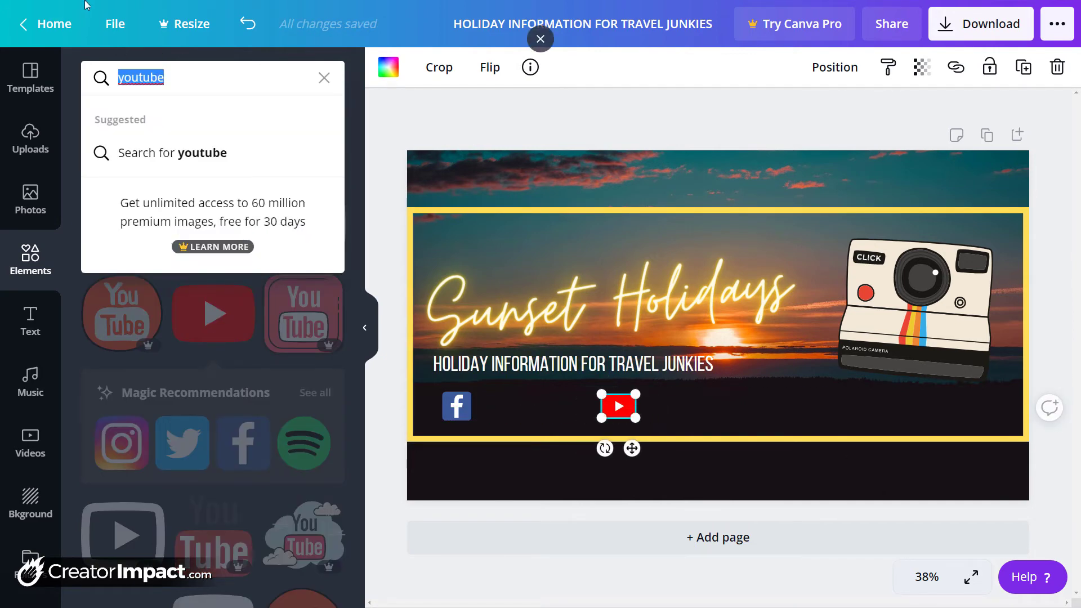
type("inst")
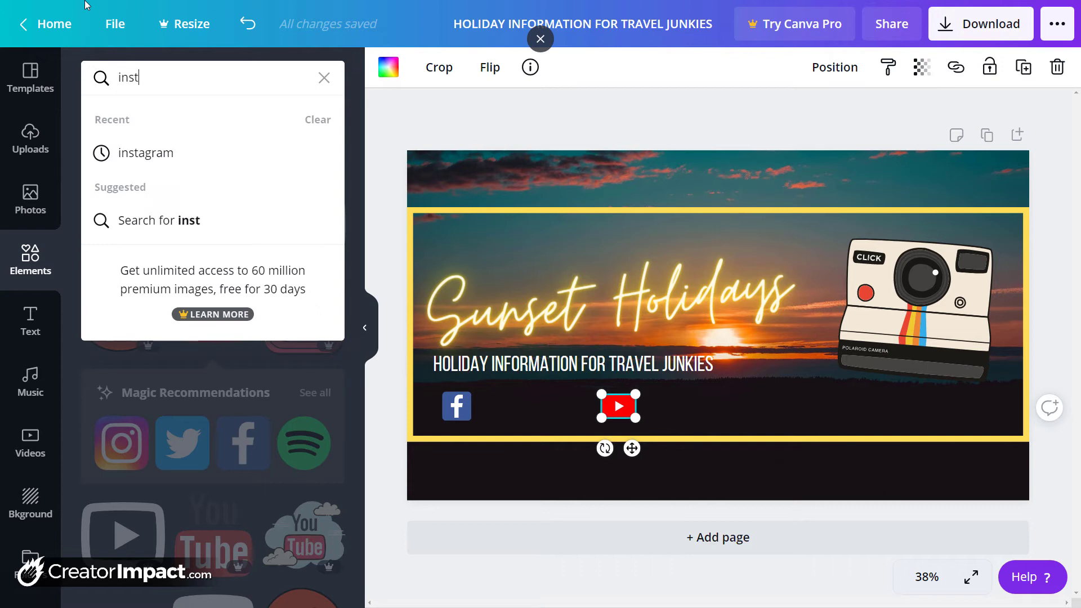
left_click(188, 153)
left_click(220, 223)
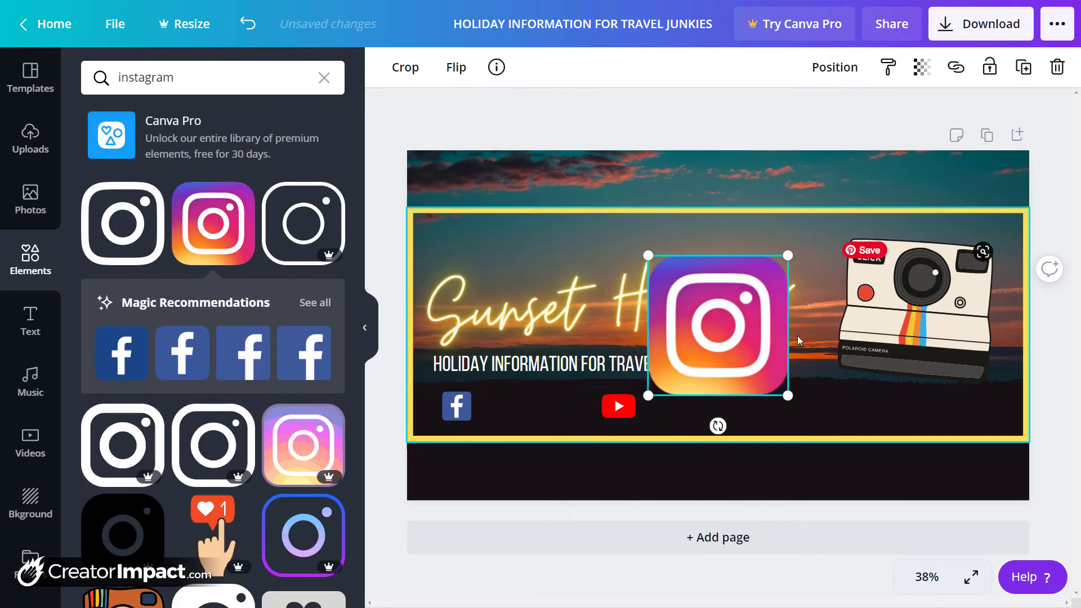
left_click_drag(788, 255, 788, 405)
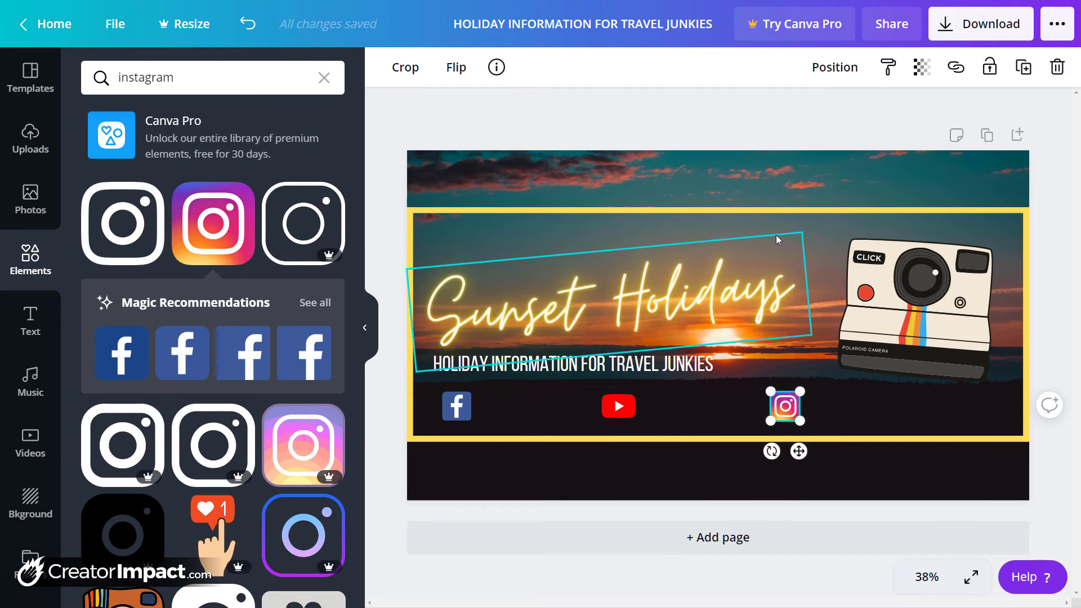
Duplicate the tagline text, change the copy to "SUNSETHOLZ", and shrink it to size 39.1 just right of the Facebook icon.
left_click(655, 367)
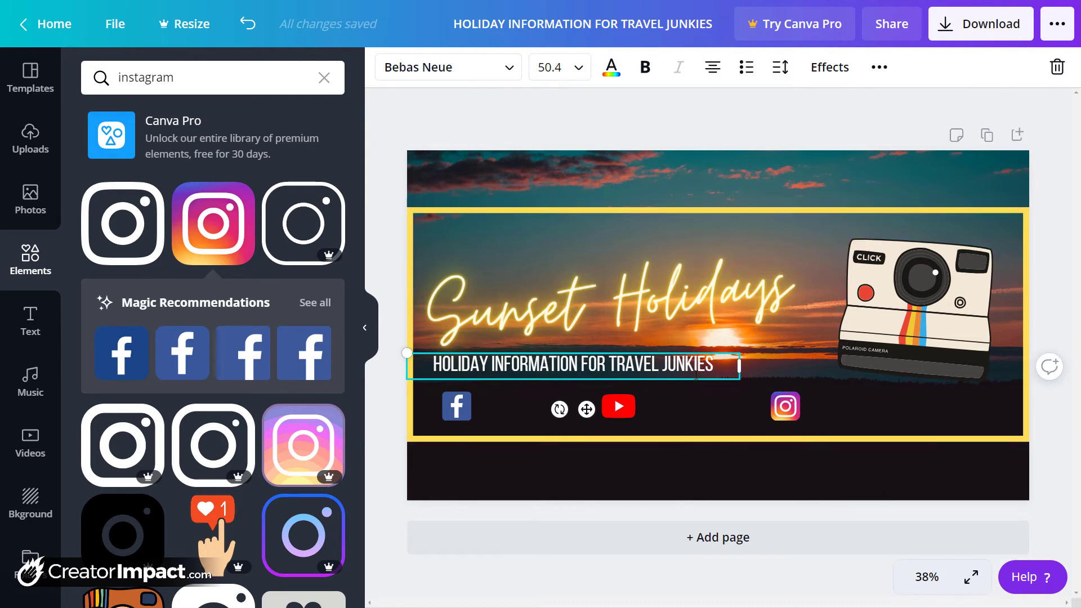
left_click(879, 67)
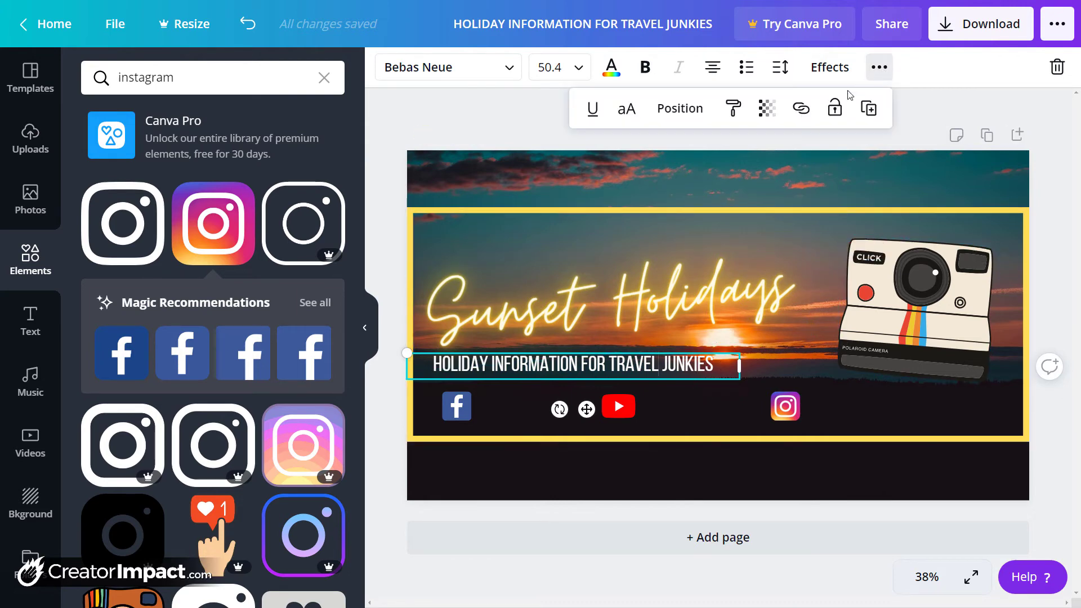
left_click(869, 108)
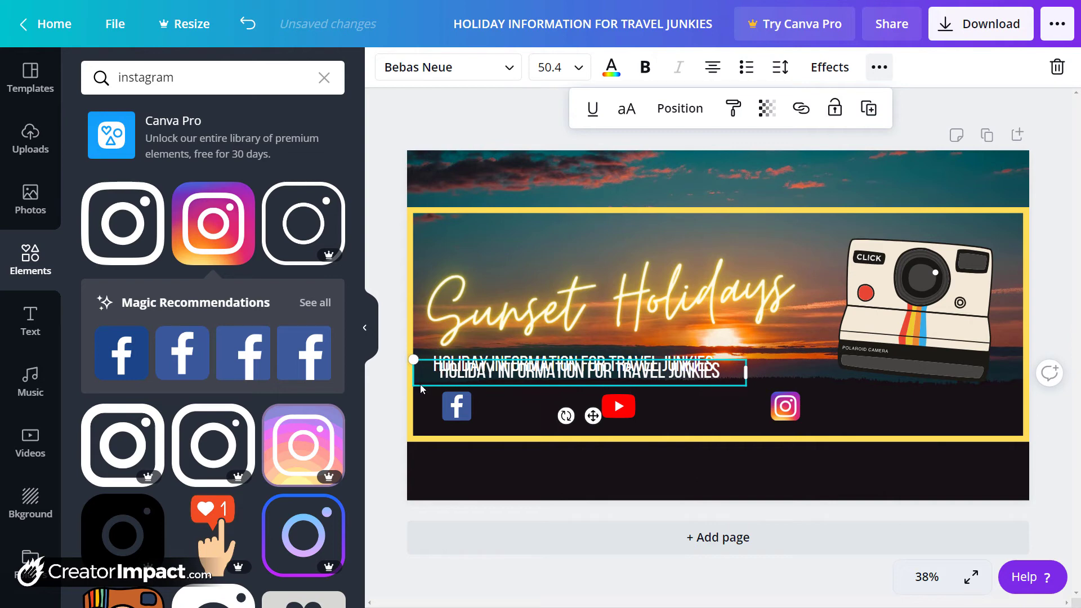
left_click_drag(420, 384, 485, 420)
double_click(513, 405)
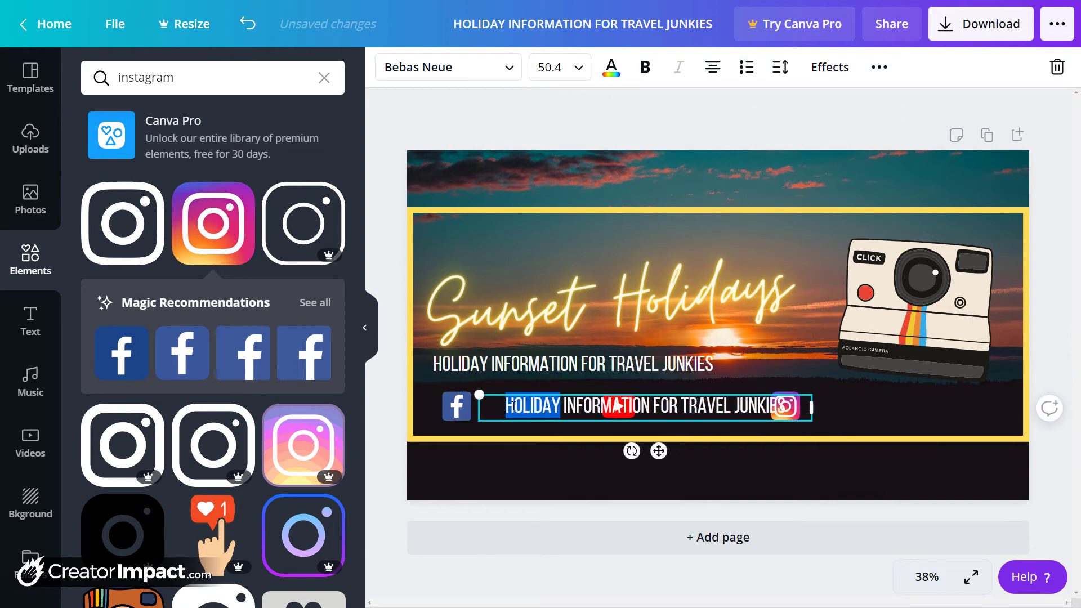
key("ctrl+a")
type("SUNSETH")
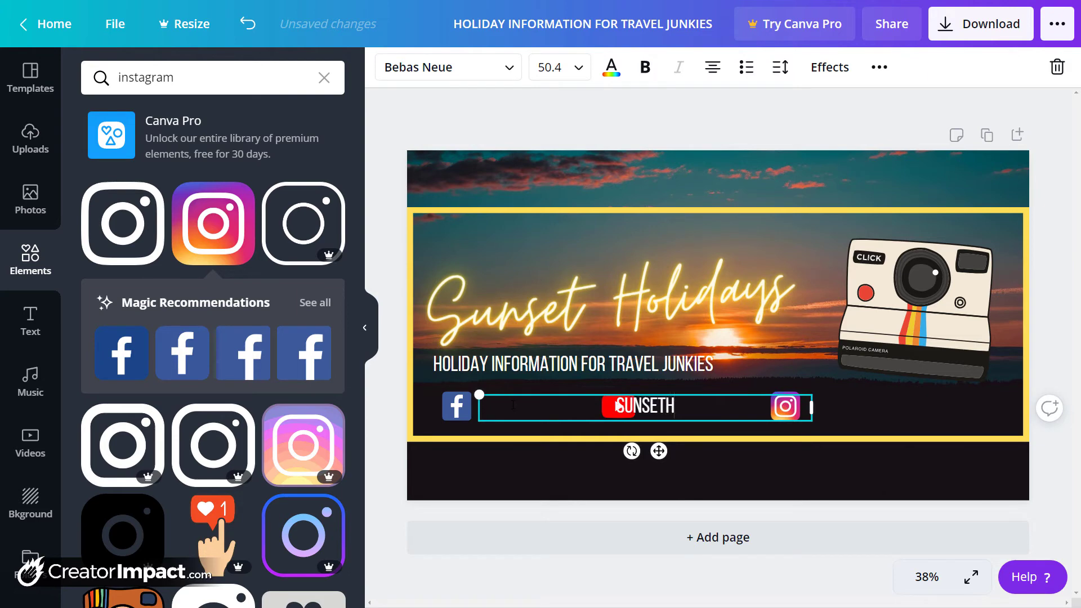
type("OLZ")
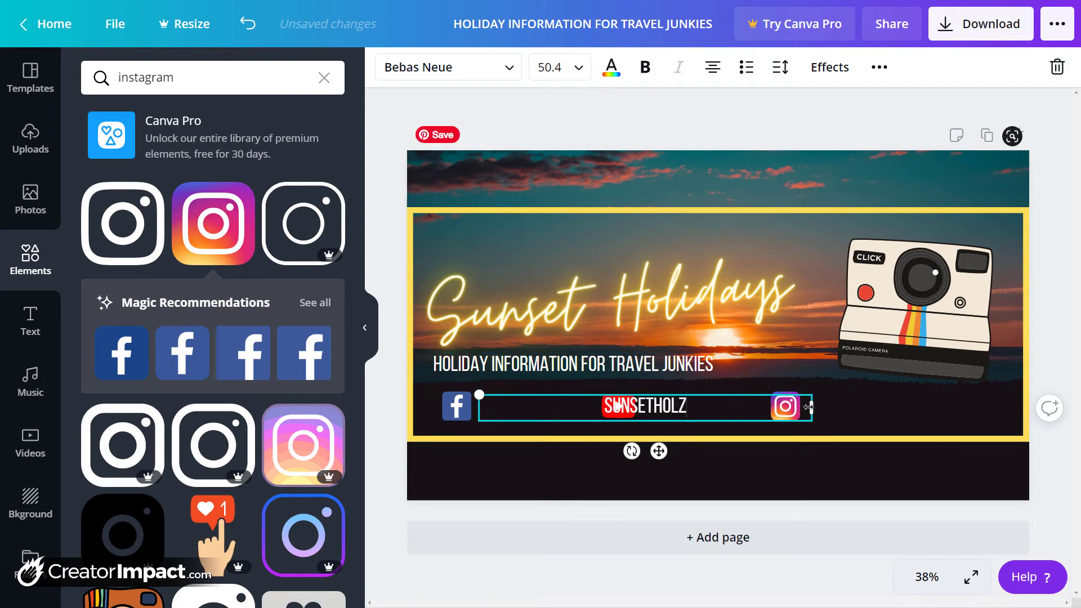
left_click_drag(809, 407, 518, 420)
key("ctrl+a")
Move the YouTube icon close to the SUNSETHOLZ label and the Instagram icon further left, leaving room for a label between them.
left_click(618, 406)
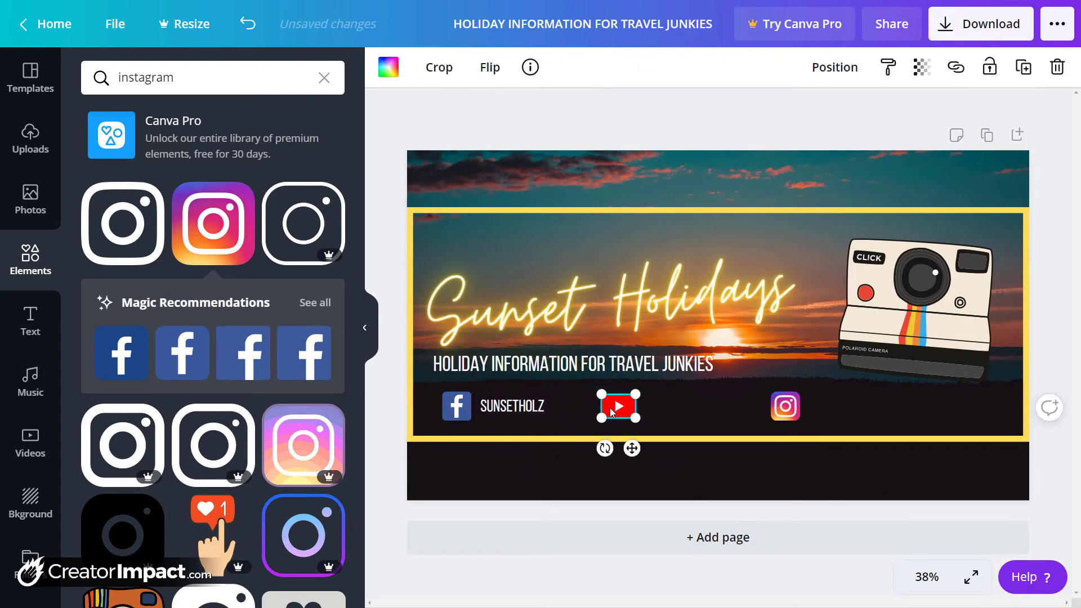
left_click_drag(618, 406, 579, 406)
left_click_drag(796, 408, 709, 408)
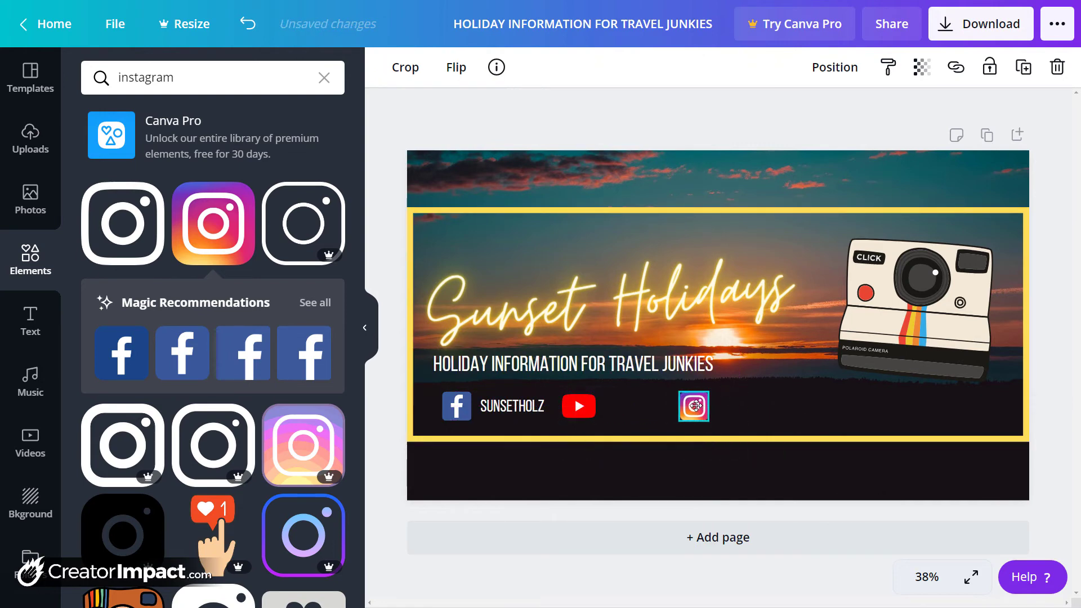
Duplicate the SUNSETHOLZ label and place the copy between the YouTube and Instagram icons, in line with the original.
left_click(519, 405)
right_click(519, 405)
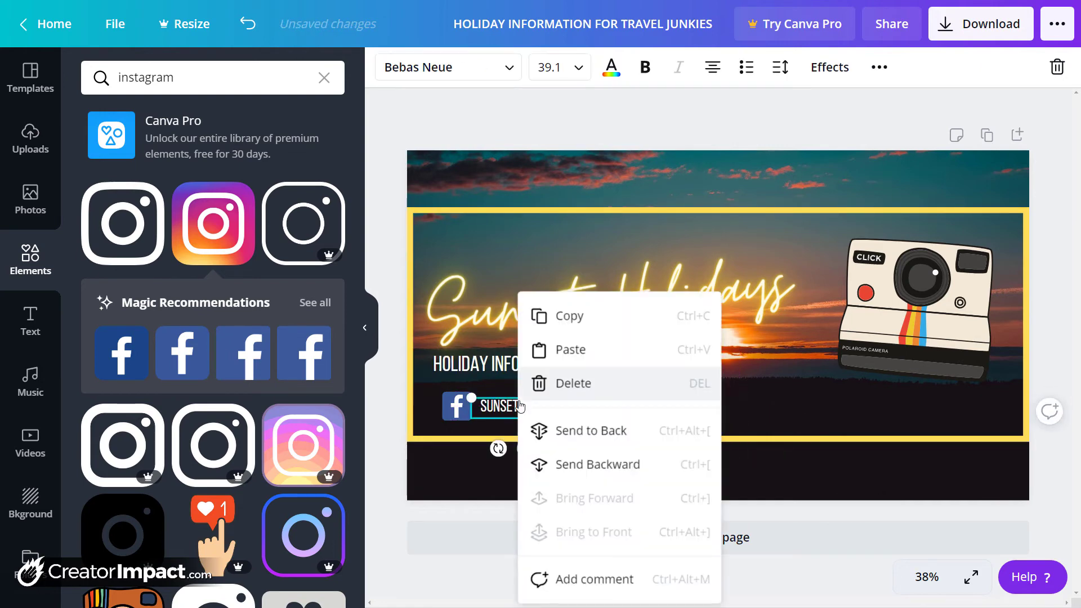
key("Escape")
left_click(879, 67)
left_click(869, 109)
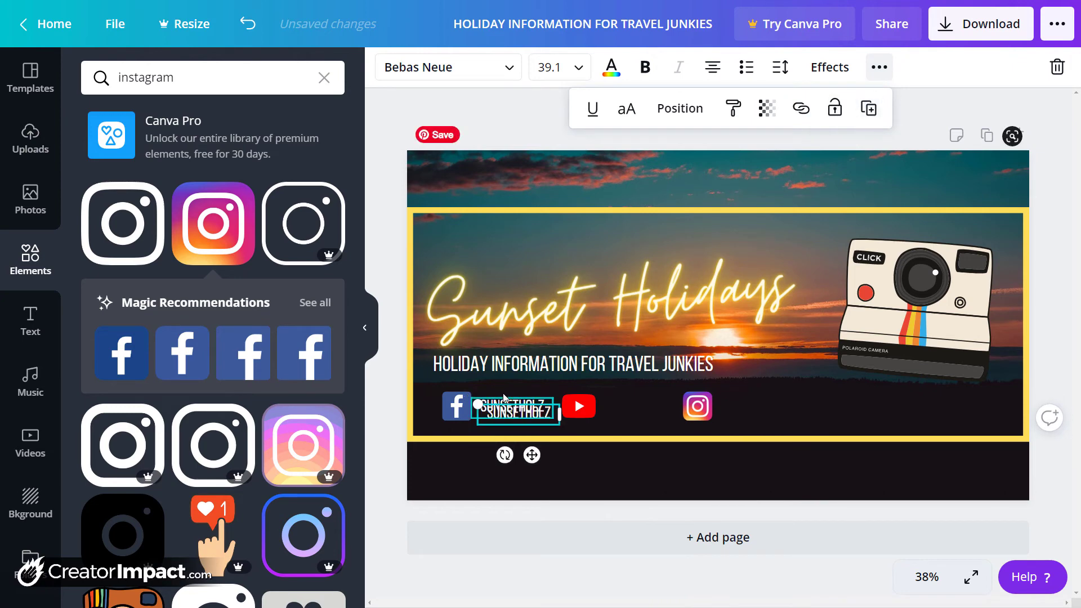
left_click_drag(510, 414, 625, 407)
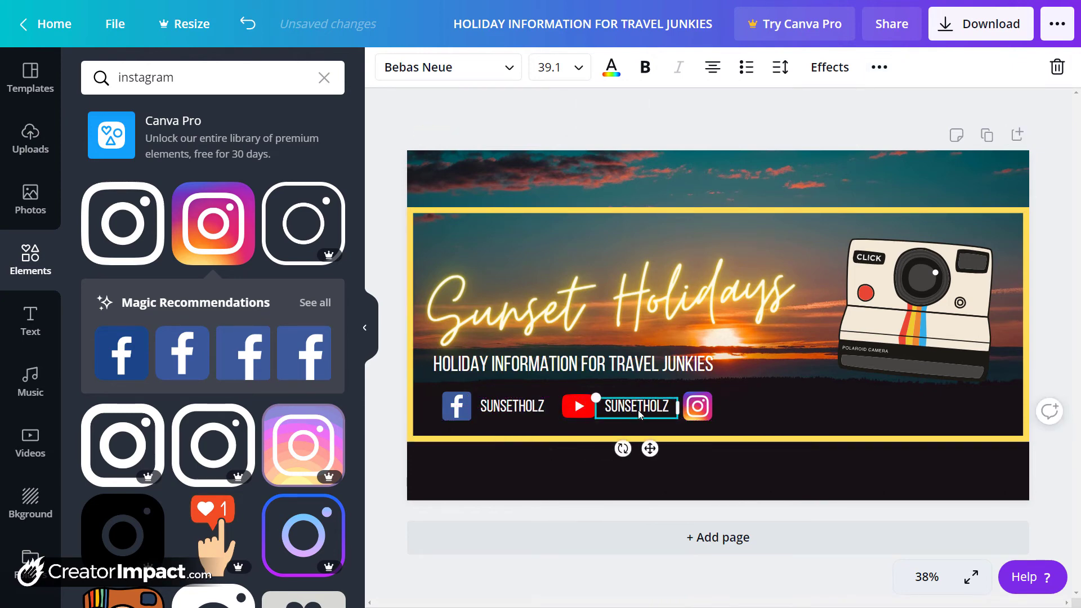
Duplicate the SUNSETHOLZ label again and place the copy in line to the right of the Instagram icon.
left_click(879, 67)
left_click(870, 110)
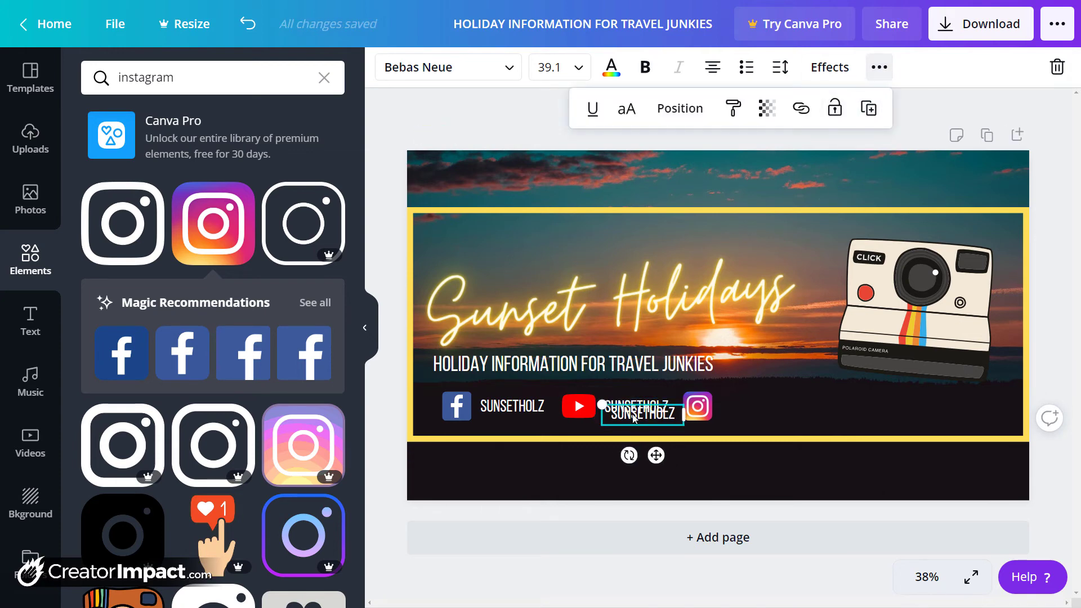
left_click_drag(634, 407, 743, 405)
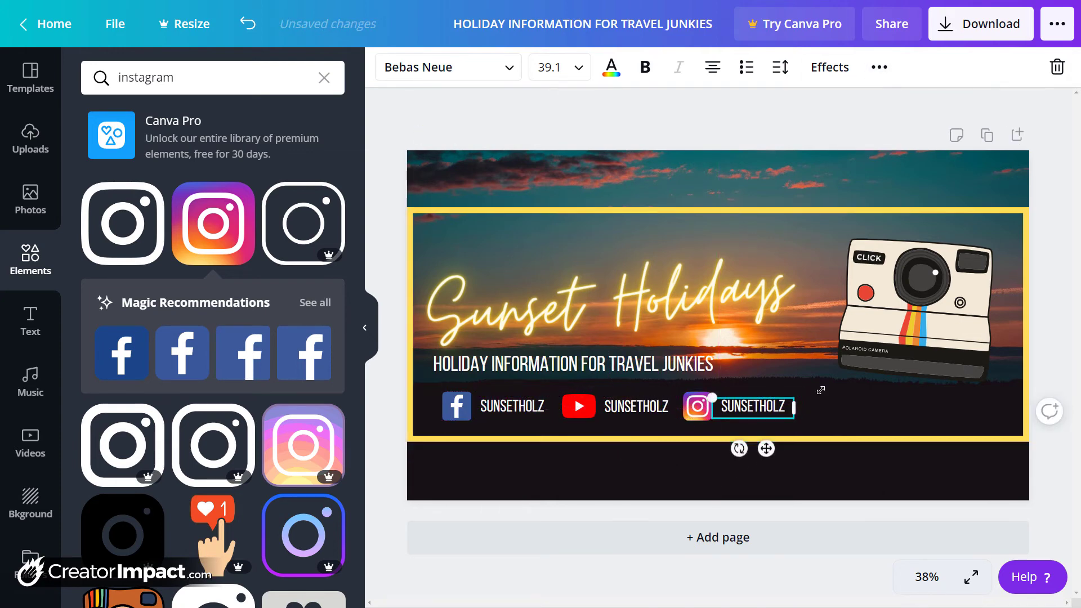
left_click(834, 386)
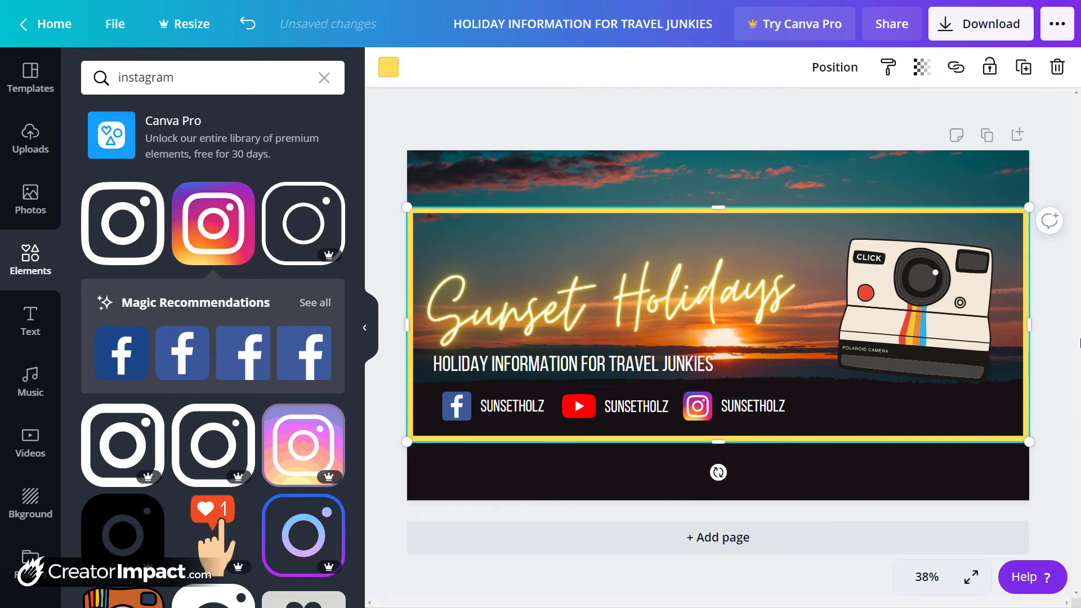
Move the neon "Sunset Holidays" heading up and enlarge it, and nudge the tagline down slightly towards the social icons.
left_click_drag(714, 316, 715, 283)
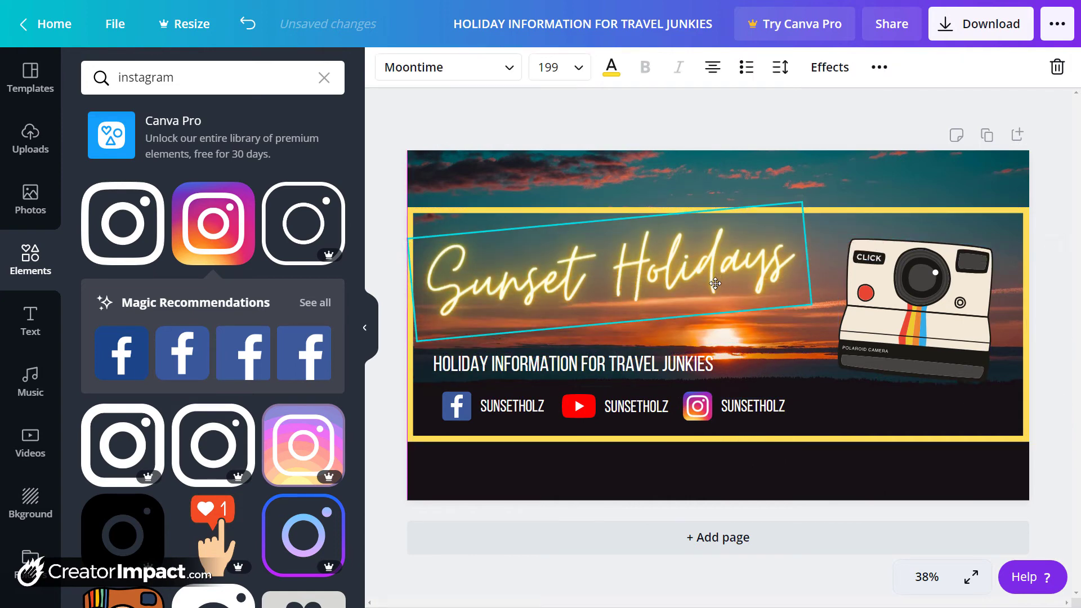
mouse_move(685, 366)
left_mouse_down()
mouse_move(684, 323)
mouse_move(684, 373)
left_mouse_up()
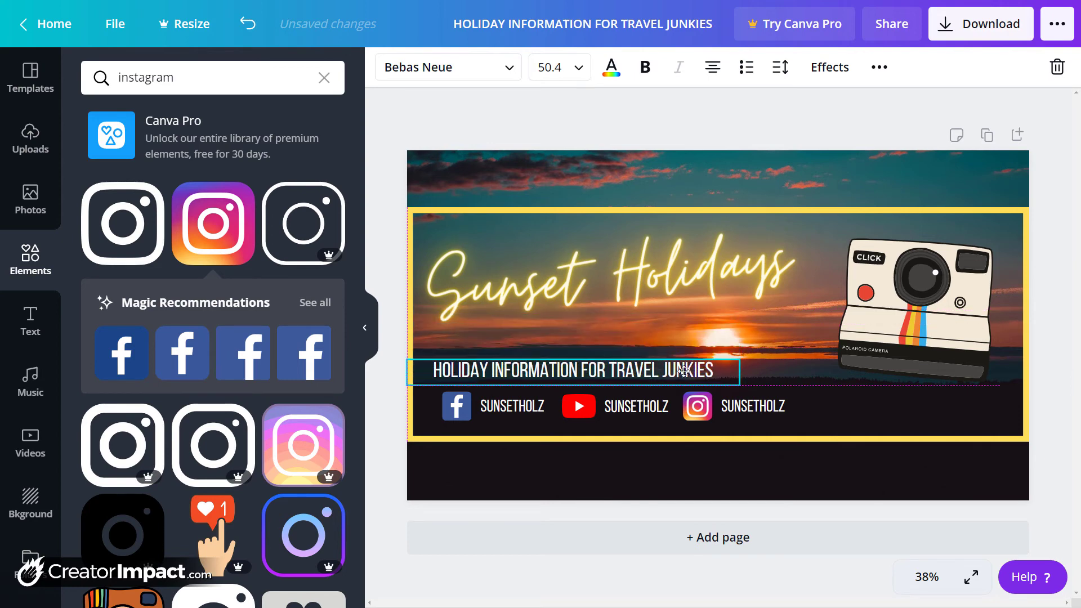
left_click(697, 292)
left_click_drag(812, 311, 946, 287)
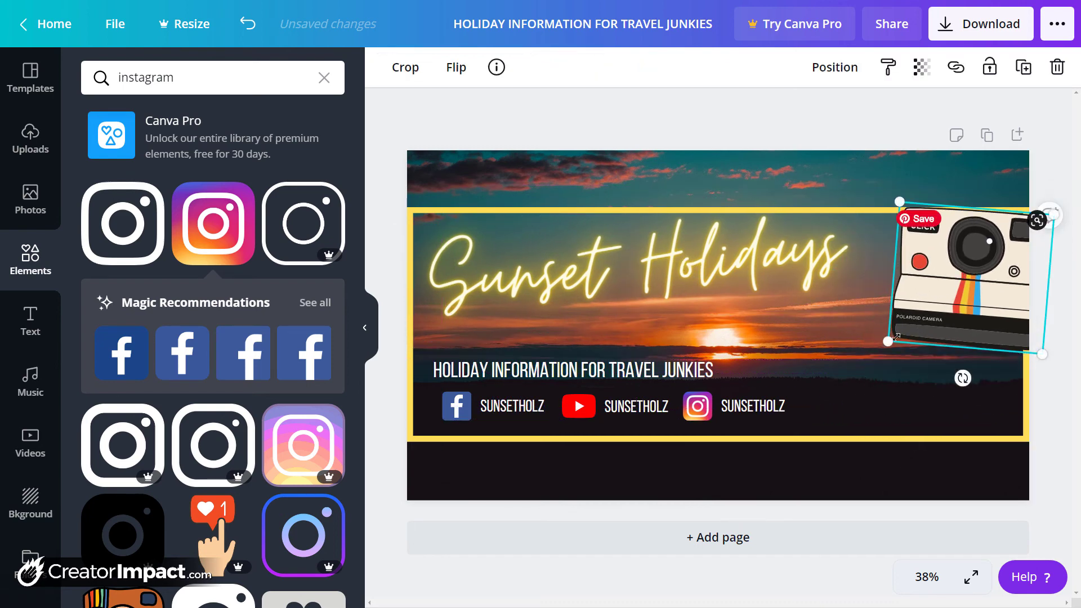
Enlarge the camera graphic to nearly the frame's height at its right end, and resize the heading to 214 so it clears the camera.
left_click_drag(896, 337, 821, 419)
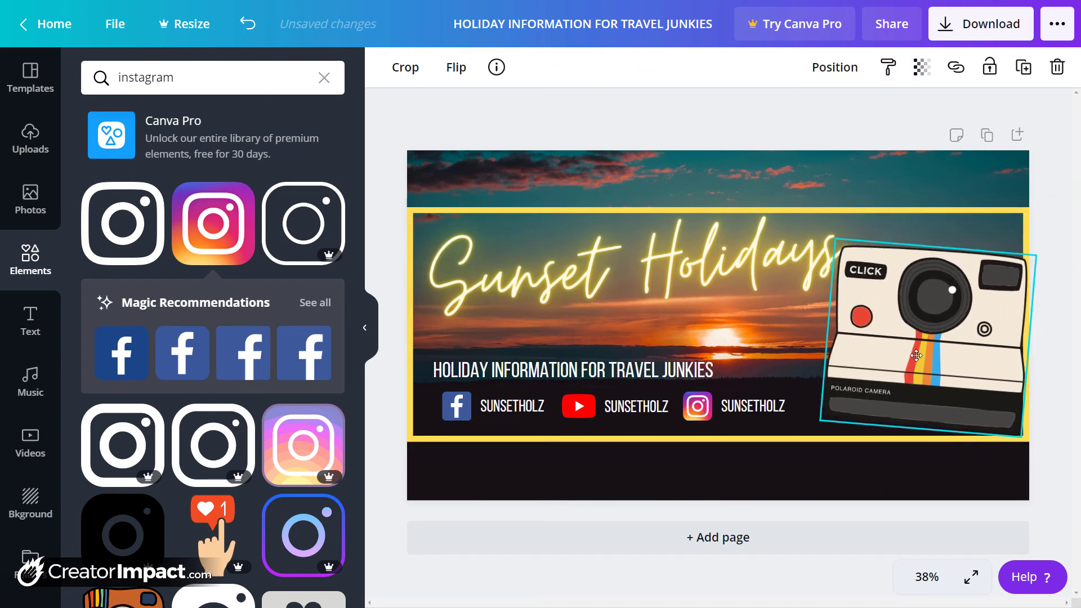
left_click(821, 279)
left_click_drag(866, 303, 839, 297)
left_click_drag(746, 261, 747, 270)
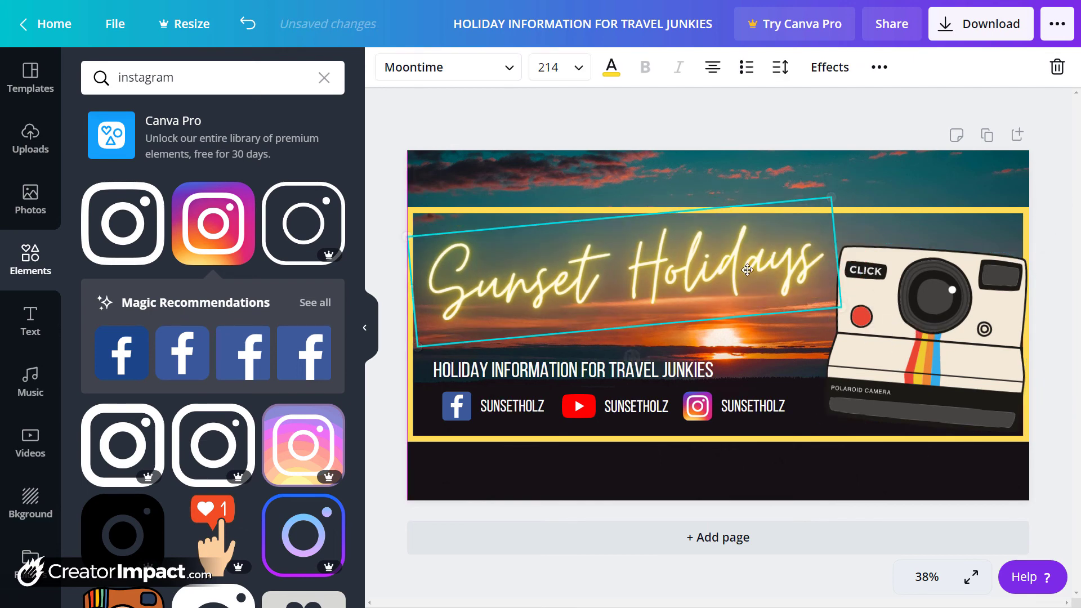
Delete the yellow safe-area outline from the design.
left_click(1070, 273)
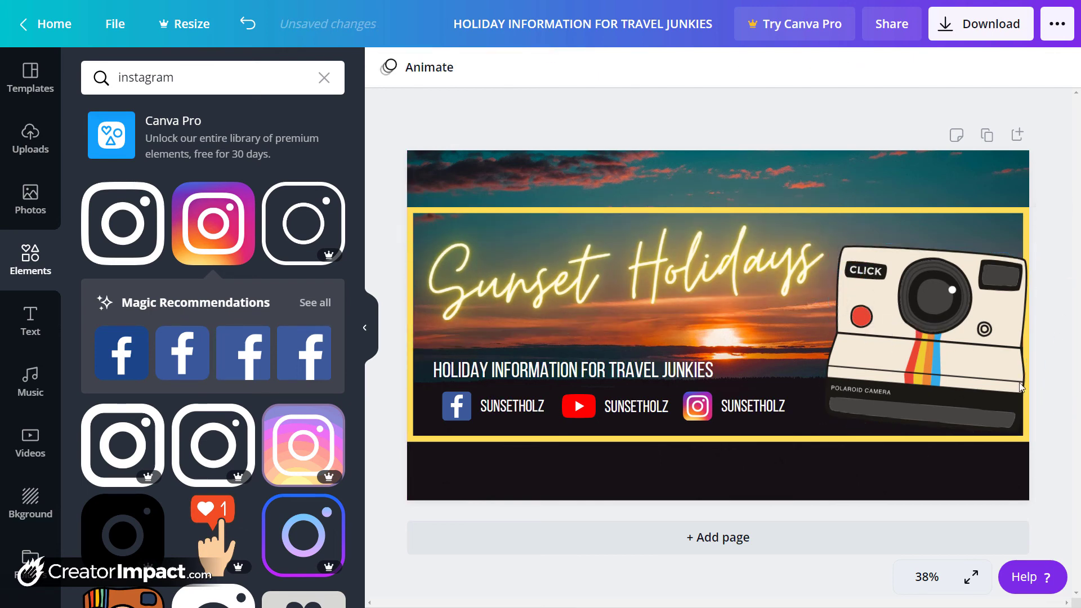
left_click(998, 241)
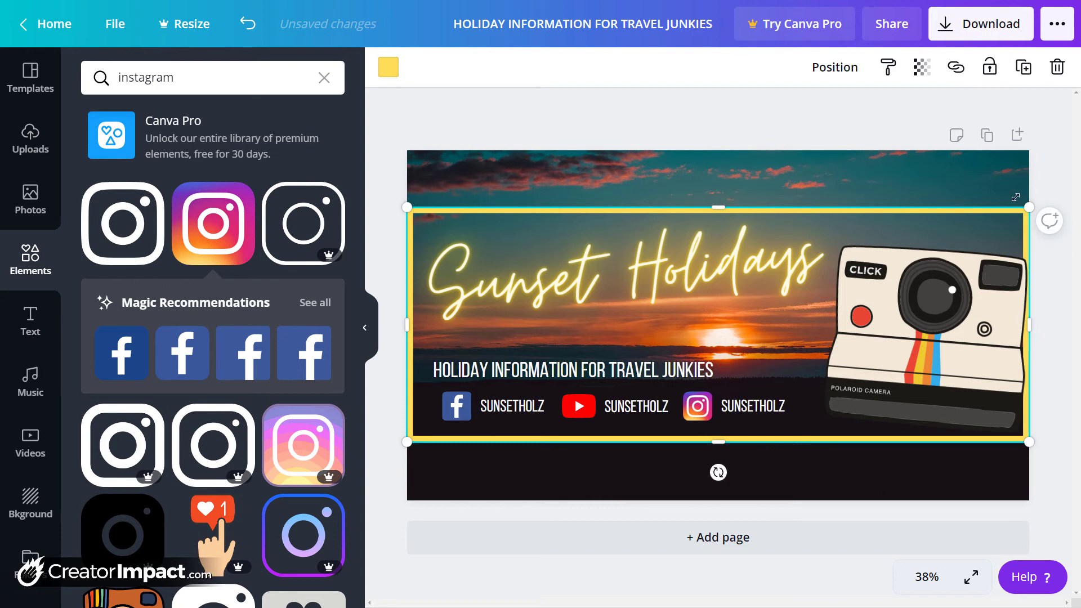
key("Delete")
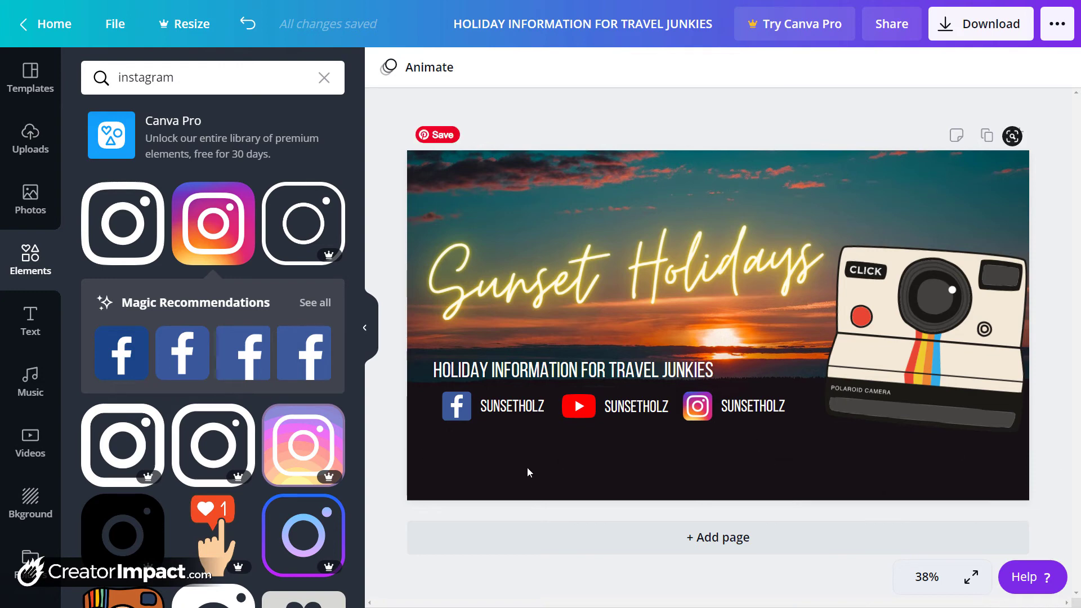
Search the elements for "line" and stretch the free dotted line across the design's full width near its upper edge.
left_click_drag(177, 78, 1, 71)
type("line")
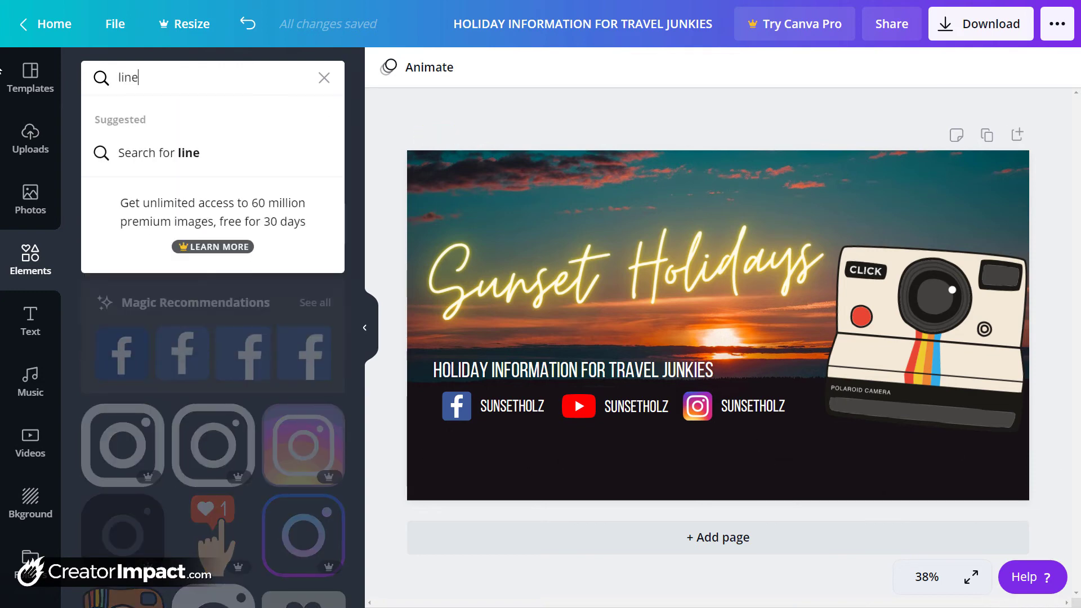
key("Return")
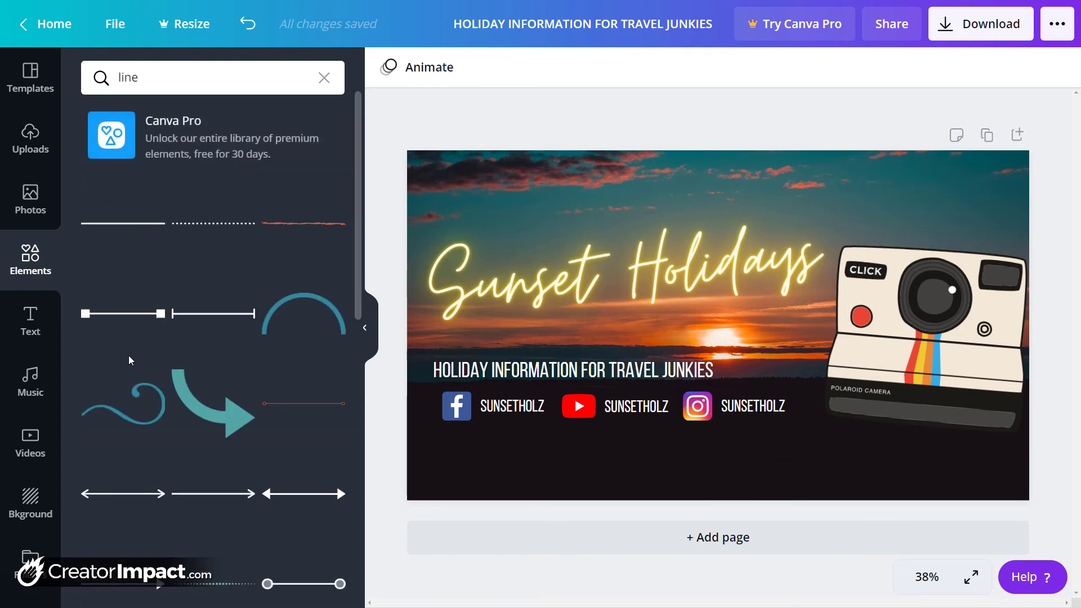
scroll(181, 439, "down", 1)
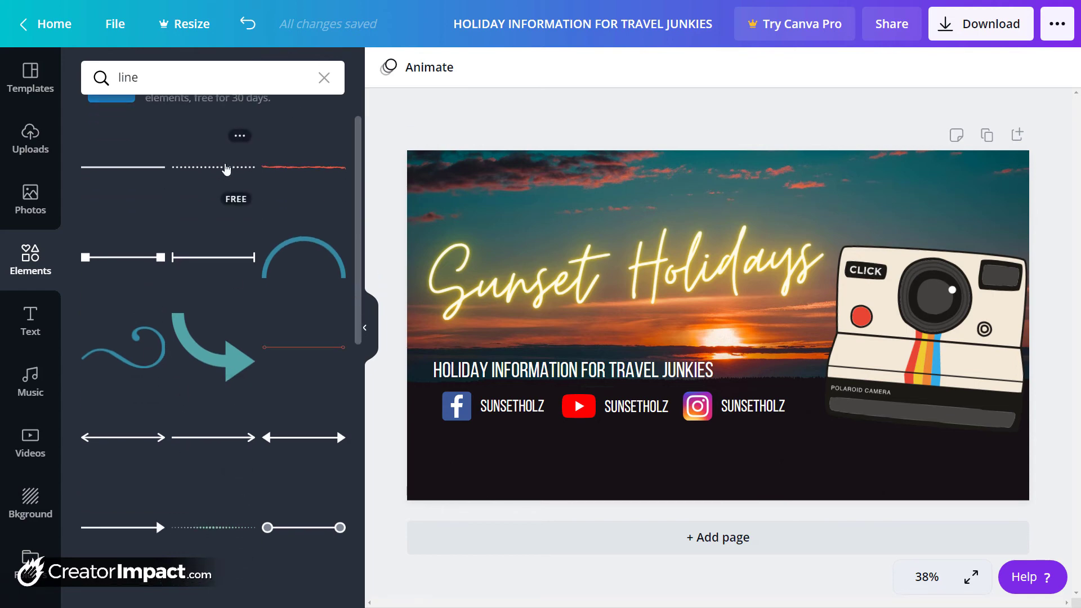
left_click(227, 168)
left_click_drag(728, 328, 578, 184)
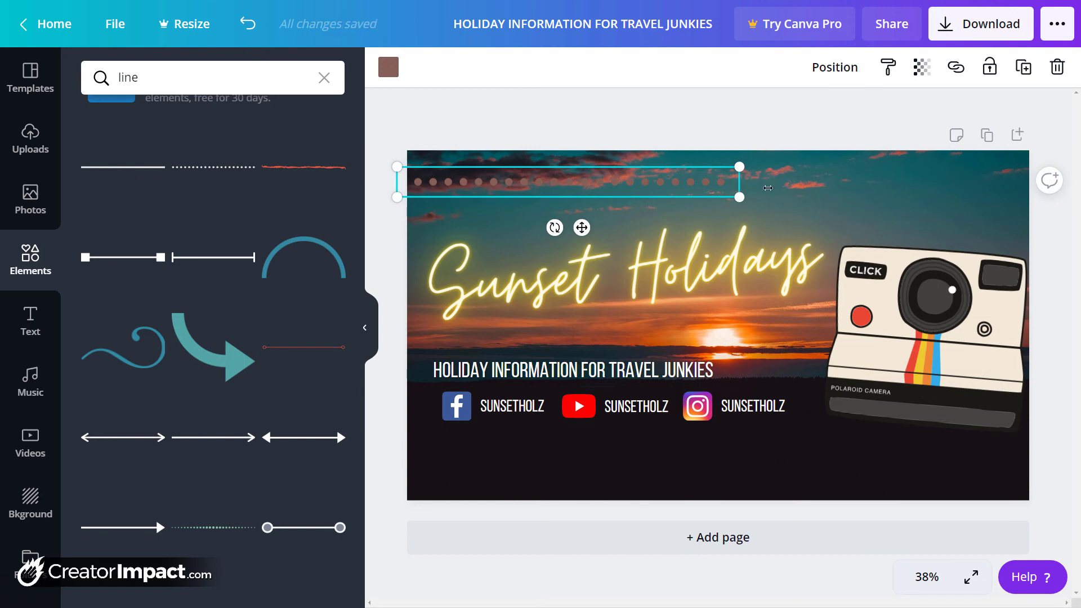
left_click_drag(749, 184, 1066, 184)
Recolour the dotted line with the document's yellow and place a duplicate across the design near its lower edge.
left_click(388, 67)
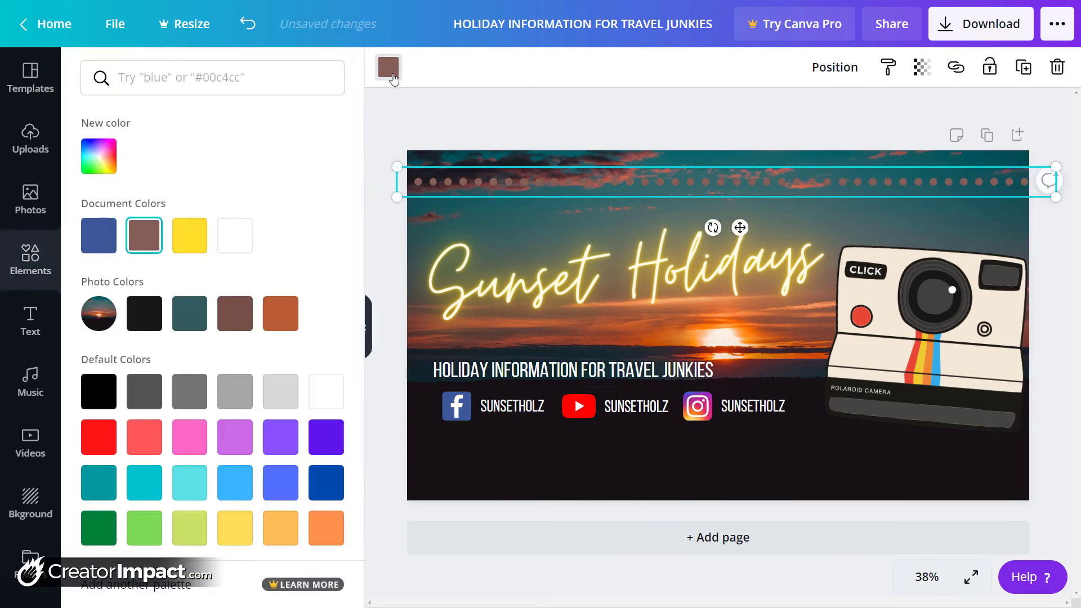
left_click(189, 235)
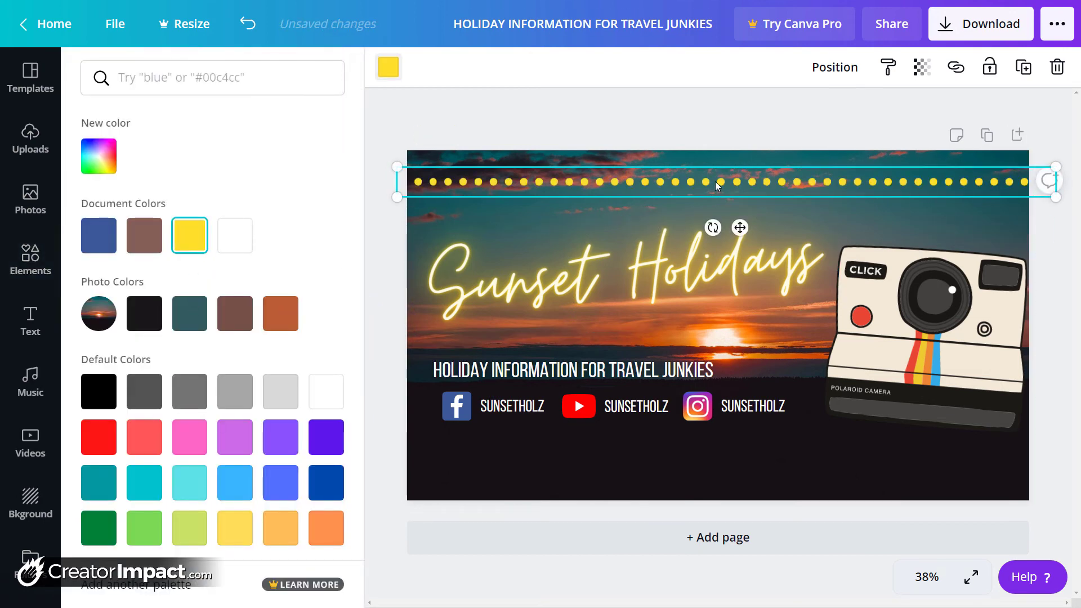
left_click(1023, 67)
left_click_drag(787, 185, 770, 468)
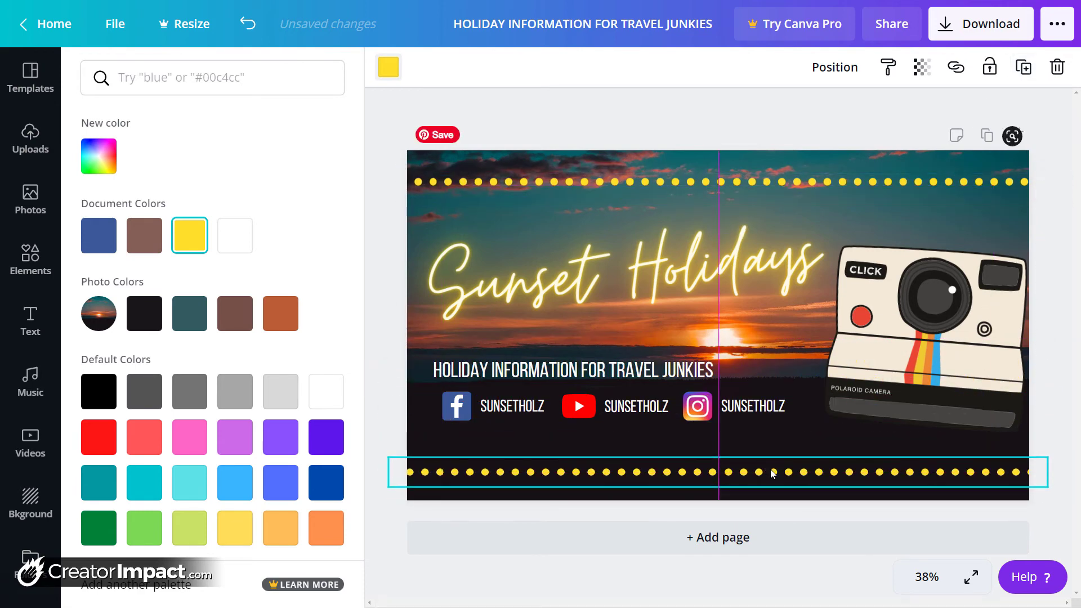
left_click(698, 115)
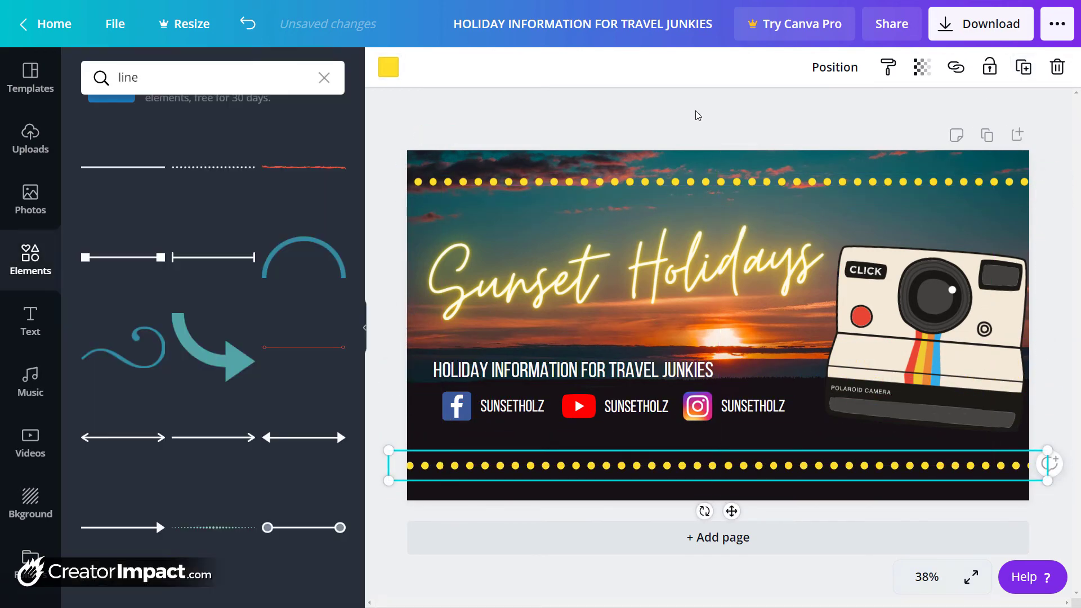
left_click(1067, 198)
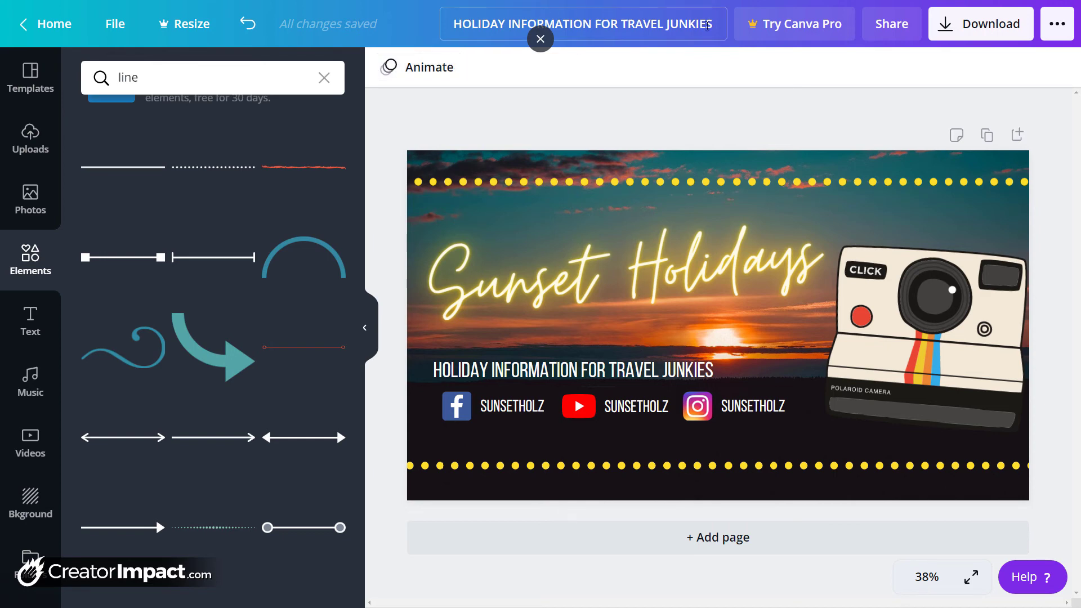
Rename the design as "sunset".
left_click_drag(707, 25, 438, 12)
type("sunet")
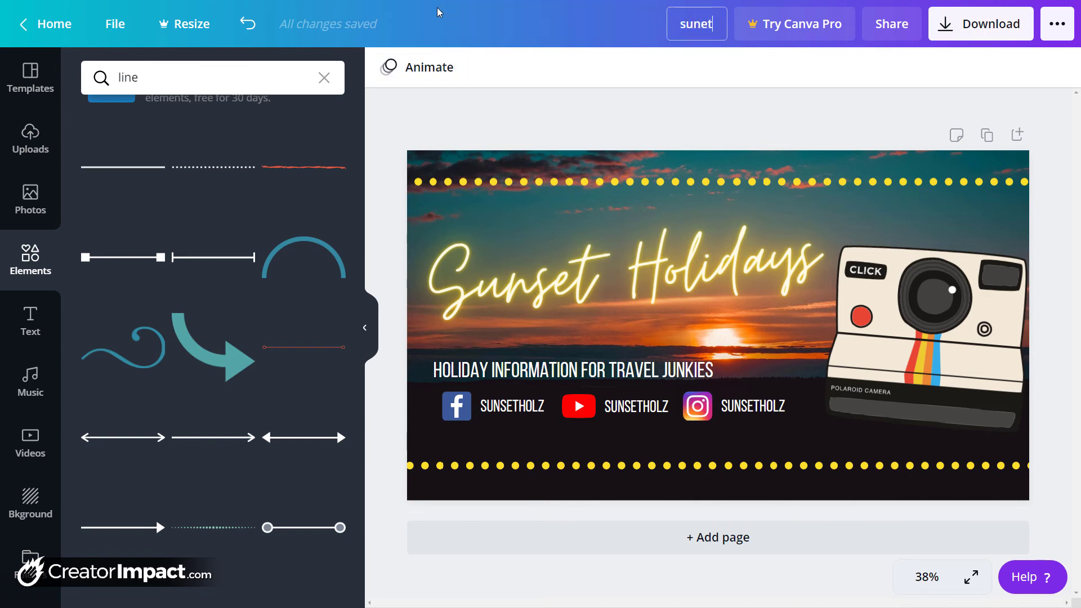
left_click(743, 90)
Download the design as a JPG file and dismiss the Canva Pro trial offer.
left_click(1008, 25)
left_click(815, 152)
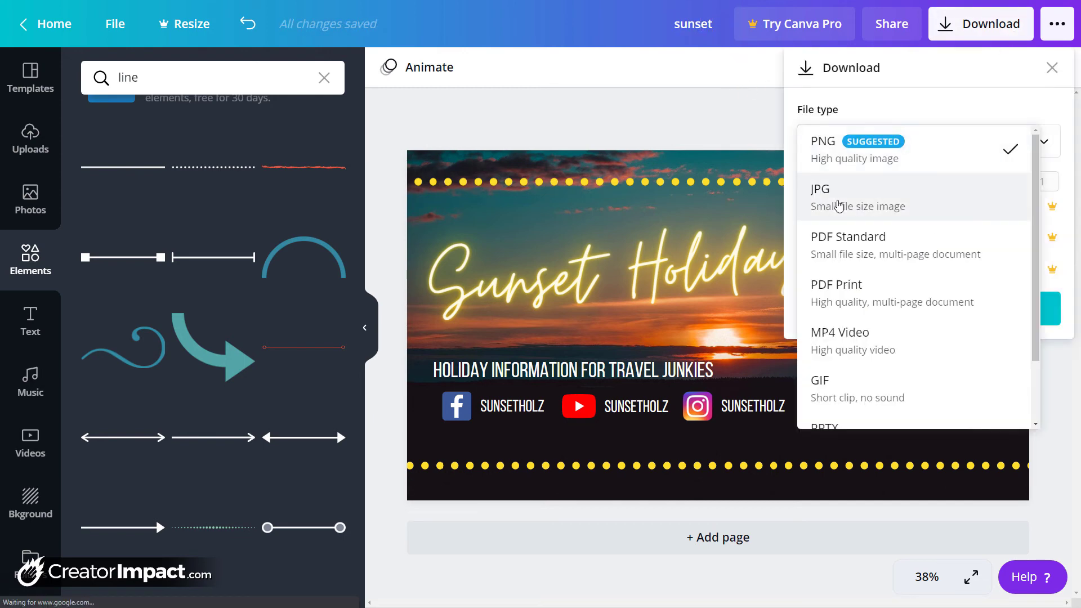
left_click(839, 205)
left_click(964, 301)
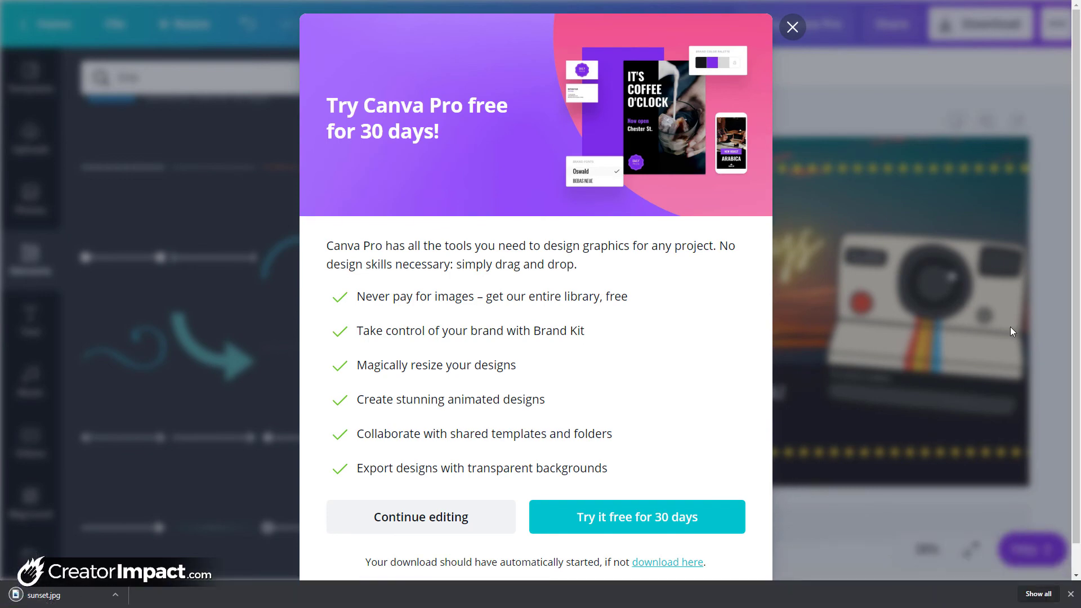
left_click(794, 29)
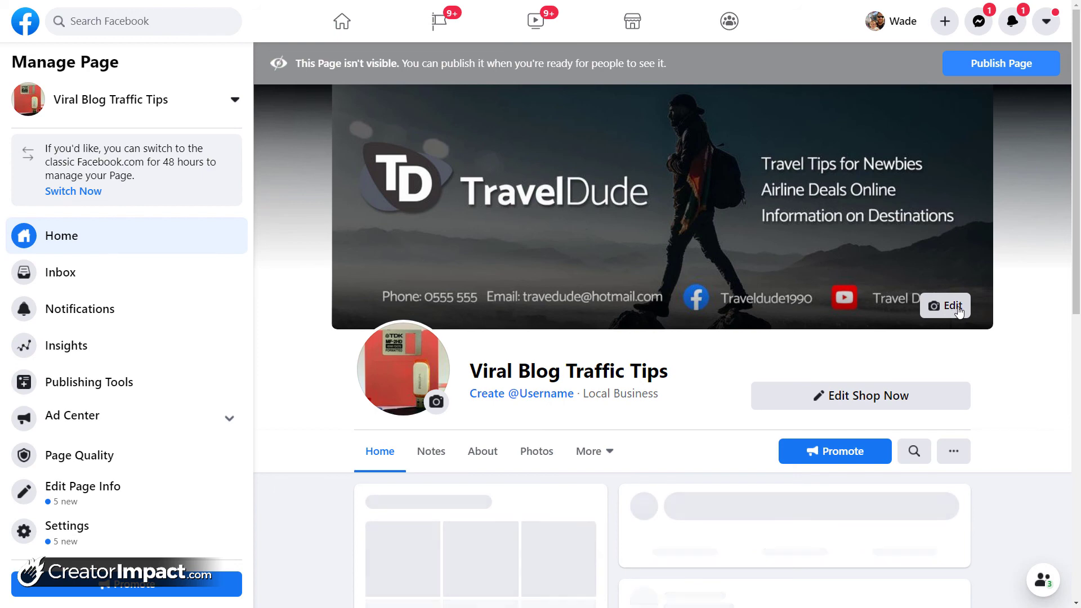
On the Facebook page, upload sunset.jpg as the new cover photo and save the changes.
left_click(951, 306)
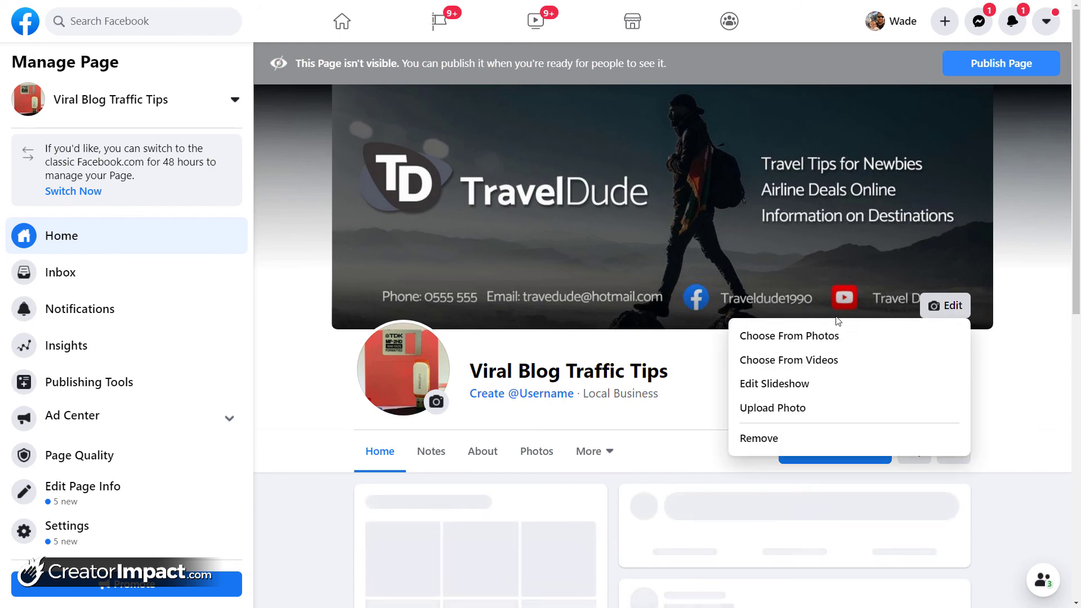
left_click(785, 407)
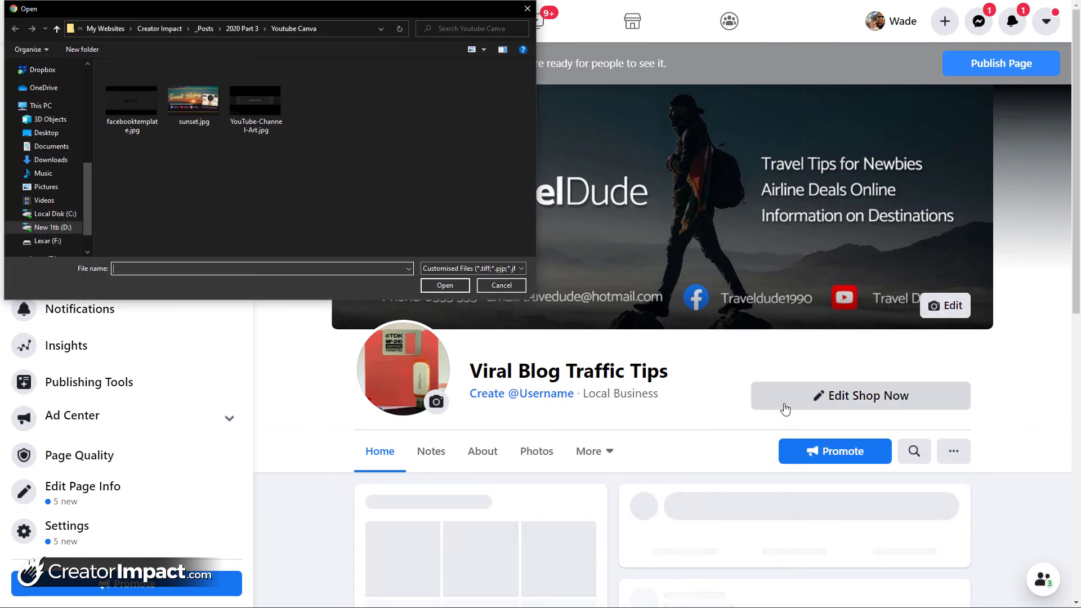
double_click(193, 100)
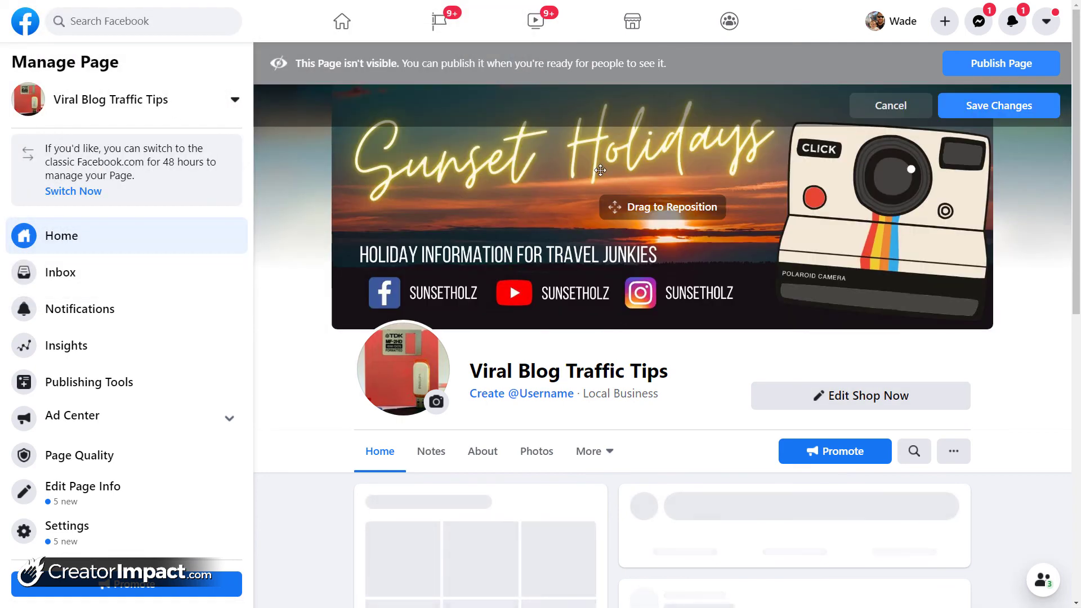
left_click(1030, 110)
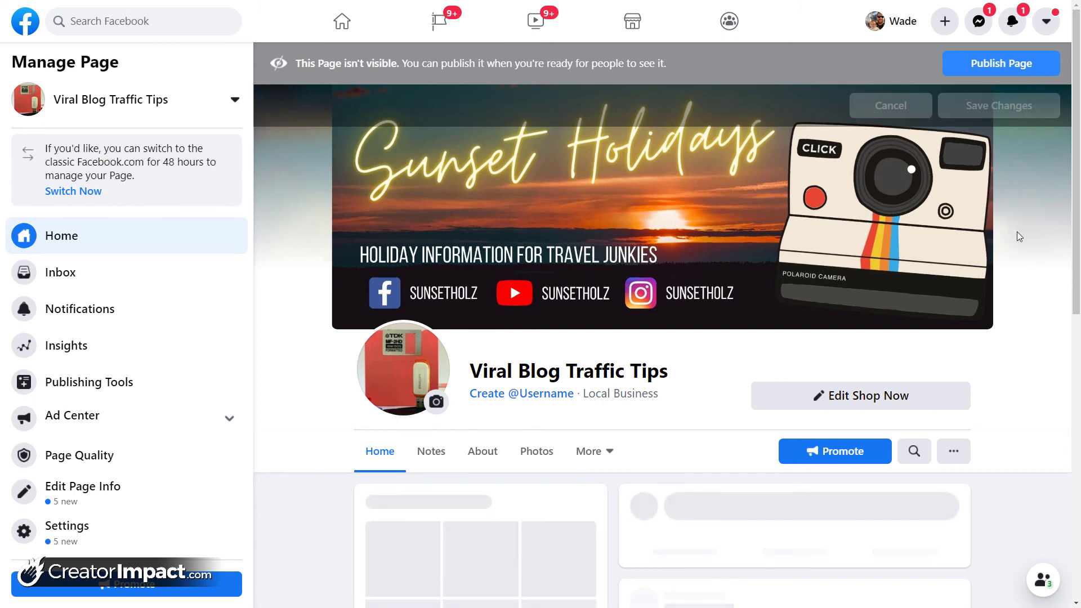